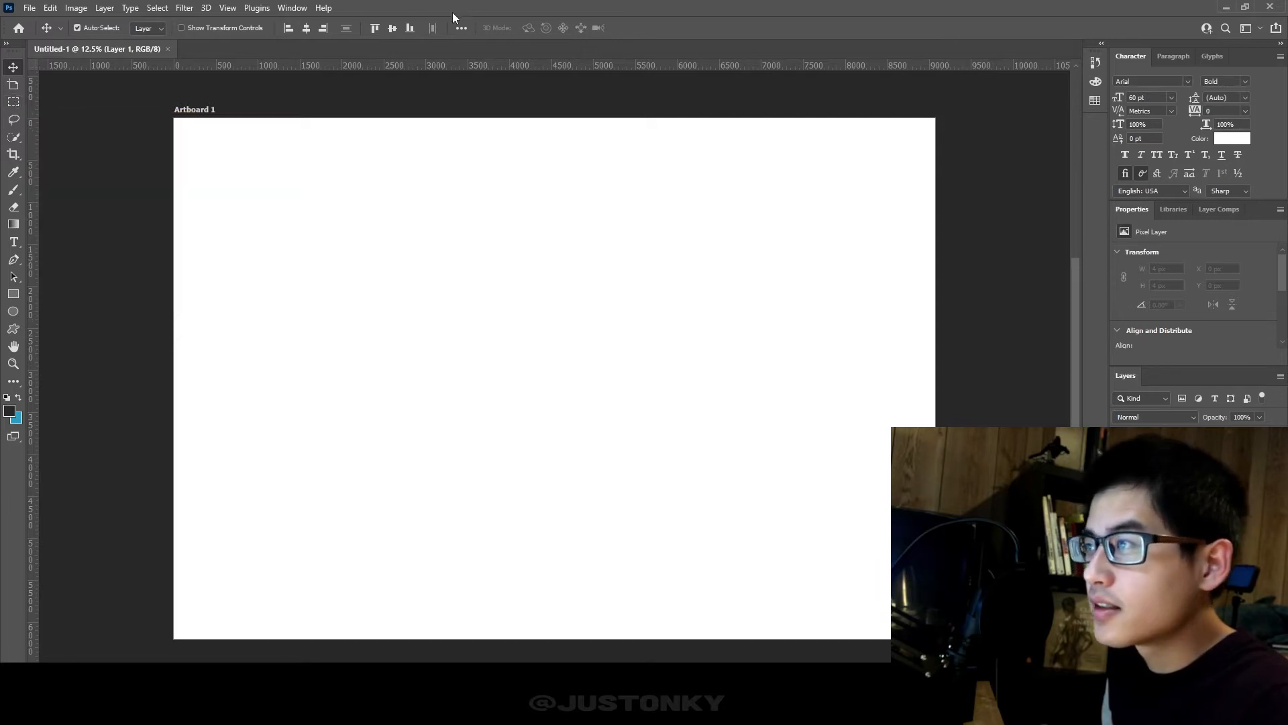
# - Start placing a linked image and open the Justonky Collage Resources II folder in Documents
pyautogui.click(30, 8)
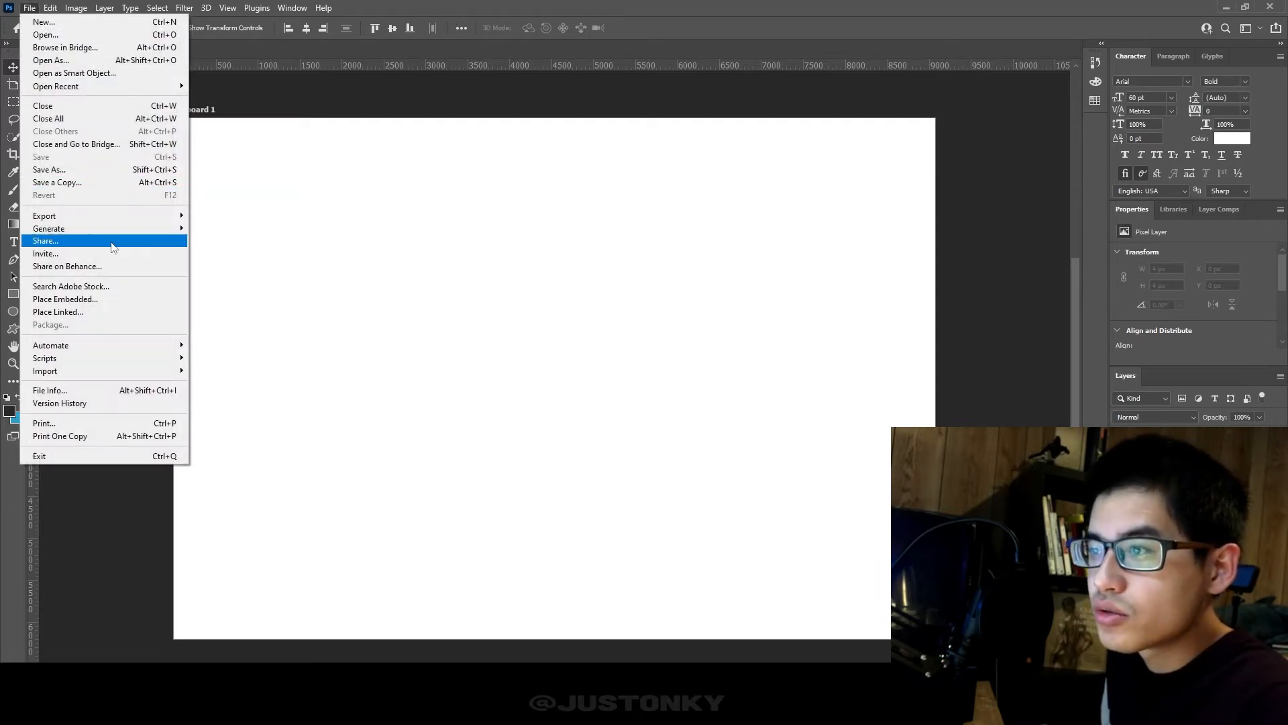
pyautogui.click(123, 312)
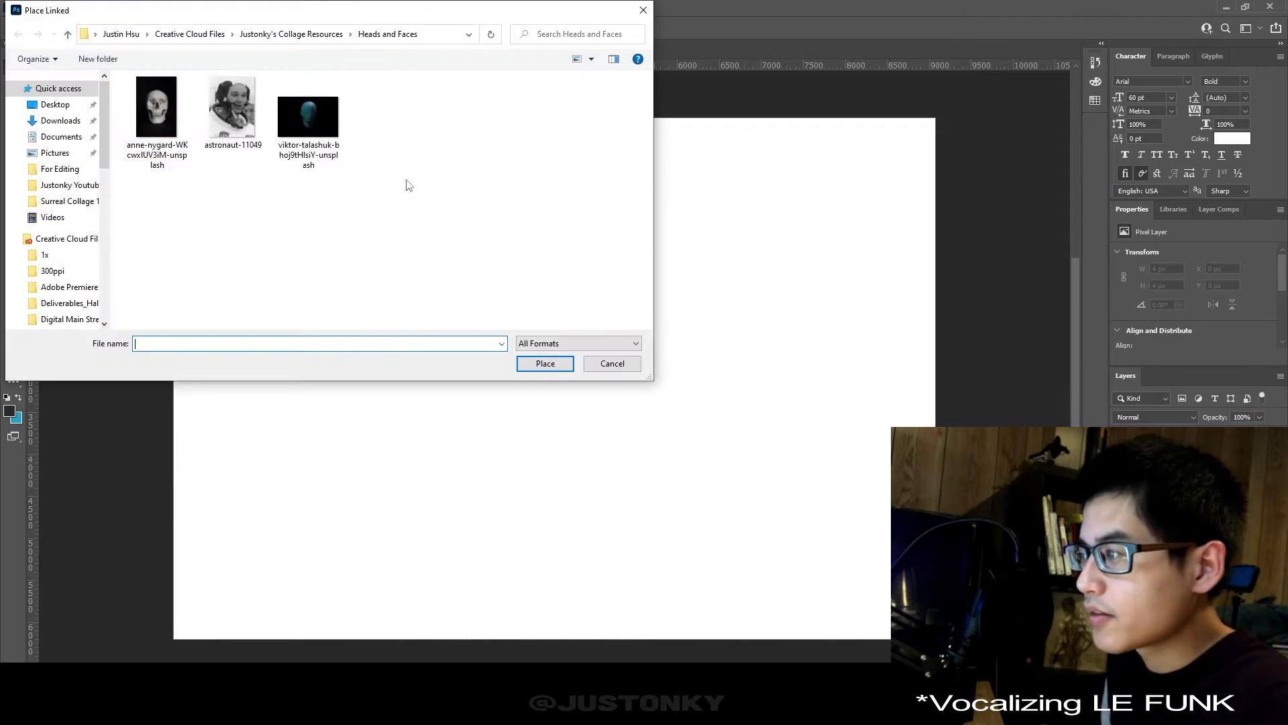
pyautogui.moveTo(430, 27); pyautogui.dragTo(750, 39)
pyautogui.moveTo(373, 142); pyautogui.dragTo(368, 147)
pyautogui.click(365, 160)
pyautogui.moveTo(591, 32); pyautogui.dragTo(542, 68)
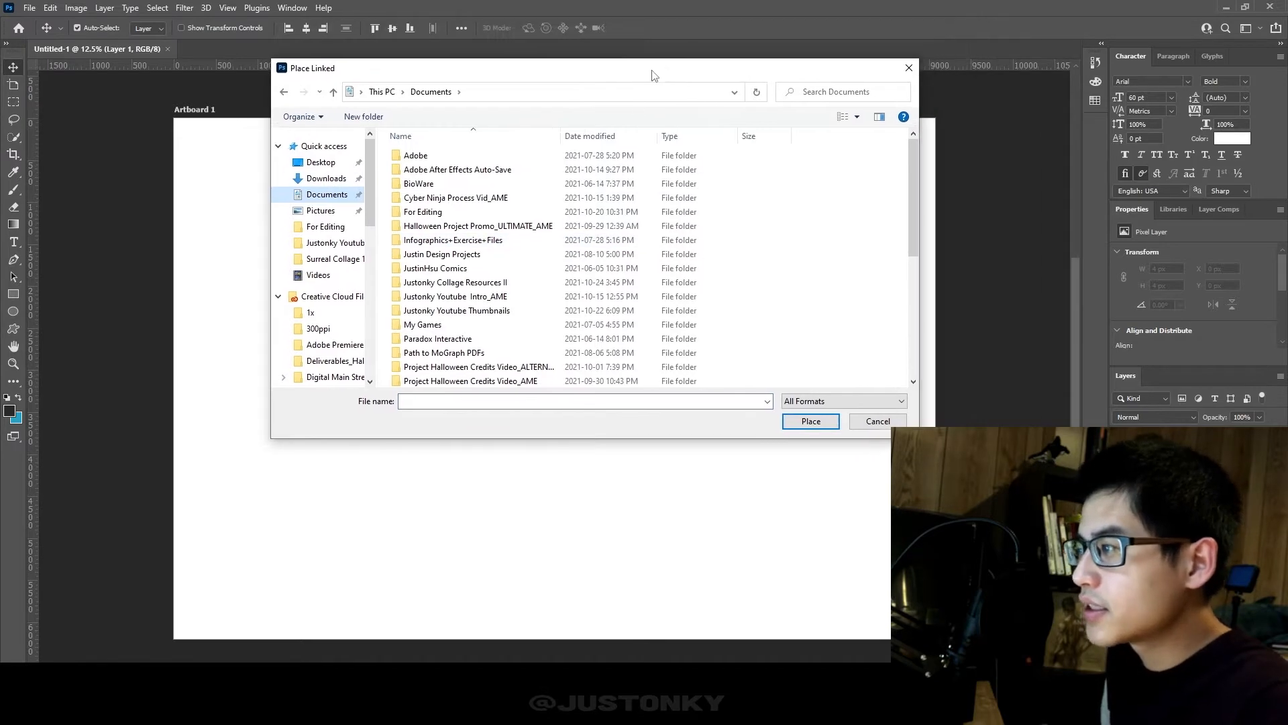
pyautogui.scroll(-5, 542, 220)
pyautogui.scroll(-1, 543, 228)
pyautogui.scroll(2, 530, 248)
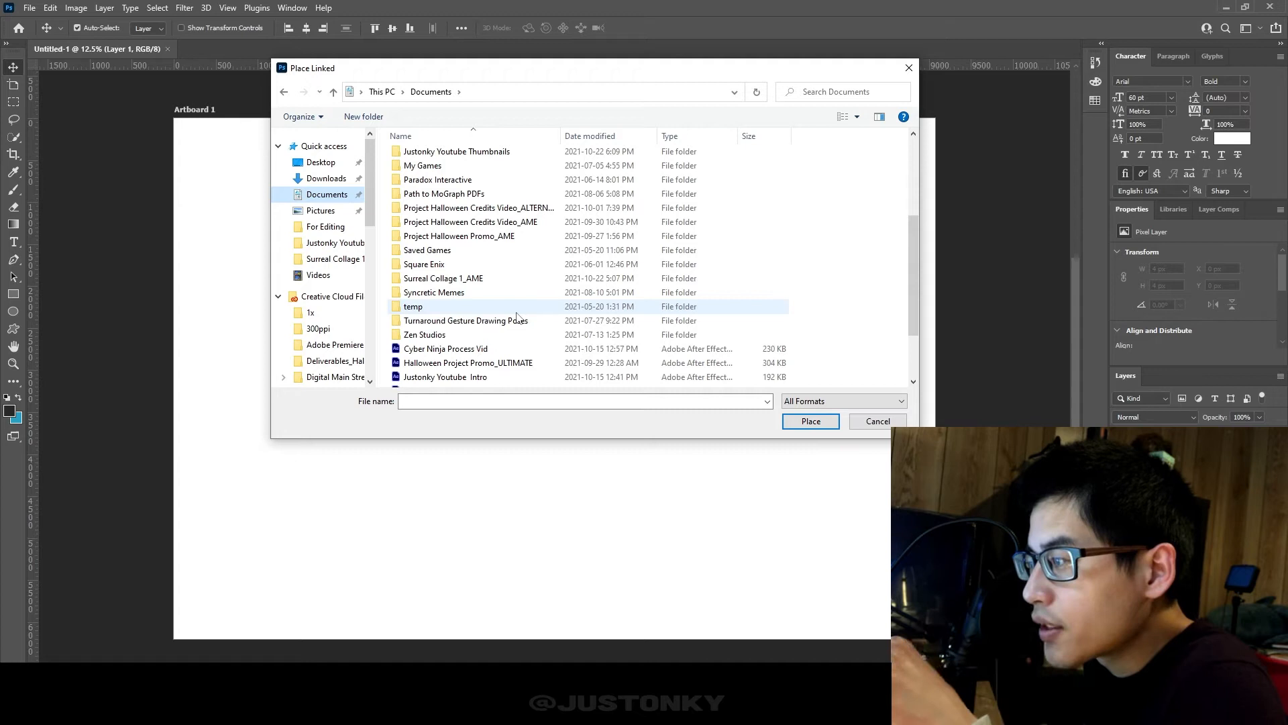
pyautogui.scroll(4, 515, 295)
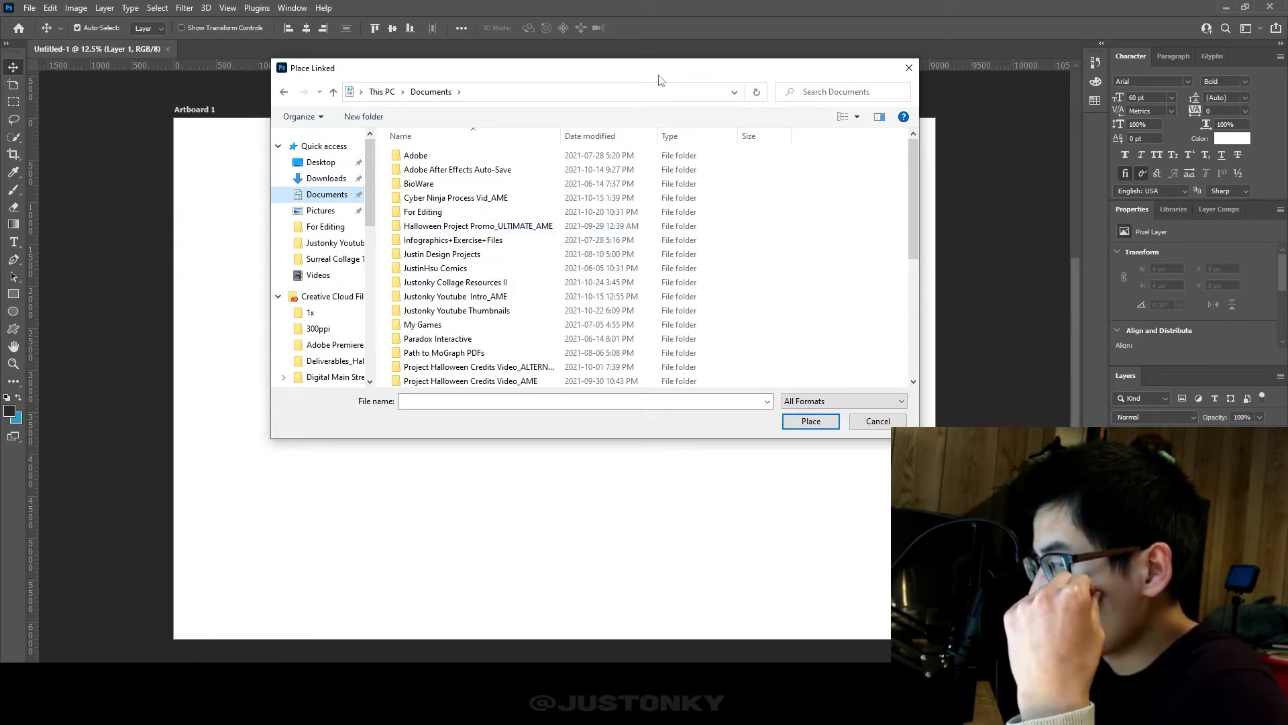
pyautogui.doubleClick(497, 282)
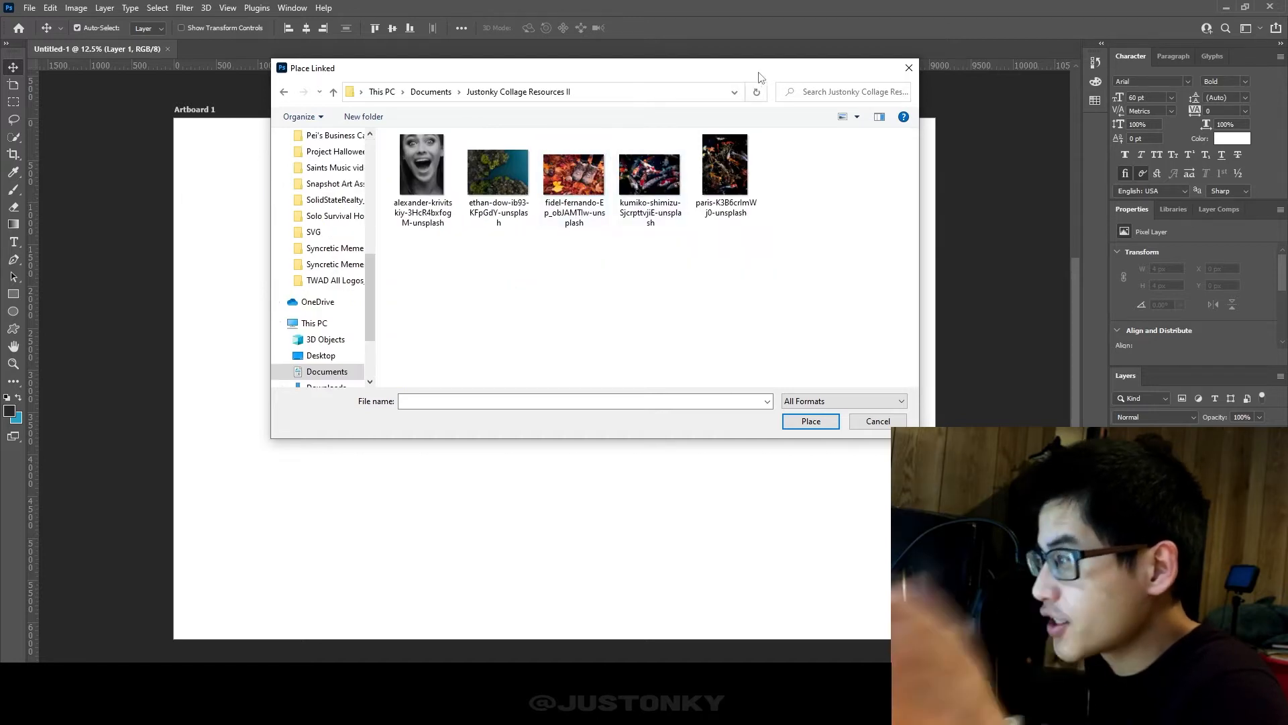
# - Place the aerial forest-and-lake photo on the artboard as a linked image
pyautogui.moveTo(759, 78); pyautogui.dragTo(817, 87)
pyautogui.click(559, 208)
pyautogui.click(869, 430)
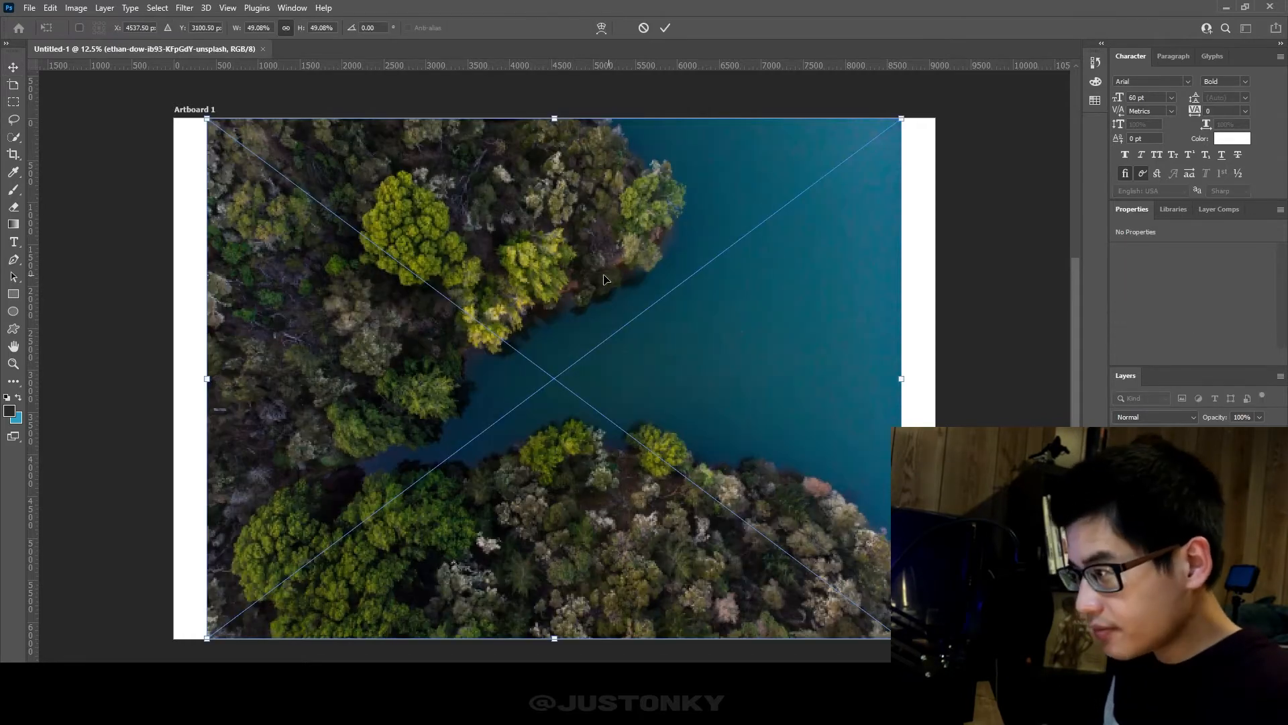
# - Scale the forest-and-lake photo to about 54.09% so it covers the artboard, apply the placement and rasterize its layer
pyautogui.moveTo(604, 278); pyautogui.dragTo(529, 292)
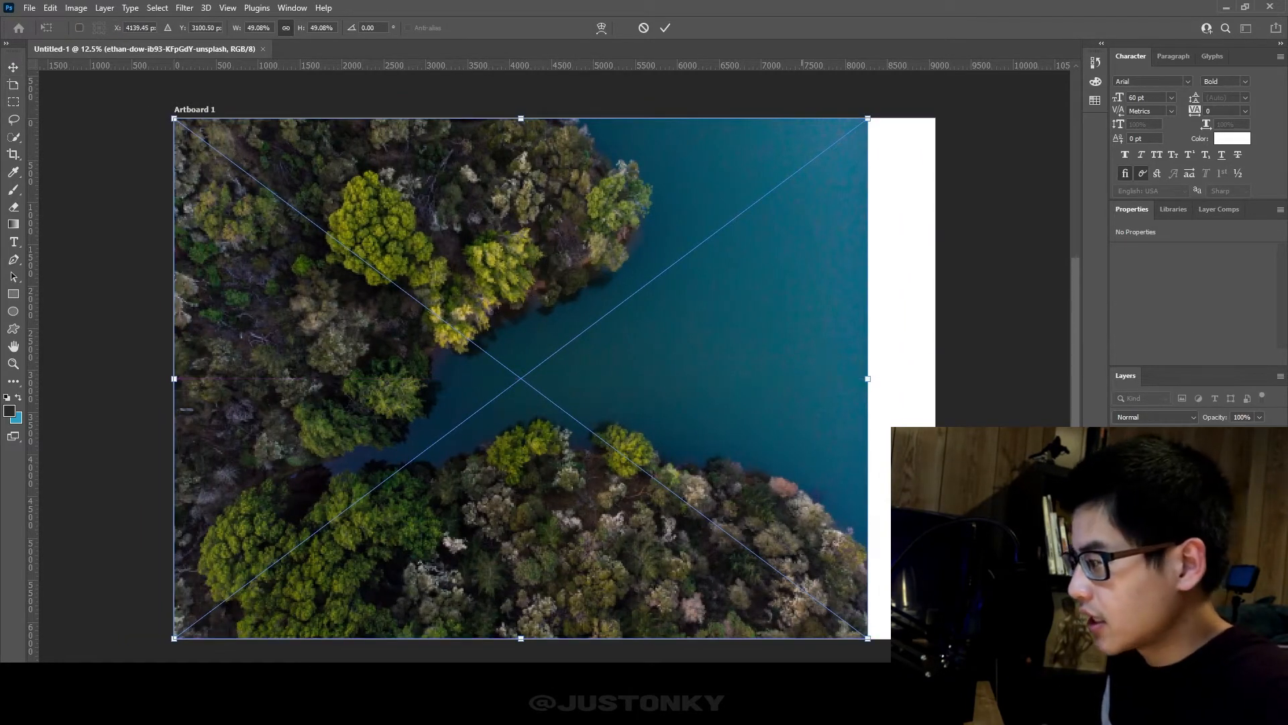
pyautogui.moveTo(870, 636); pyautogui.dragTo(939, 690)
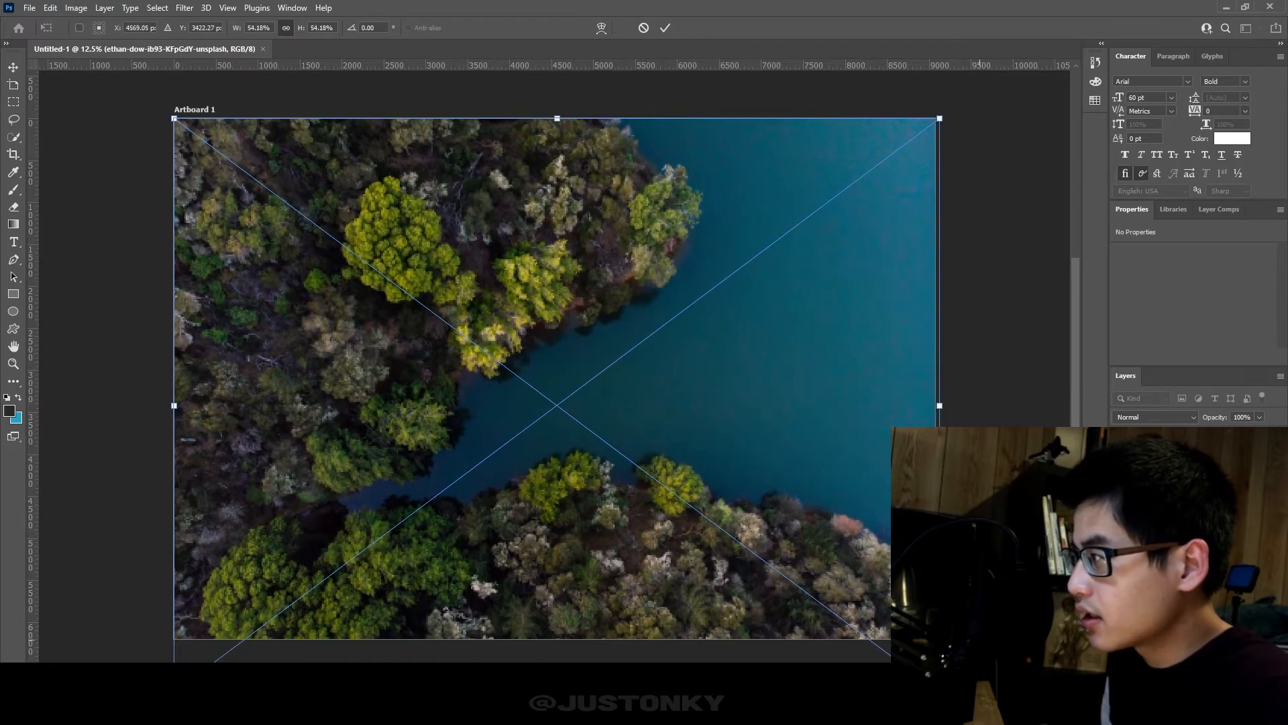
pyautogui.moveTo(545, 581); pyautogui.dragTo(539, 542)
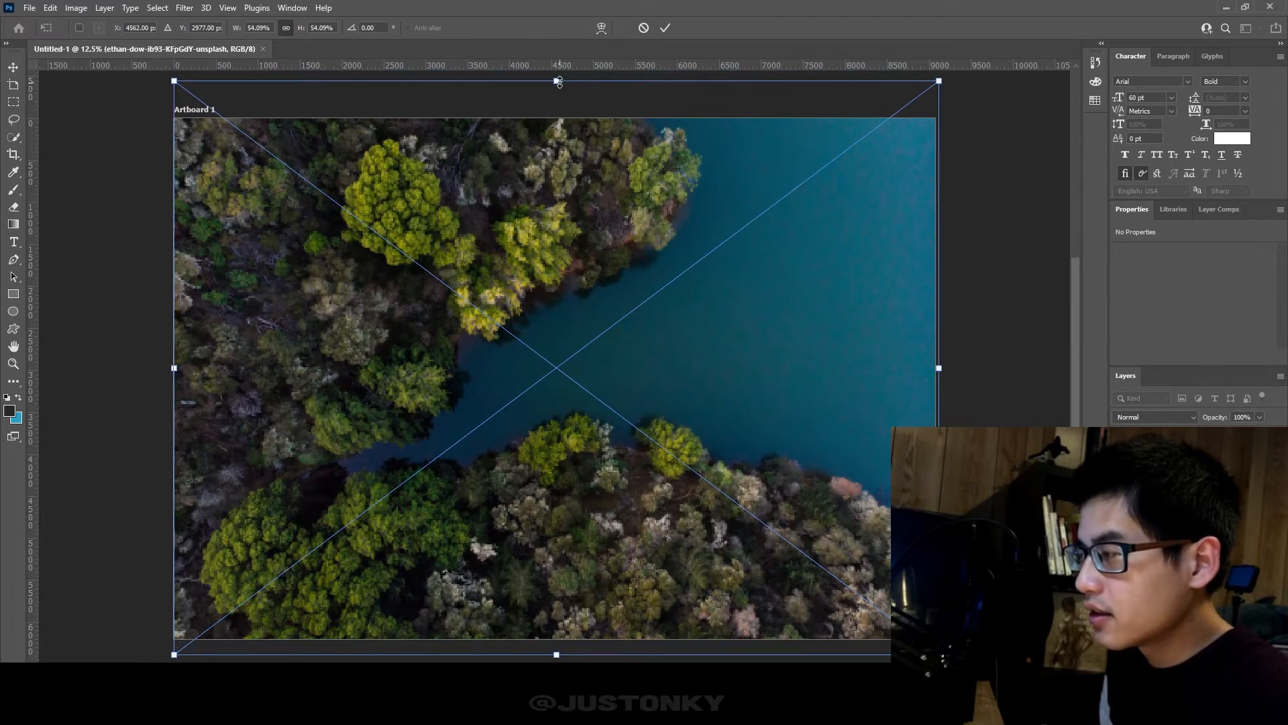
pyautogui.click(665, 29)
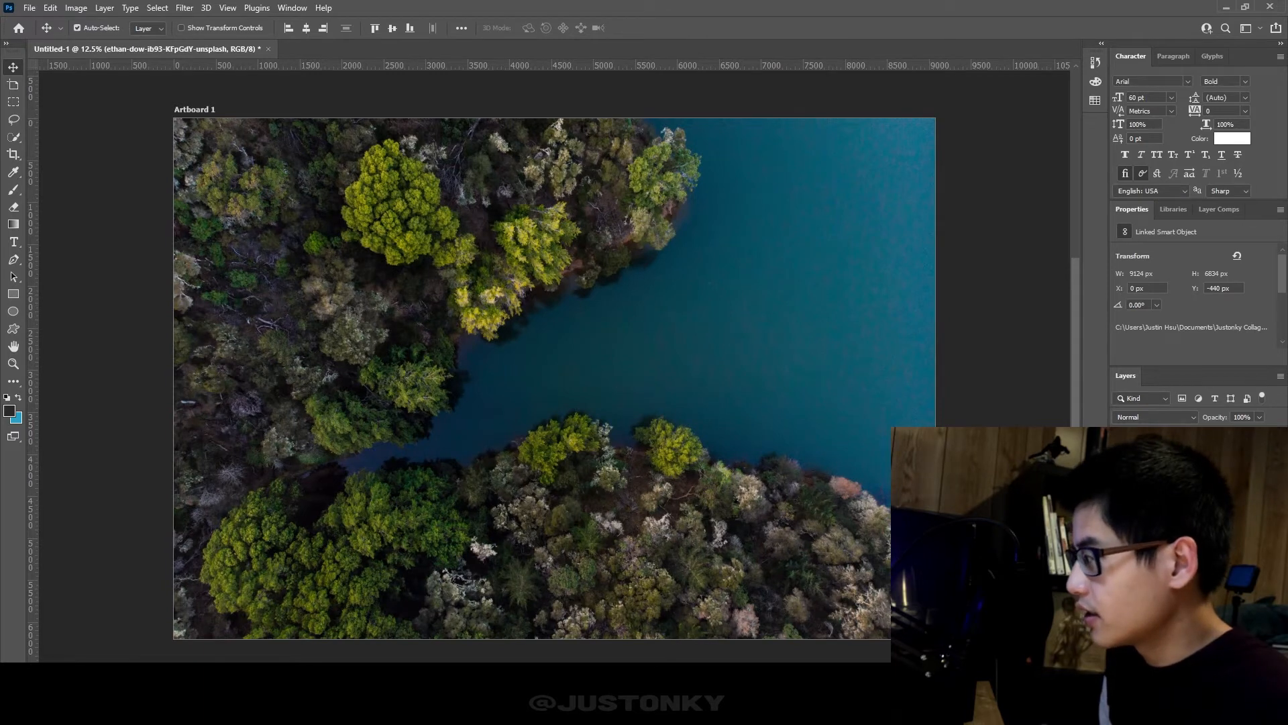
pyautogui.rightClick(1181, 470)
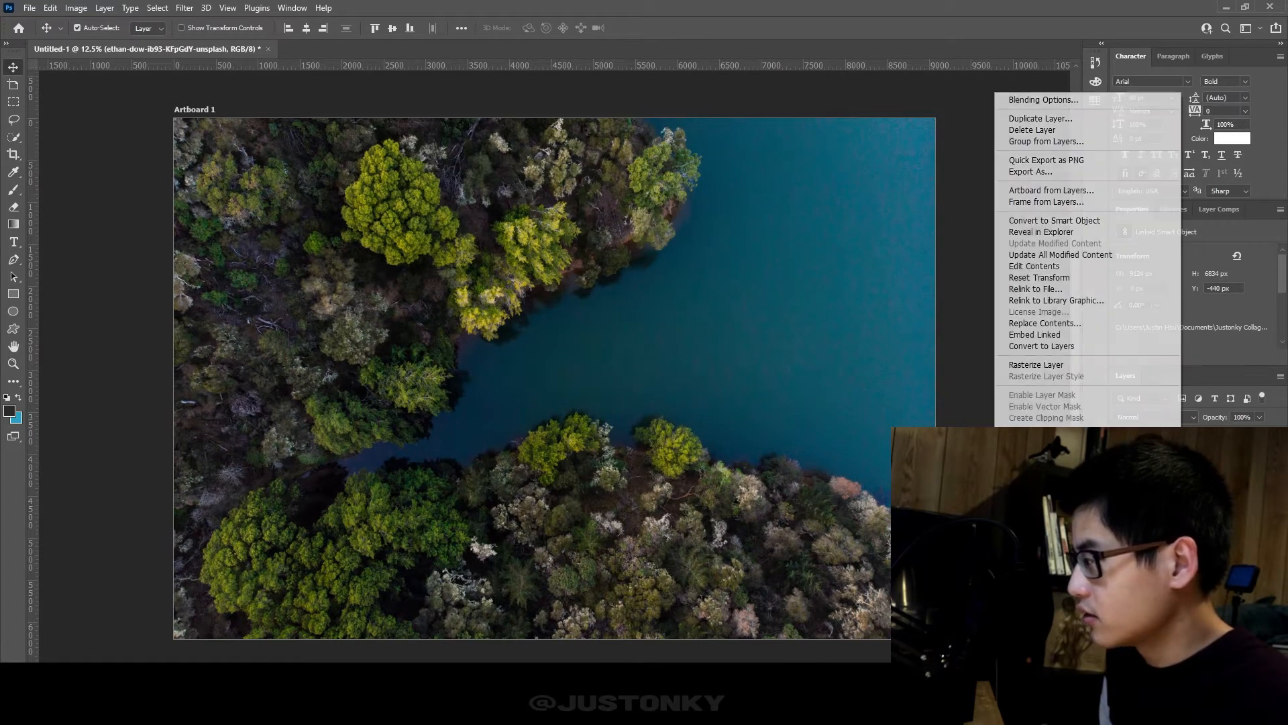
pyautogui.click(1075, 365)
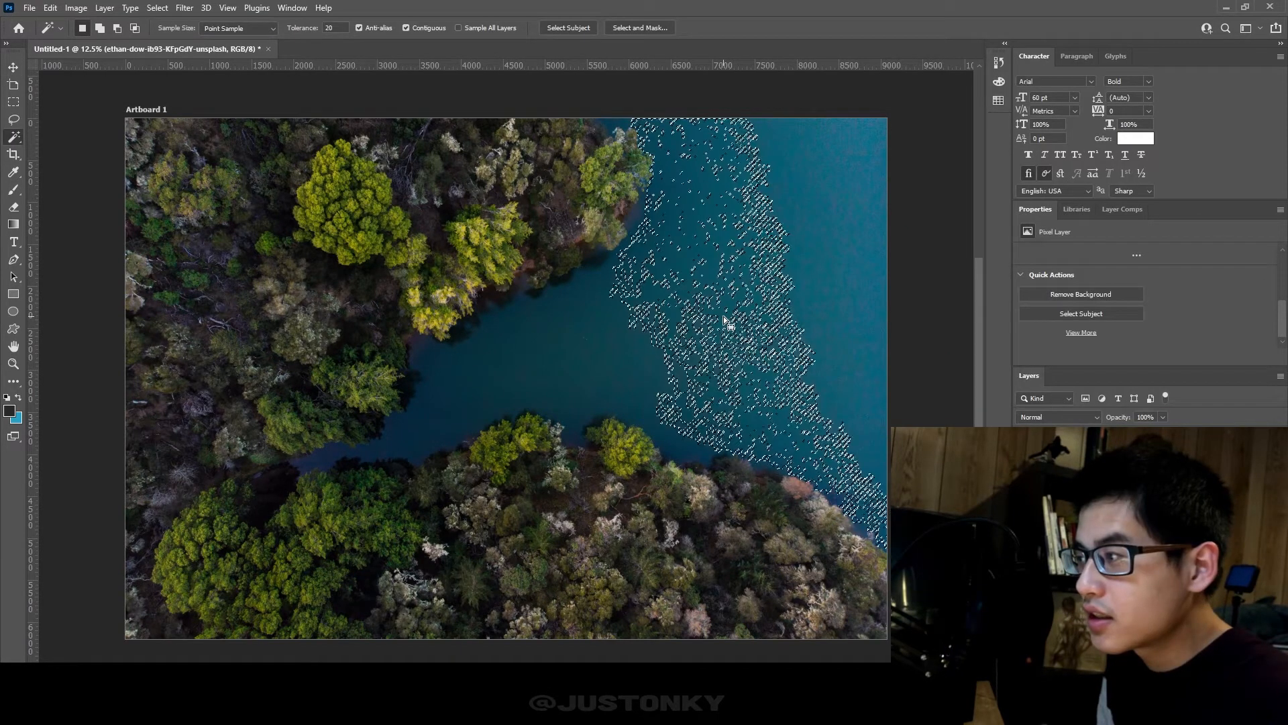
# - Try to select the lake with the Magic Wand at tolerance 100 and at tolerance 50
pyautogui.hotkey('ctrl', 'd')
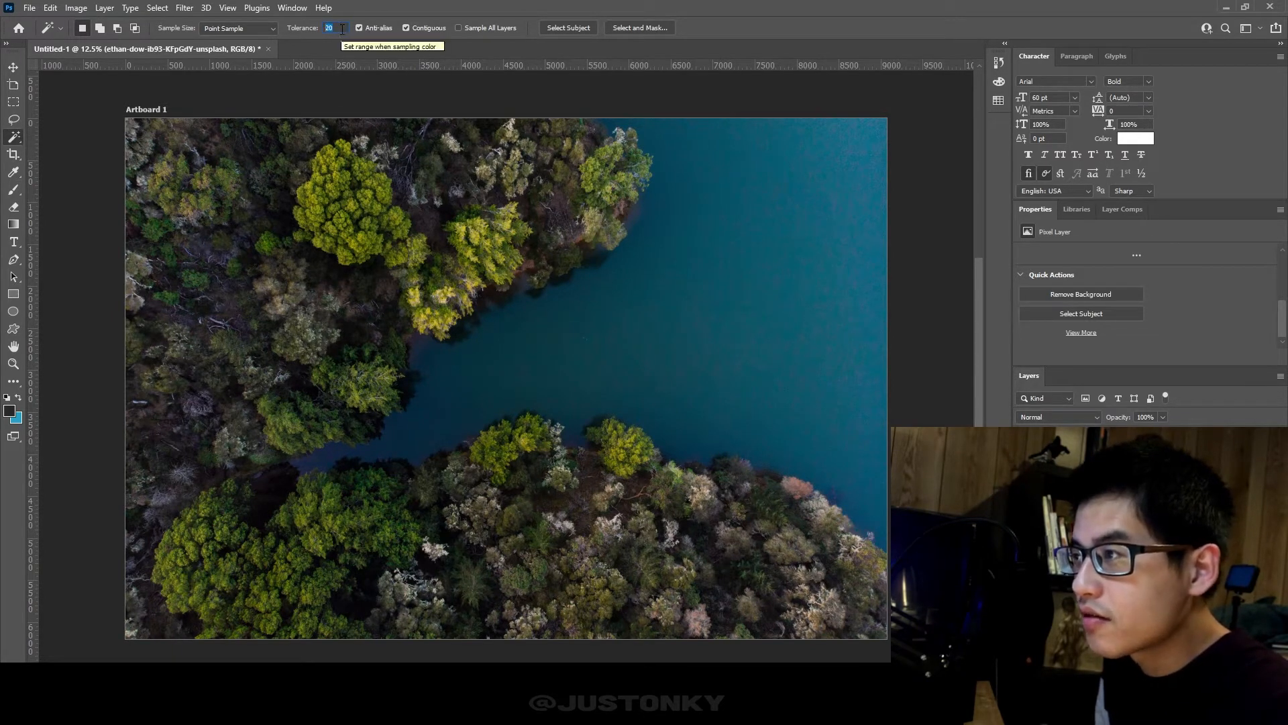
pyautogui.write('100')
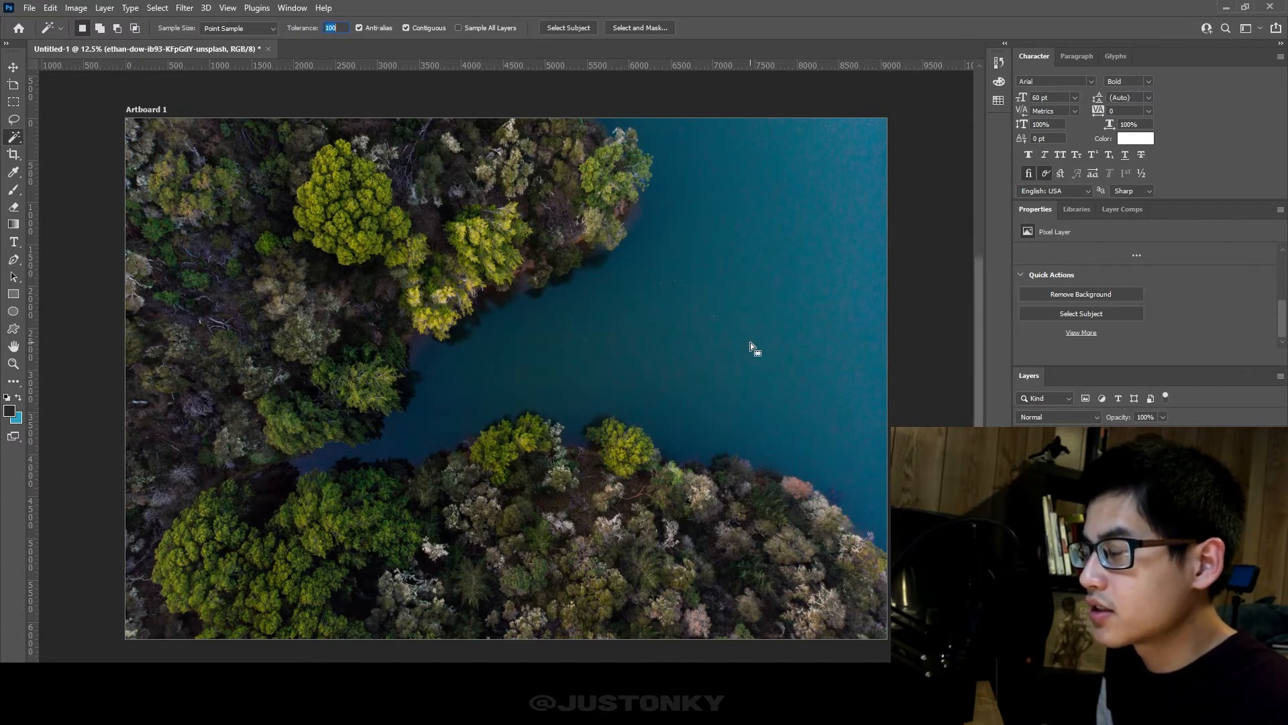
pyautogui.click(750, 342)
pyautogui.rightClick(620, 348)
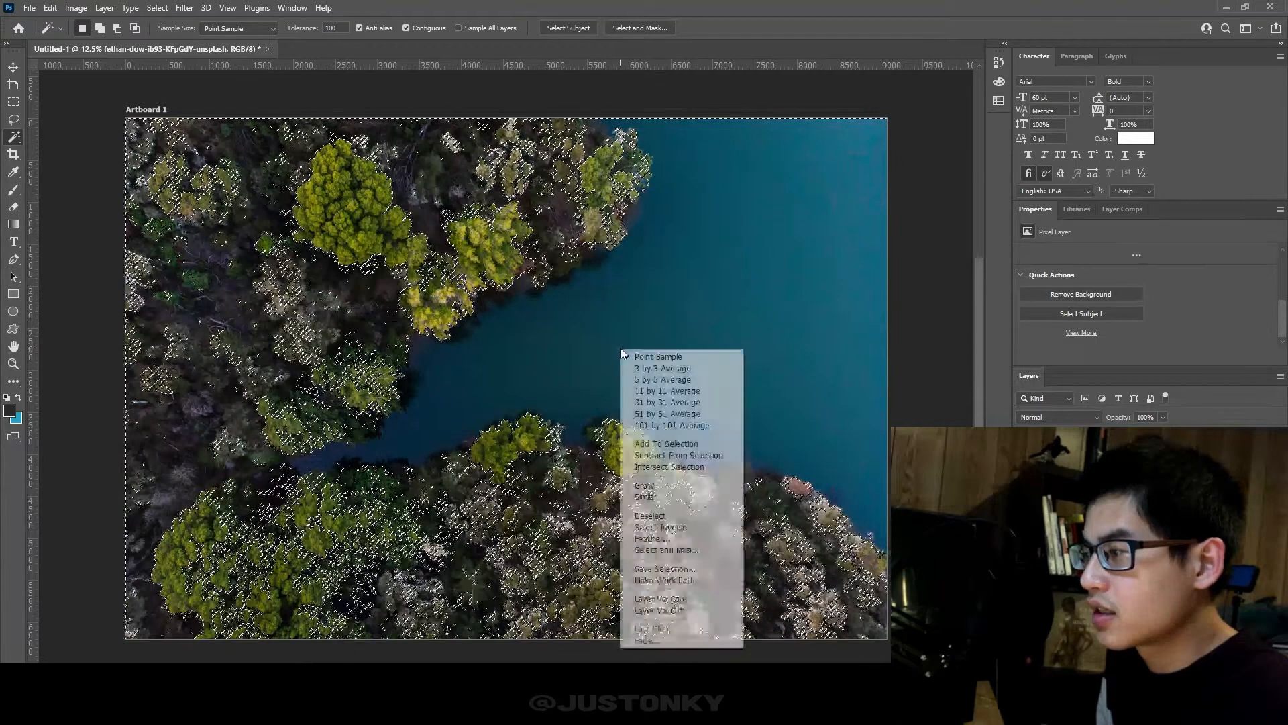
pyautogui.click(654, 515)
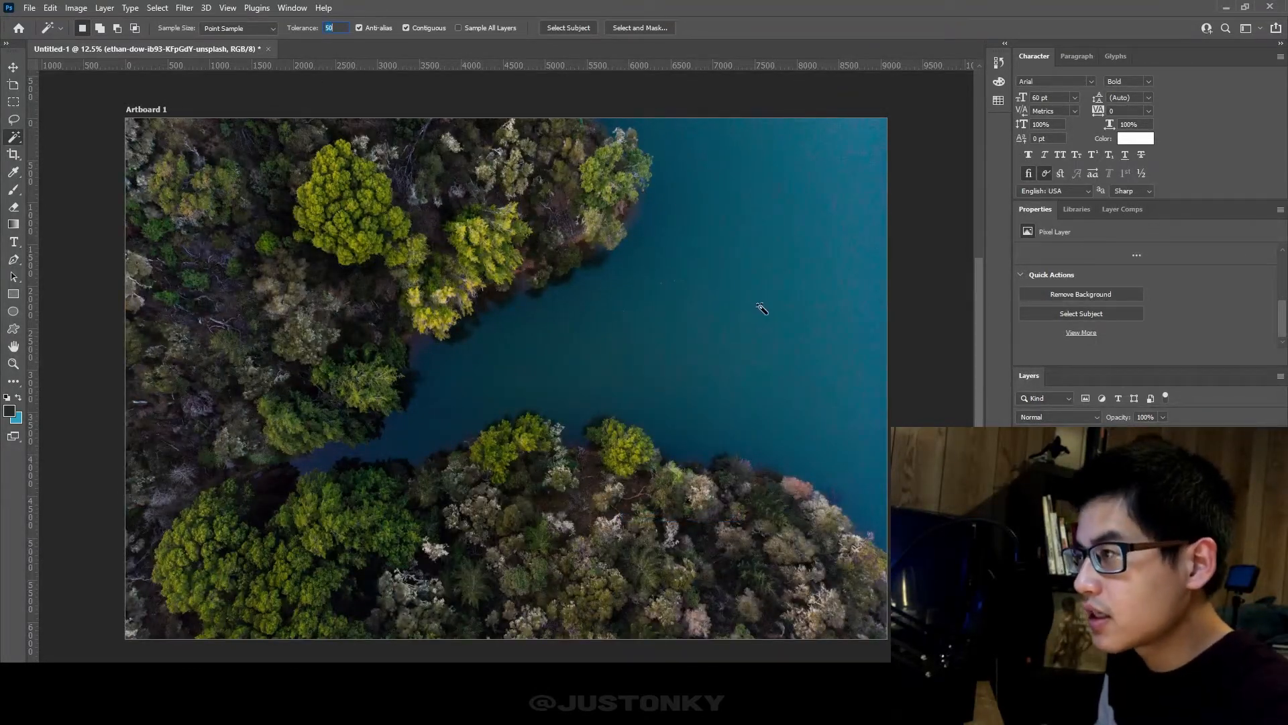
pyautogui.click(807, 370)
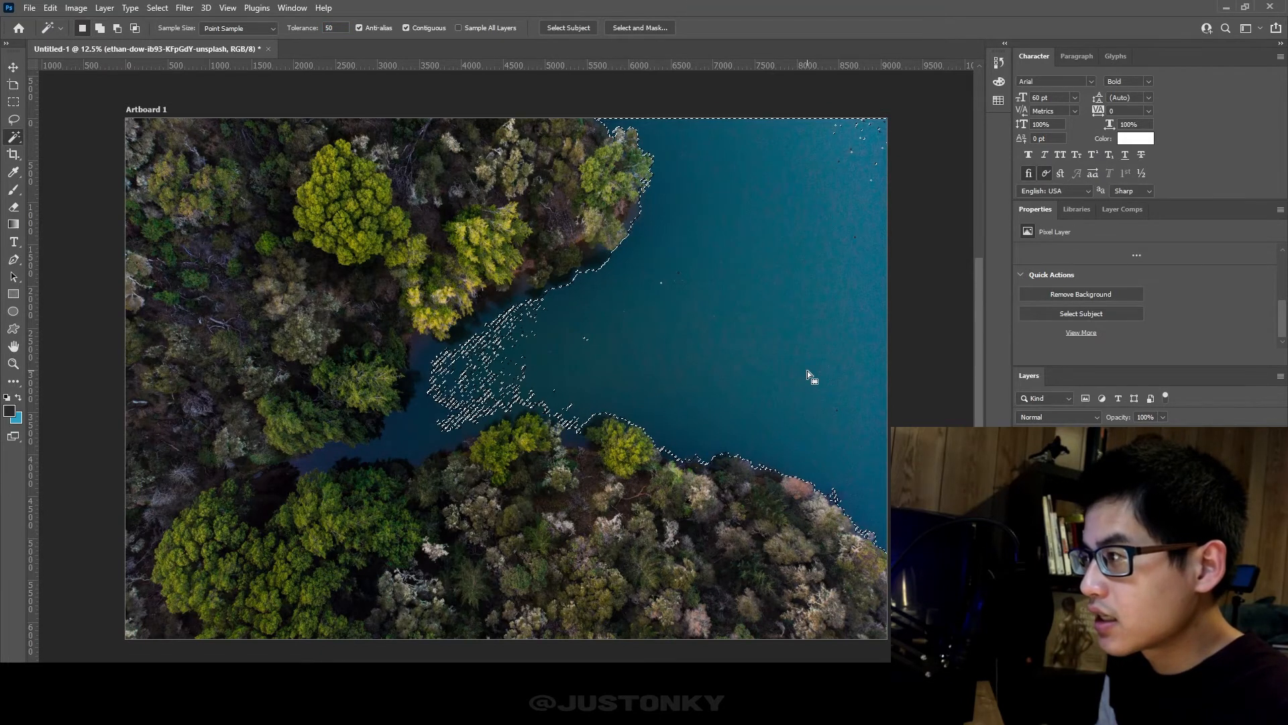
# - Select the whole lake with the Magic Wand at tolerance 70, delete it from the photo and deselect
pyautogui.click(291, 29)
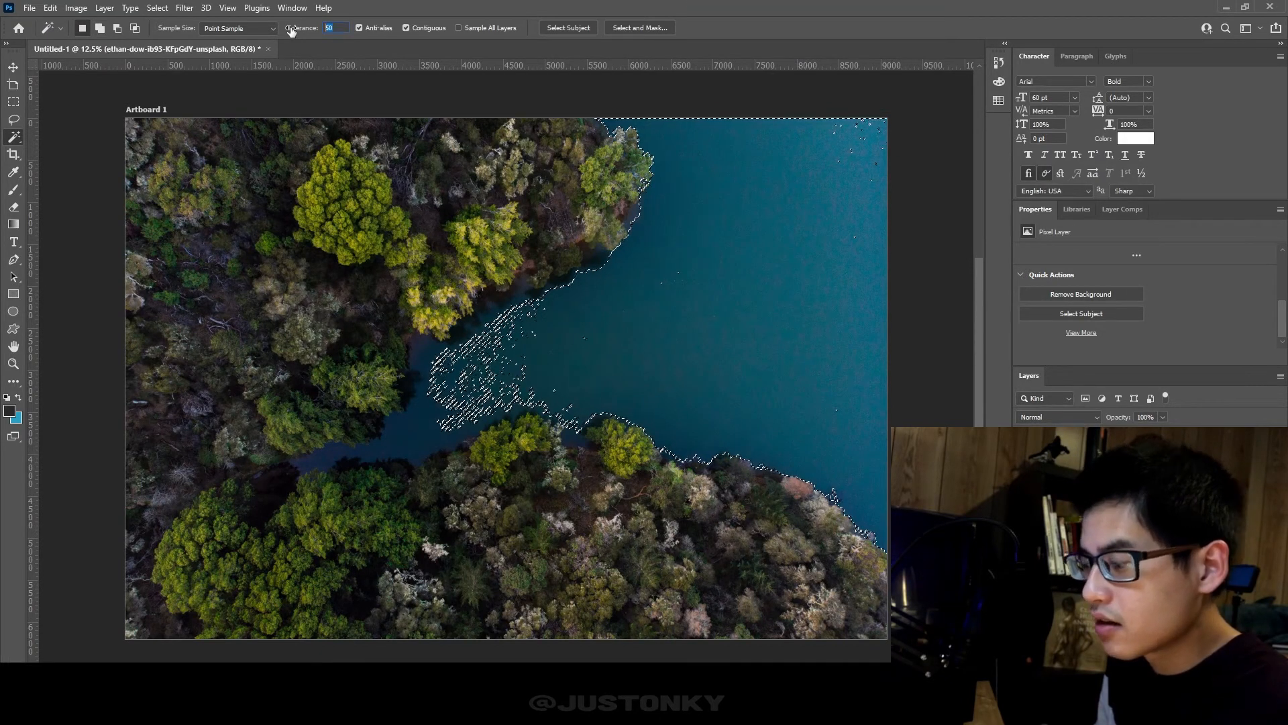
pyautogui.write('70')
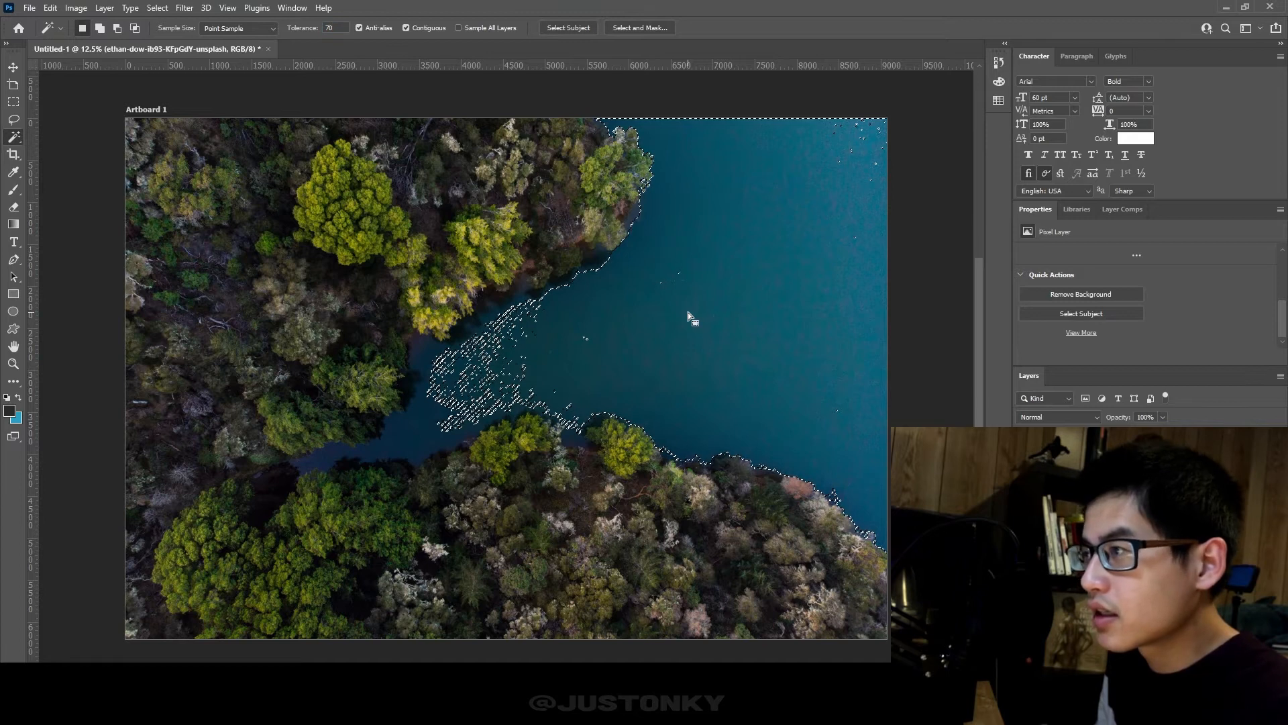
pyautogui.click(687, 312)
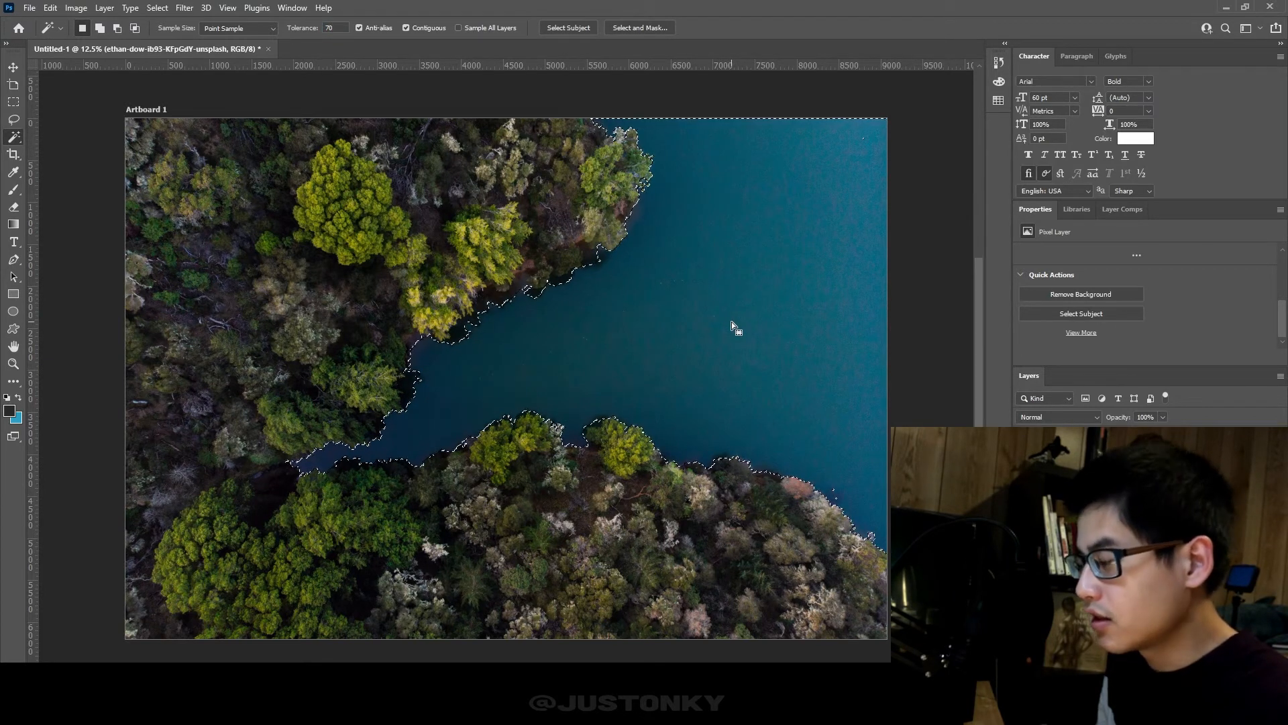
pyautogui.press('Delete')
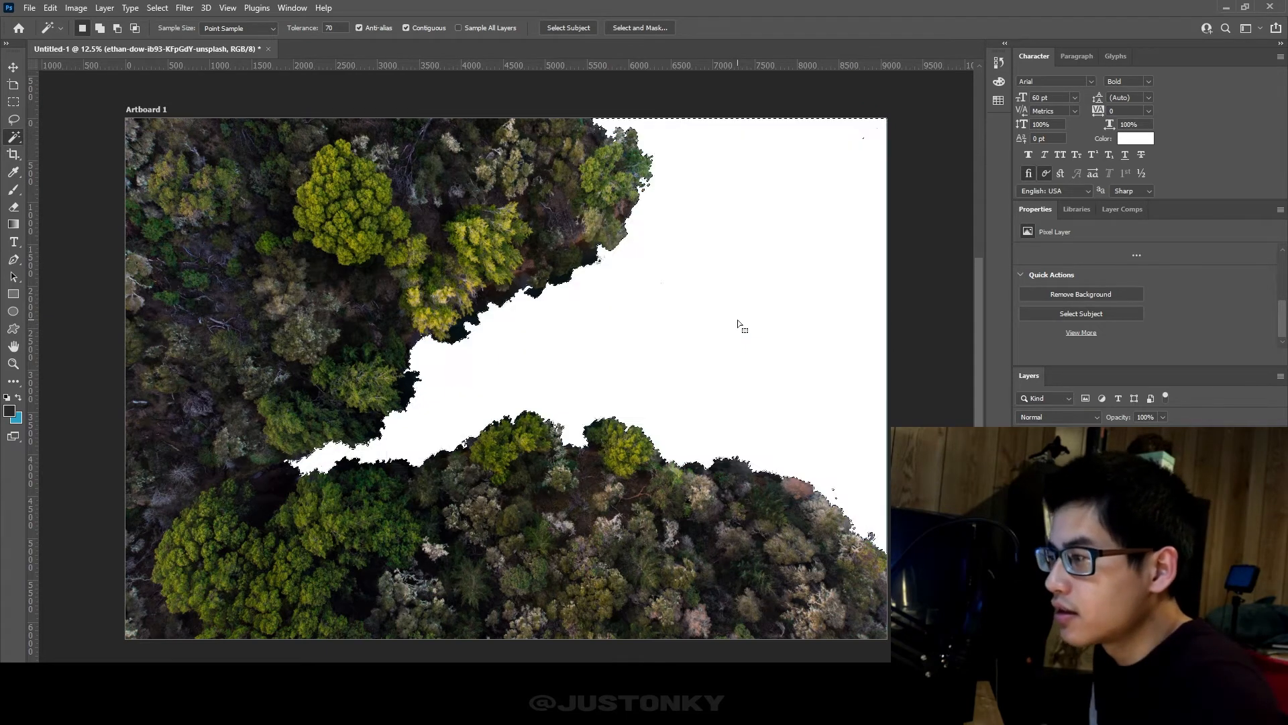
pyautogui.rightClick(724, 311)
pyautogui.click(766, 477)
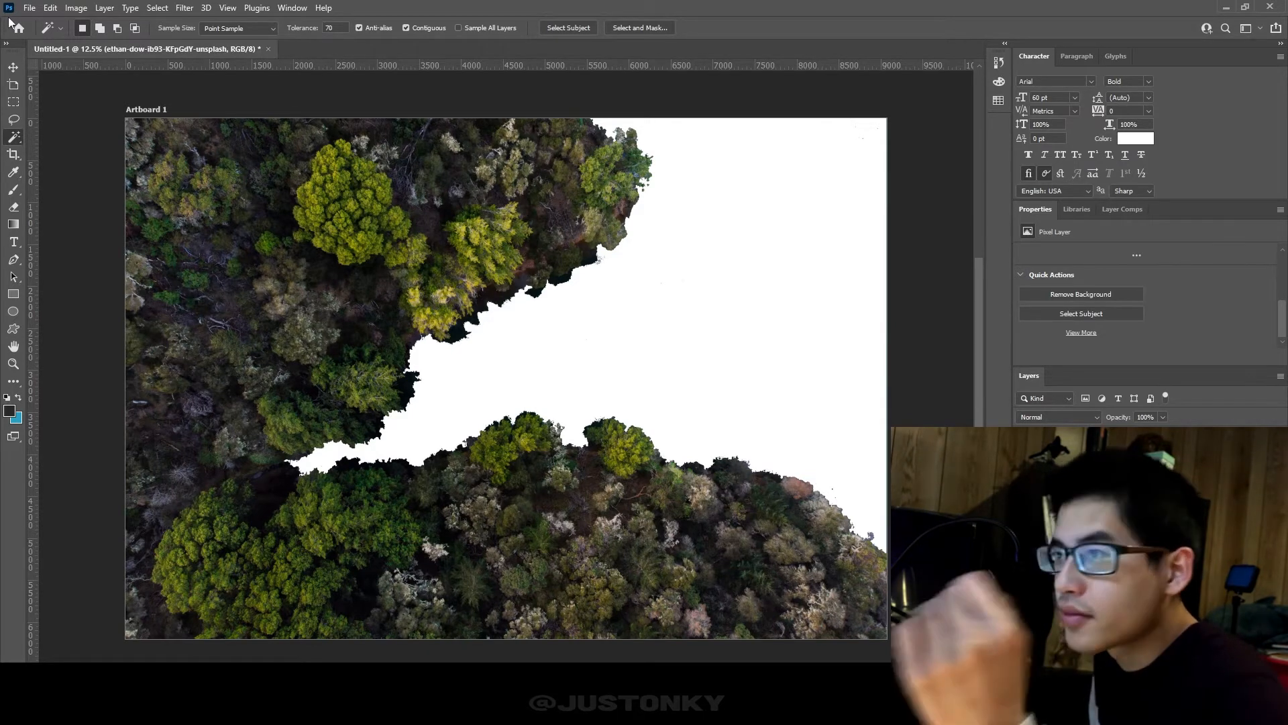
# - Place the black-and-white portrait of the open-mouthed woman as a linked image from the collage resources folder
pyautogui.click(29, 7)
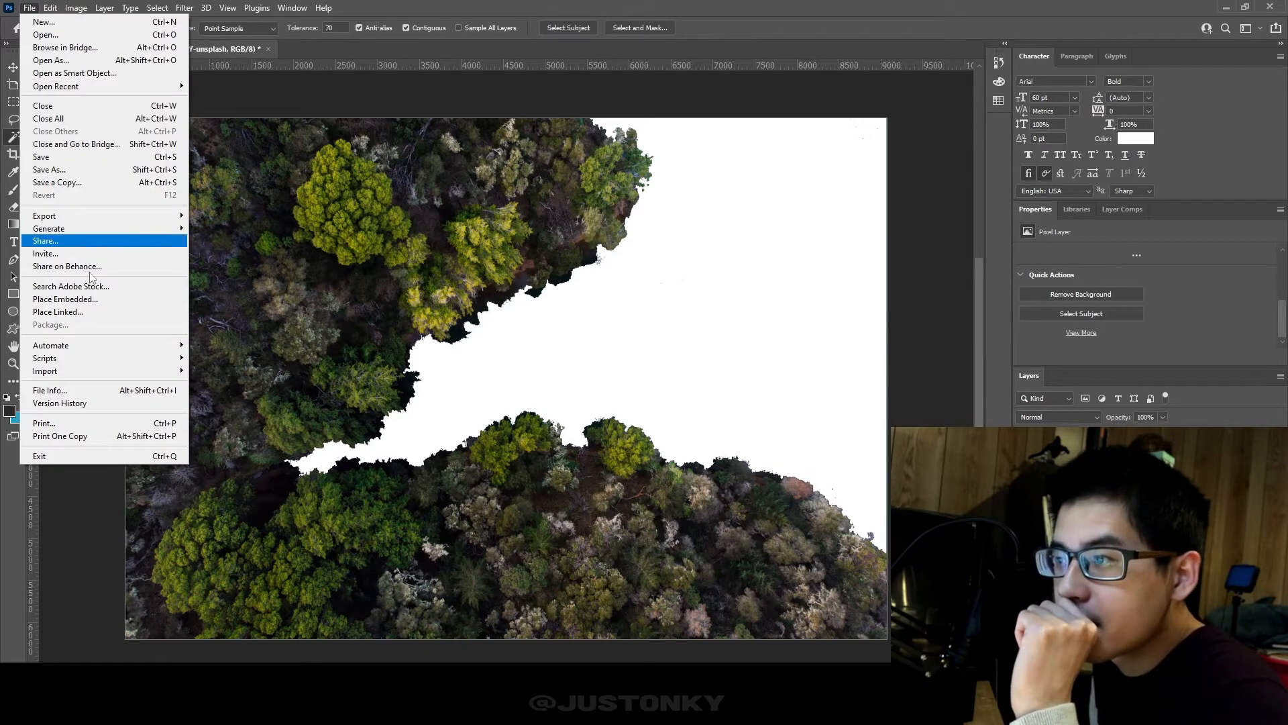
pyautogui.click(95, 310)
pyautogui.click(514, 198)
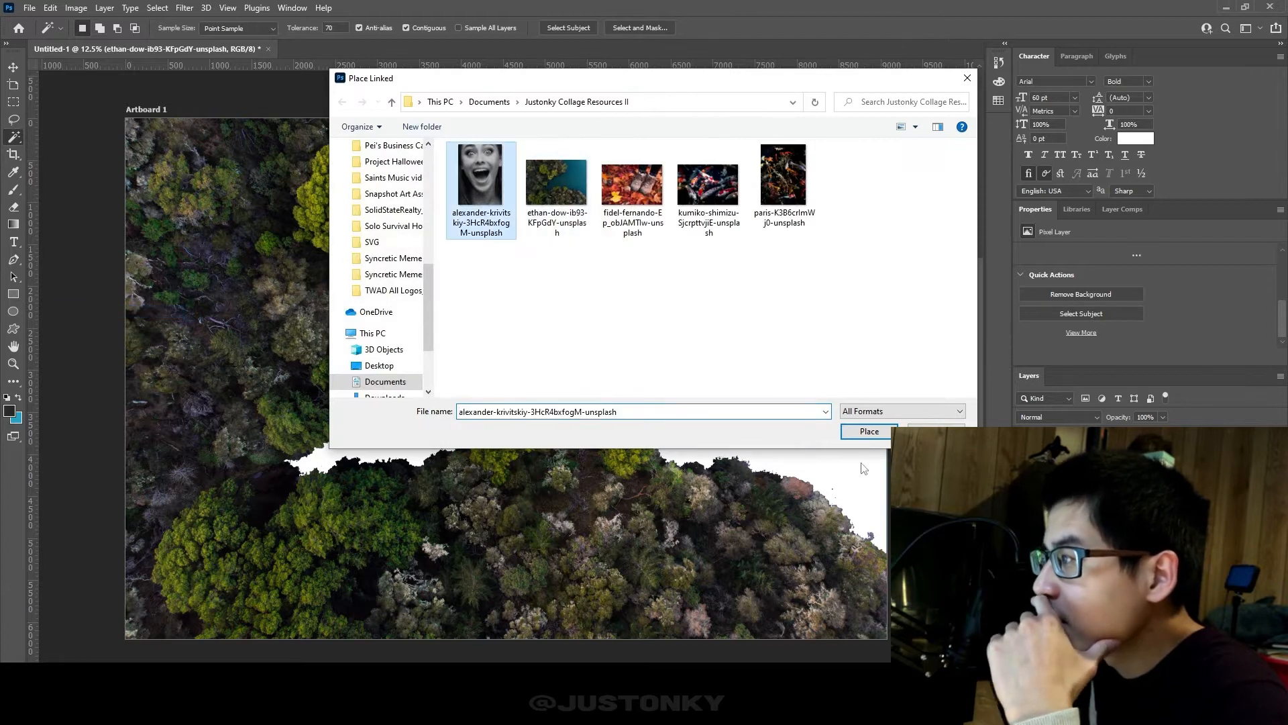
pyautogui.click(882, 436)
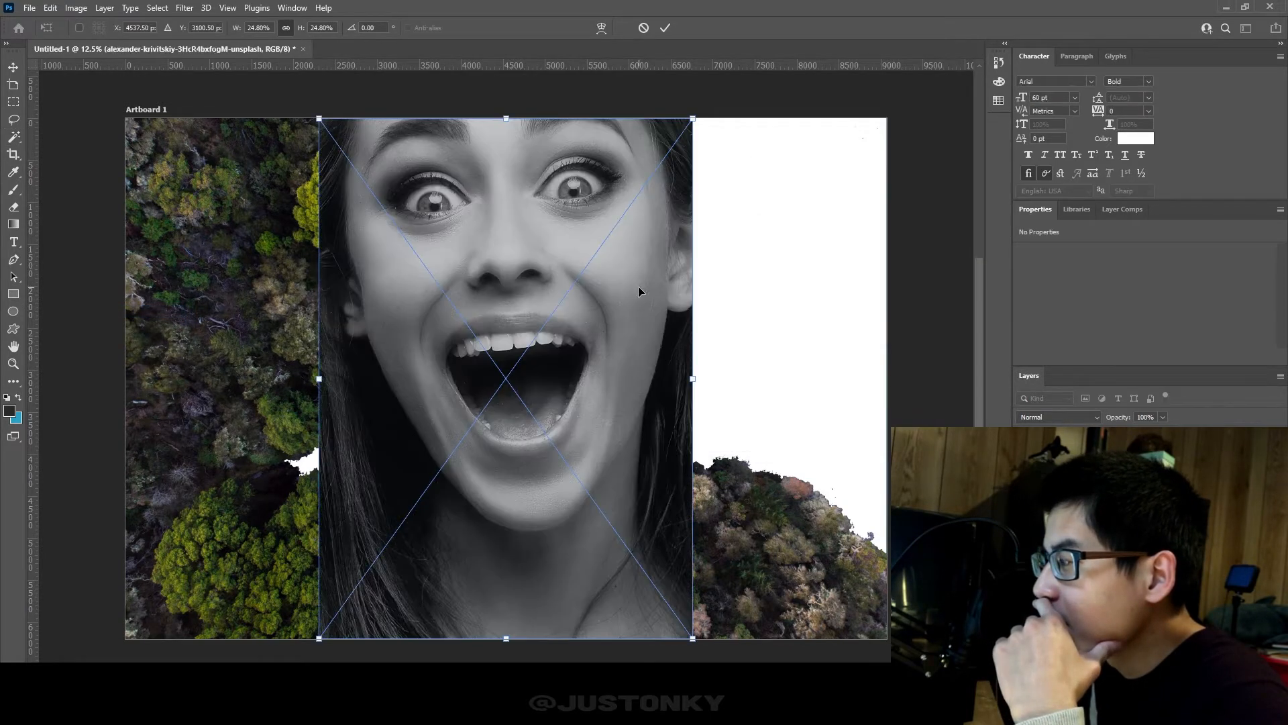
# - Enlarge the portrait to about 7765 by 10809 px and position its open mouth behind the forest cutout
pyautogui.moveTo(584, 306); pyautogui.dragTo(569, 305)
pyautogui.moveTo(689, 368); pyautogui.dragTo(933, 385)
pyautogui.moveTo(634, 369); pyautogui.dragTo(579, 381)
pyautogui.moveTo(878, 377)
pyautogui.mouseDown()
pyautogui.moveTo(897, 376)
pyautogui.moveTo(865, 382)
pyautogui.mouseUp()
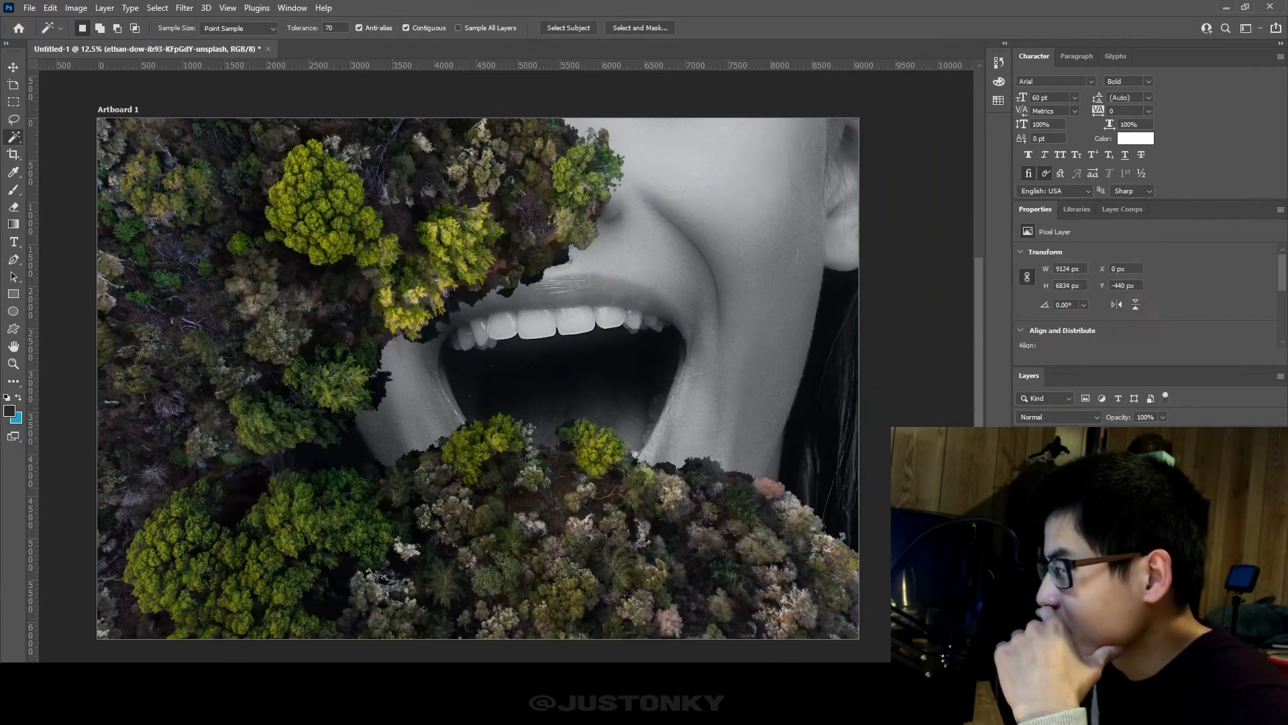
# - Free-transform the portrait to about 84.14% scale and -25.75° rotation so the open mouth fills the forest cutout
pyautogui.rightClick(642, 346)
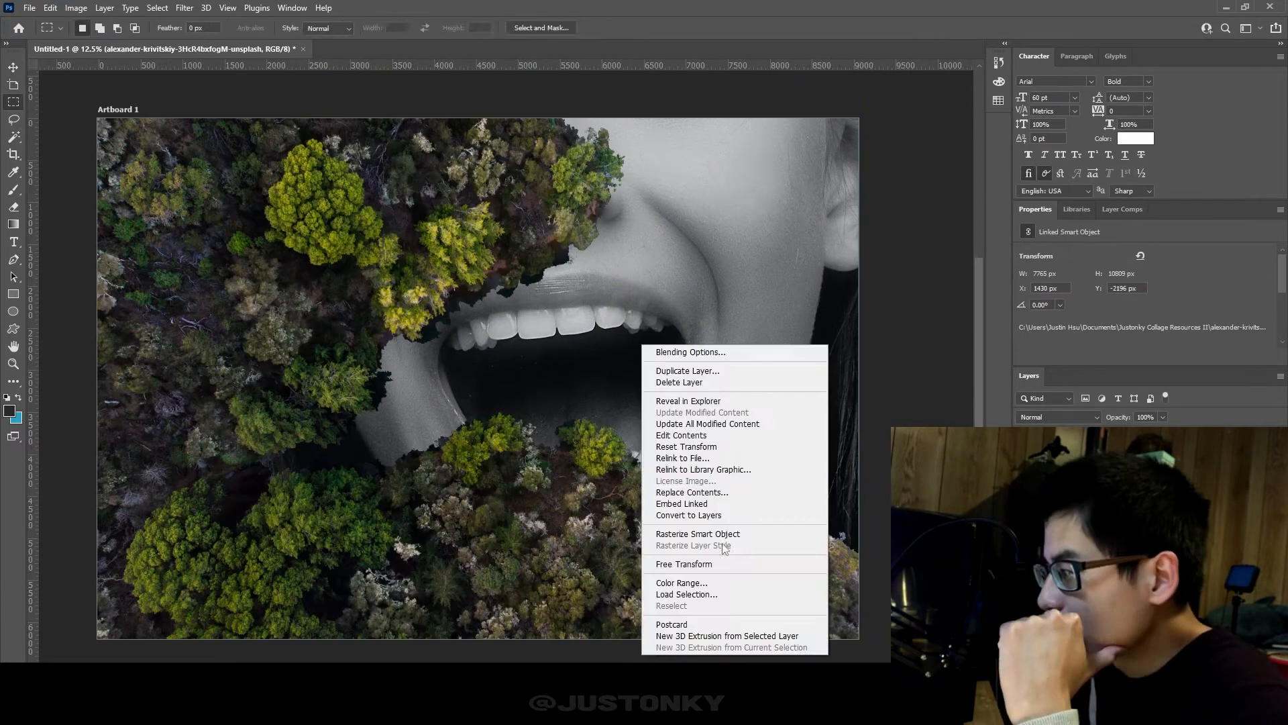
pyautogui.click(711, 564)
pyautogui.hscroll(5, 725, 403)
pyautogui.moveTo(612, 366); pyautogui.dragTo(909, 343)
pyautogui.hscroll(-6, 772, 269)
pyautogui.hotkey('ctrl', '-')
pyautogui.moveTo(168, 359); pyautogui.dragTo(245, 561)
pyautogui.moveTo(263, 550); pyautogui.dragTo(342, 519)
pyautogui.moveTo(747, 380); pyautogui.dragTo(799, 363)
pyautogui.moveTo(395, 500); pyautogui.dragTo(316, 535)
pyautogui.moveTo(695, 399)
pyautogui.mouseDown()
pyautogui.moveTo(676, 401)
pyautogui.moveTo(702, 417)
pyautogui.mouseUp()
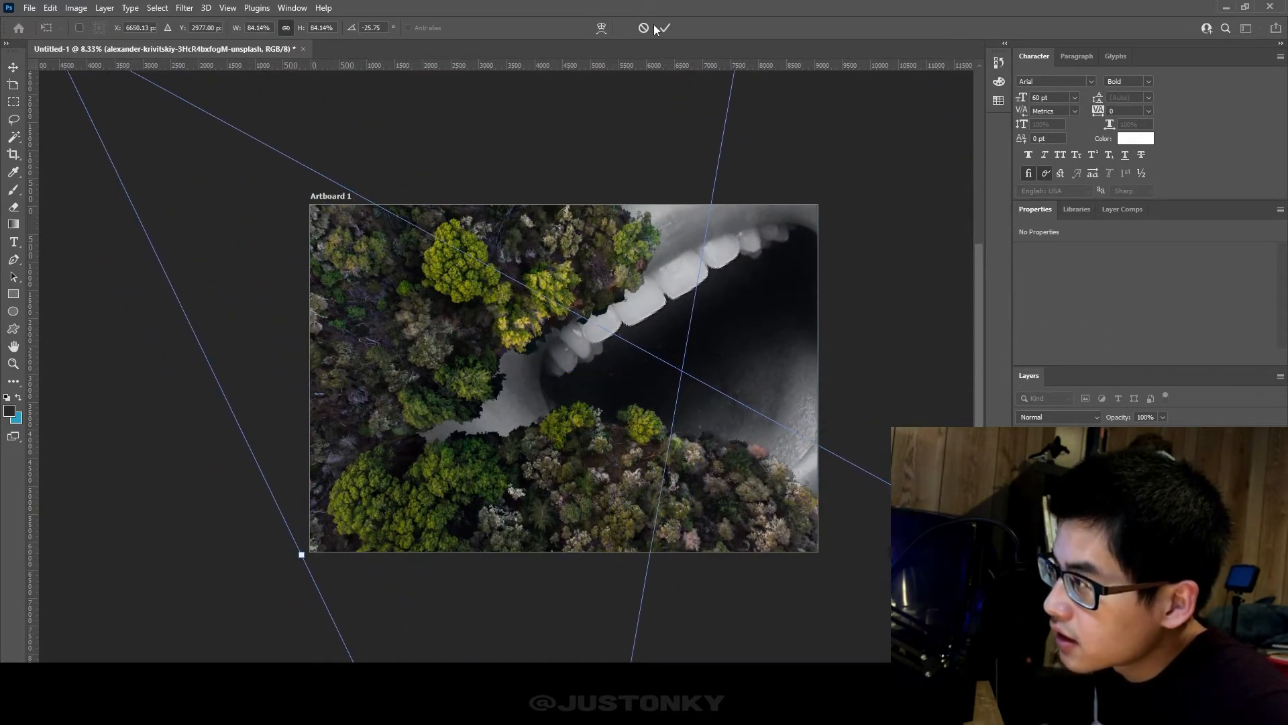
pyautogui.click(655, 30)
# - Try to select the dark interior of the mouth with the Magic Wand at tolerances 70, 20 and 10
pyautogui.click(13, 137)
pyautogui.click(772, 399)
pyautogui.hotkey('ctrl', 'd')
pyautogui.doubleClick(332, 28)
pyautogui.write('20')
pyautogui.click(757, 412)
pyautogui.hotkey('ctrl', 'd')
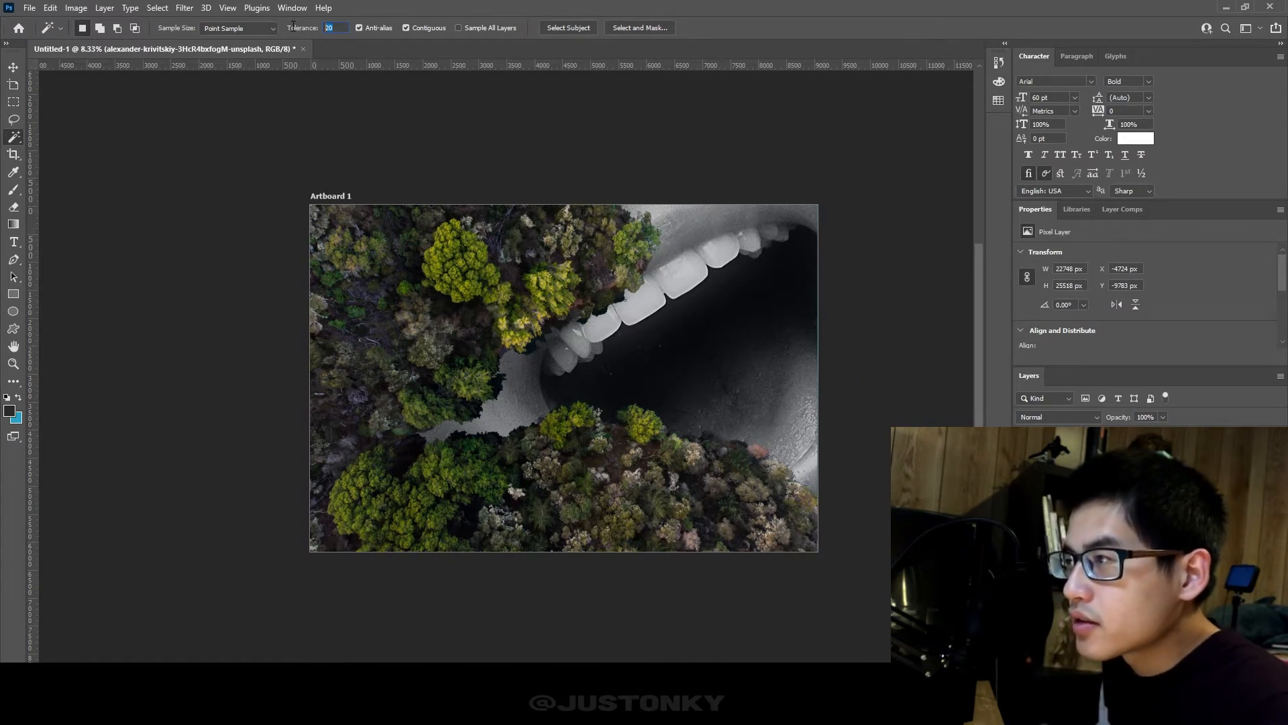
pyautogui.click(768, 399)
pyautogui.hotkey('ctrl', 'd')
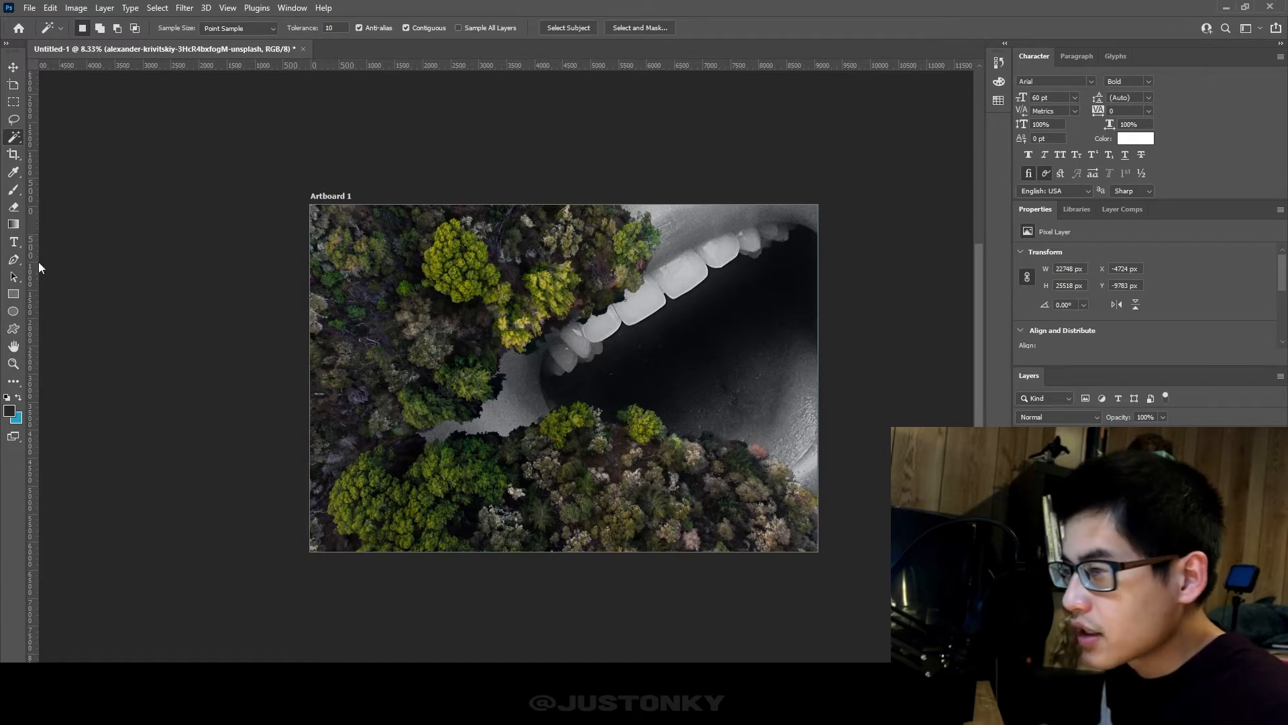
# - Select the dark interior of the mouth with the Quick Selection tool and turn the selection into a layer mask
pyautogui.rightClick(13, 138)
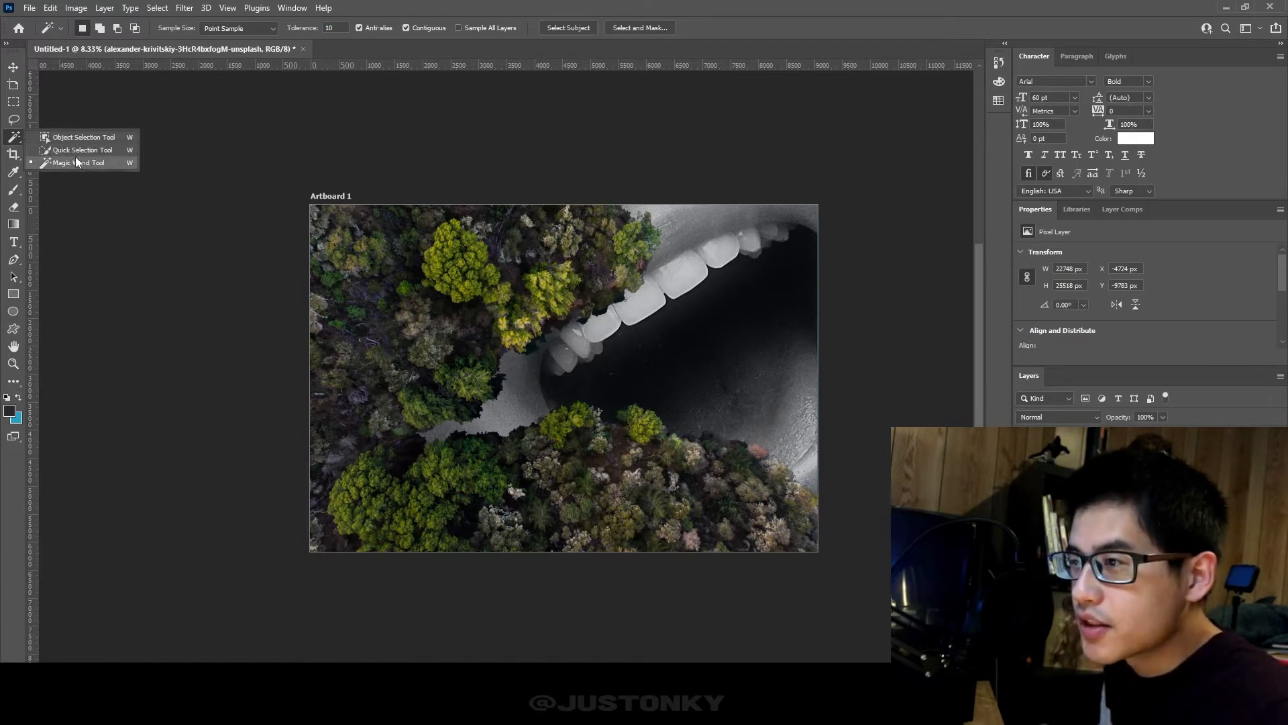
pyautogui.click(75, 150)
pyautogui.moveTo(752, 313)
pyautogui.mouseDown()
pyautogui.moveTo(653, 371)
pyautogui.moveTo(590, 381)
pyautogui.mouseUp()
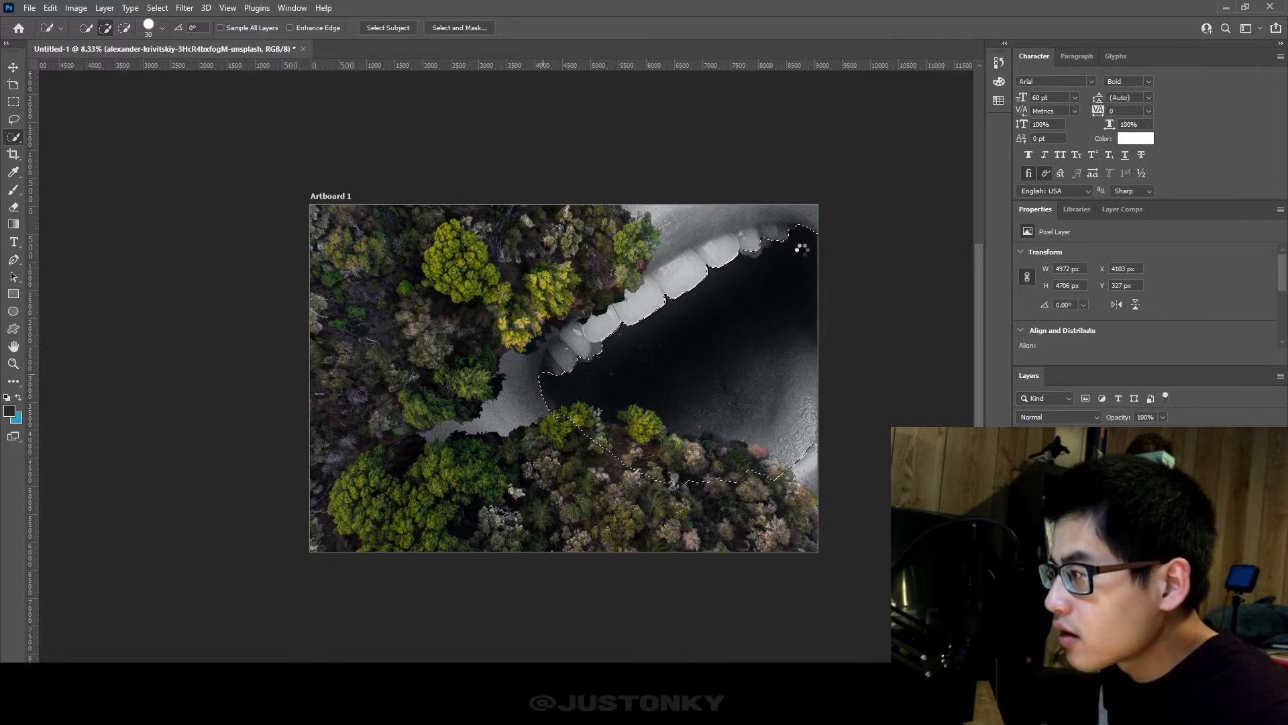
pyautogui.moveTo(686, 325); pyautogui.dragTo(799, 239)
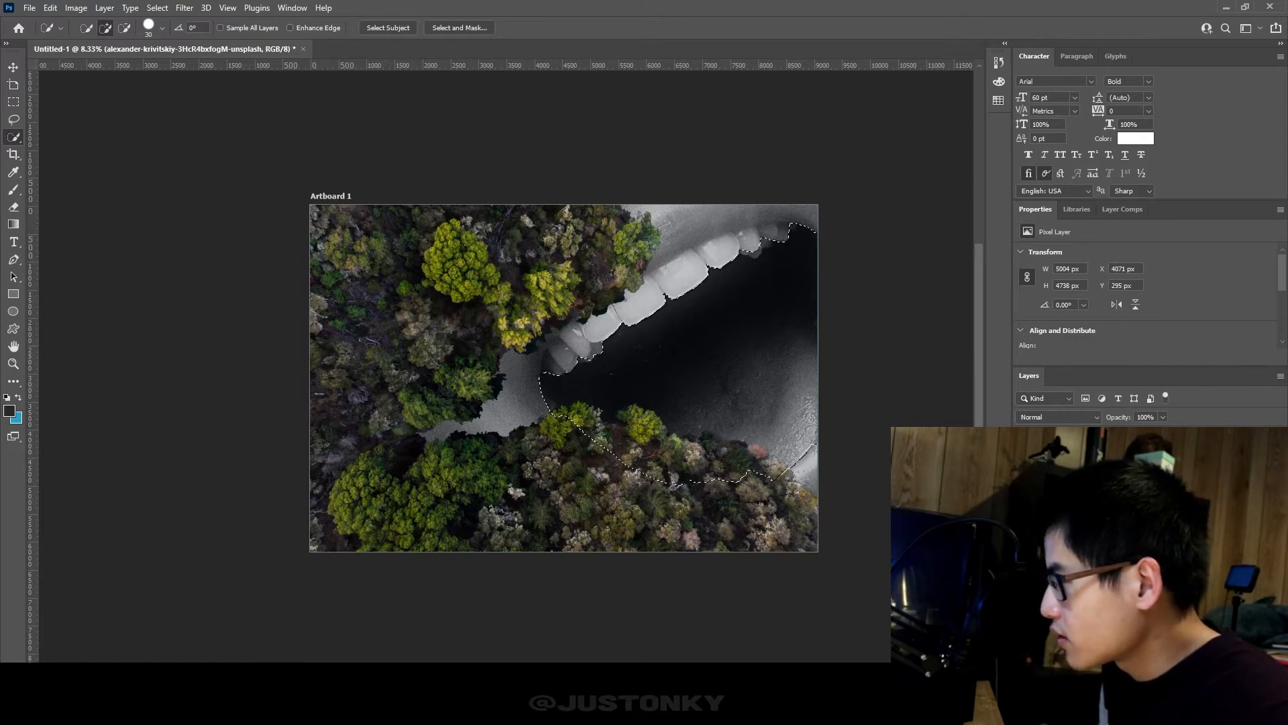
pyautogui.click(1131, 656)
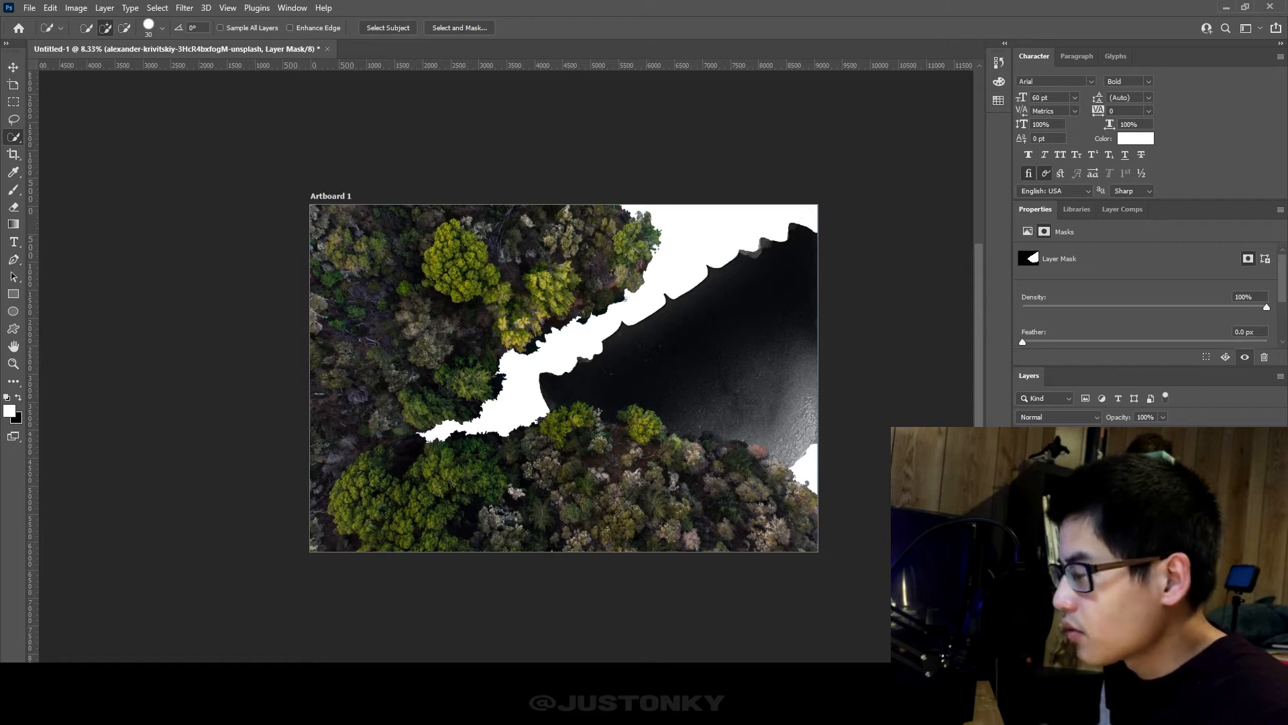
# - Undo the portrait's layer mask, invert the selection and mask the layer again so the mouth's dark interior is cut out
pyautogui.hotkey('ctrl', 'z')
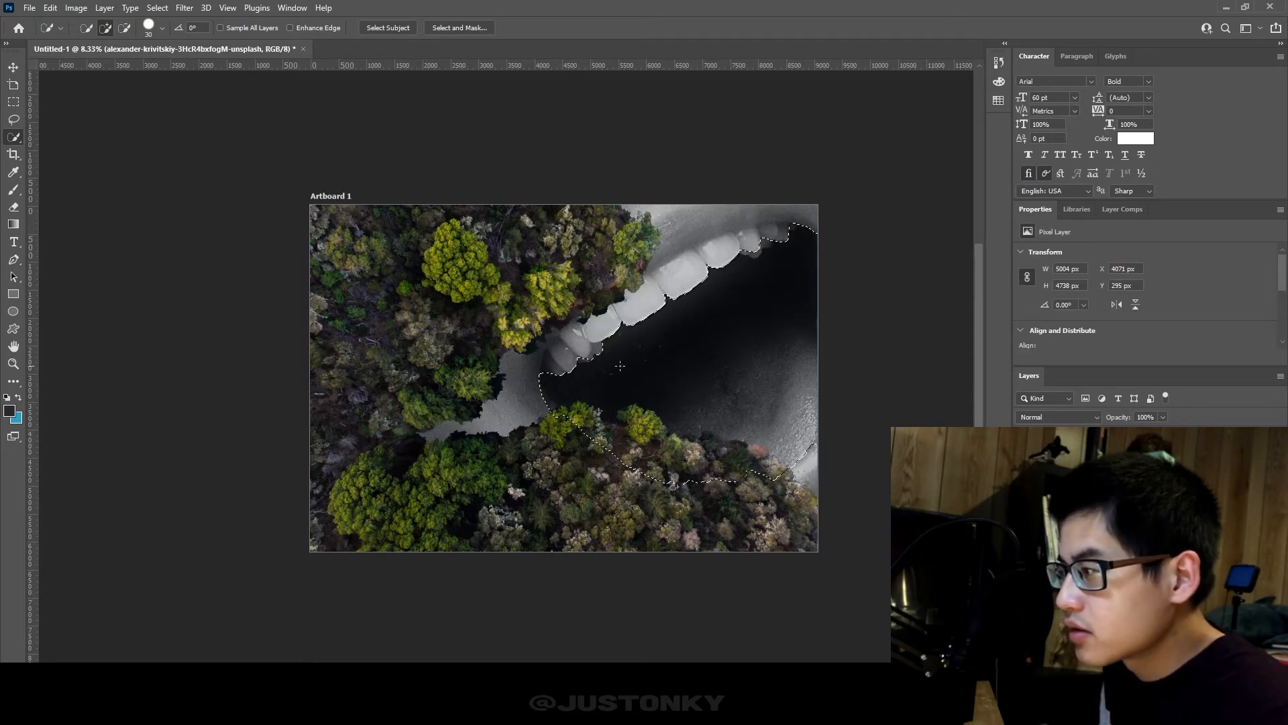
pyautogui.rightClick(643, 369)
pyautogui.click(682, 387)
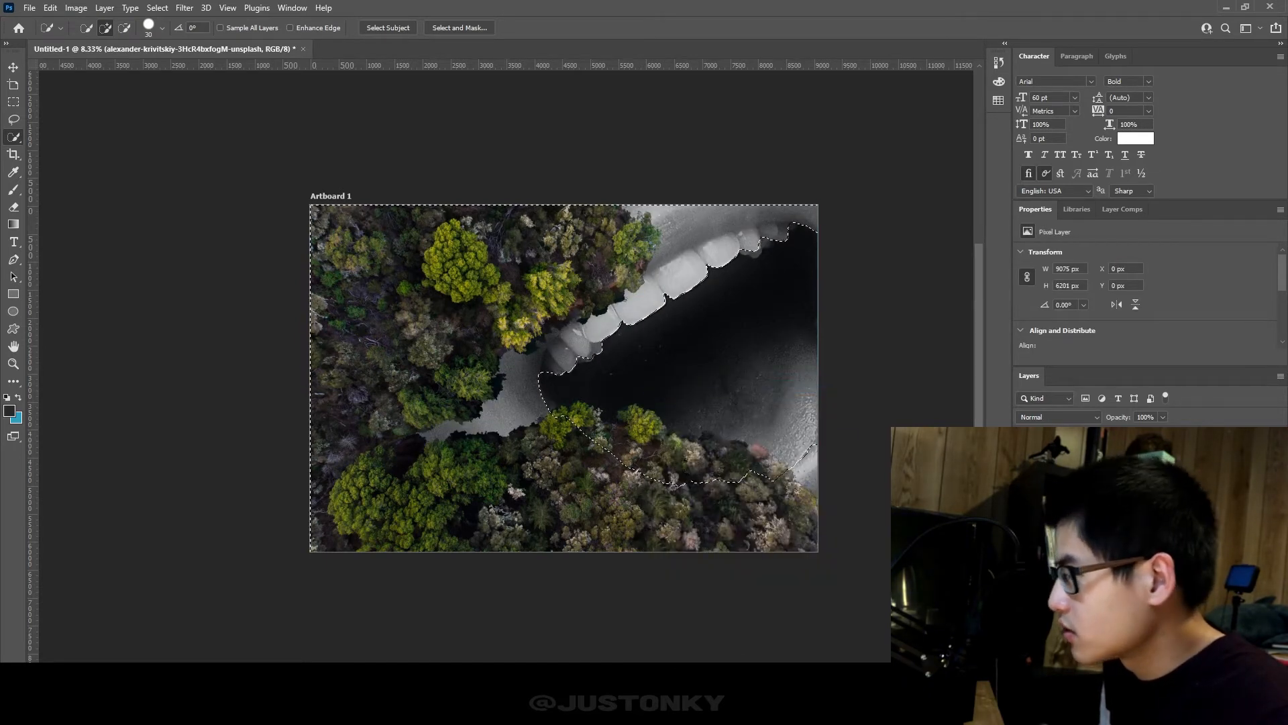
pyautogui.click(1131, 655)
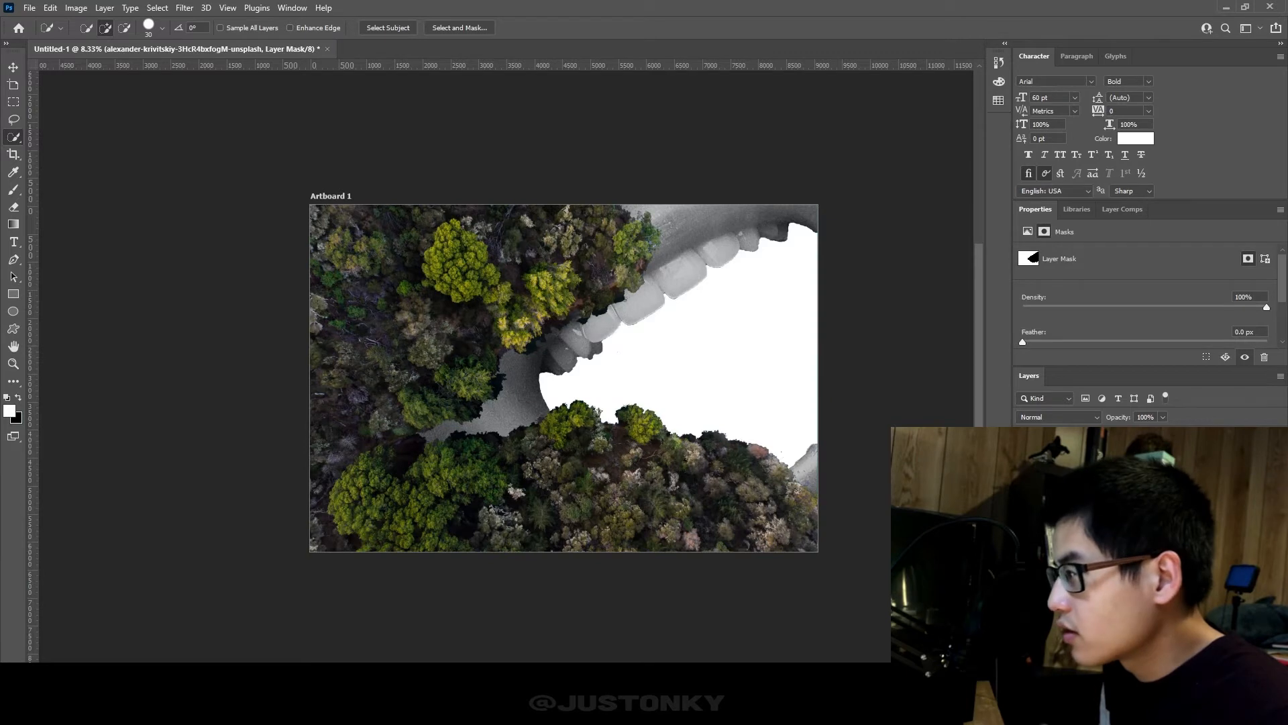
pyautogui.click(12, 101)
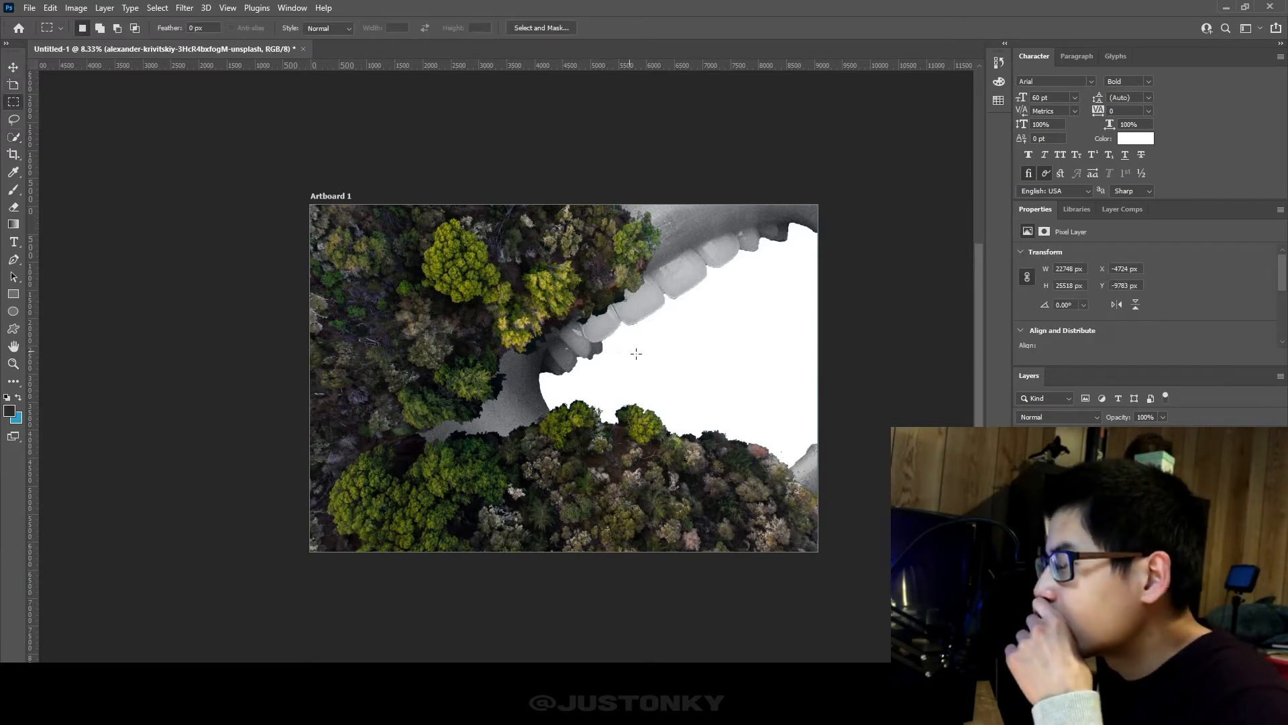
# - Place the vertical koi fish photo as a linked file and scale and position it to fill the cut-out mouth
pyautogui.click(1094, 520)
pyautogui.hotkey('alt', 'Tab')
pyautogui.click(29, 8)
pyautogui.click(61, 321)
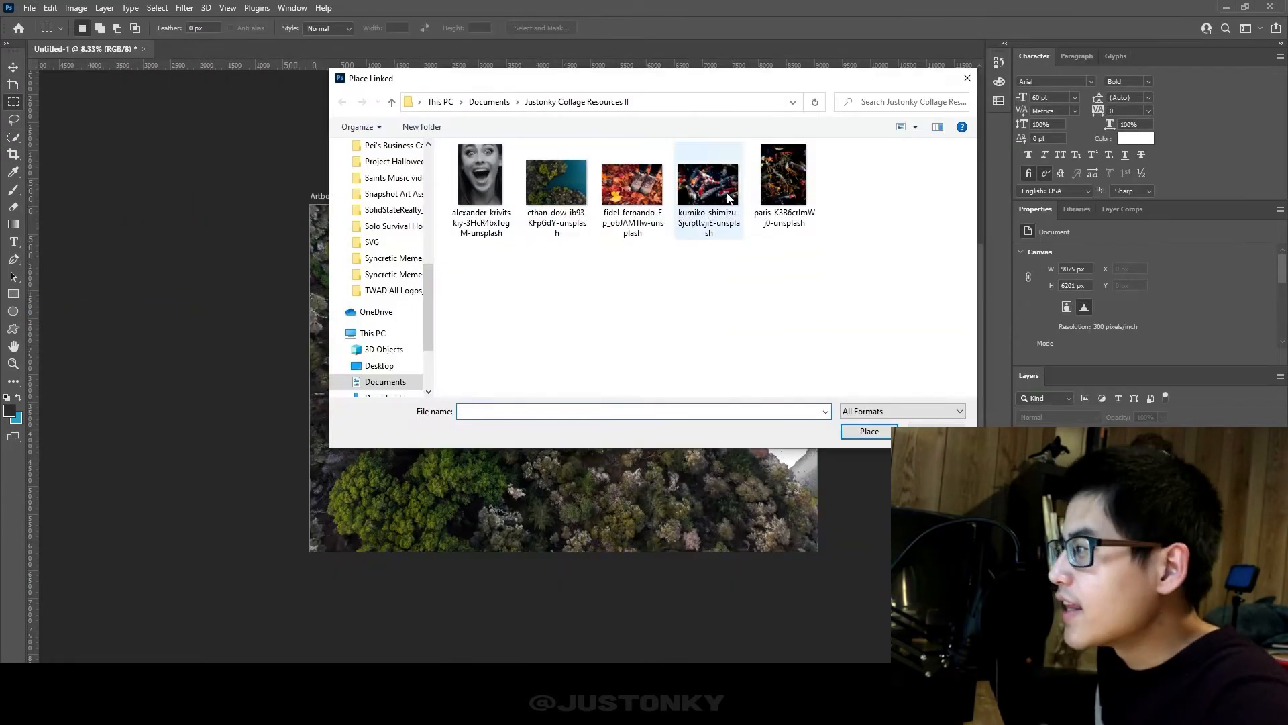
pyautogui.doubleClick(783, 175)
pyautogui.moveTo(564, 383); pyautogui.dragTo(682, 383)
pyautogui.moveTo(884, 646); pyautogui.dragTo(903, 137)
pyautogui.moveTo(609, 497); pyautogui.dragTo(524, 542)
pyautogui.press('Return')
pyautogui.press('v')
pyautogui.hotkey('ctrl', 'alt', 'g')
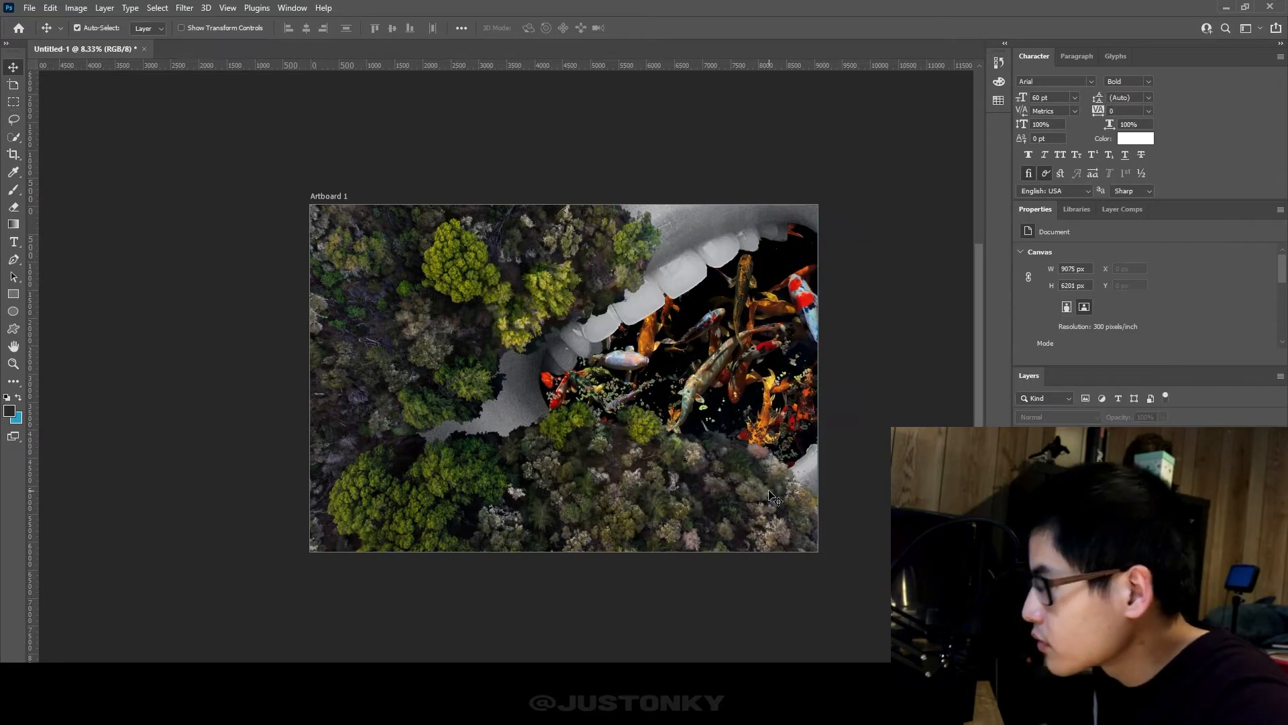
# - Place the photo of boots on autumn leaves and position it over the forest's upper-left corner
pyautogui.moveTo(931, 13); pyautogui.dragTo(931, 18)
pyautogui.hotkey('alt', 'Tab')
pyautogui.moveTo(1102, 44); pyautogui.dragTo(552, 37)
pyautogui.moveTo(909, 14); pyautogui.dragTo(915, 14)
pyautogui.click(438, 248)
pyautogui.moveTo(536, 376); pyautogui.dragTo(473, 289)
pyautogui.press('Return')
# - Try to cut out the boots with Remove Background
pyautogui.scroll(-5, 1187, 323)
pyautogui.click(1082, 296)
pyautogui.hotkey('ctrl', 'z')
pyautogui.click(233, 12)
pyautogui.press('Escape')
# - Isolate the boots with Select Subject, refine the selection with the Lasso, invert it and delete the surrounding leaves
pyautogui.scroll(-5, 1138, 301)
pyautogui.click(1082, 316)
pyautogui.click(20, 124)
pyautogui.moveTo(363, 308)
pyautogui.mouseDown()
pyautogui.moveTo(359, 381)
pyautogui.moveTo(277, 337)
pyautogui.moveTo(322, 171)
pyautogui.moveTo(409, 222)
pyautogui.mouseUp()
pyautogui.hotkey('ctrl', 'shift', 'i')
pyautogui.press('Delete')
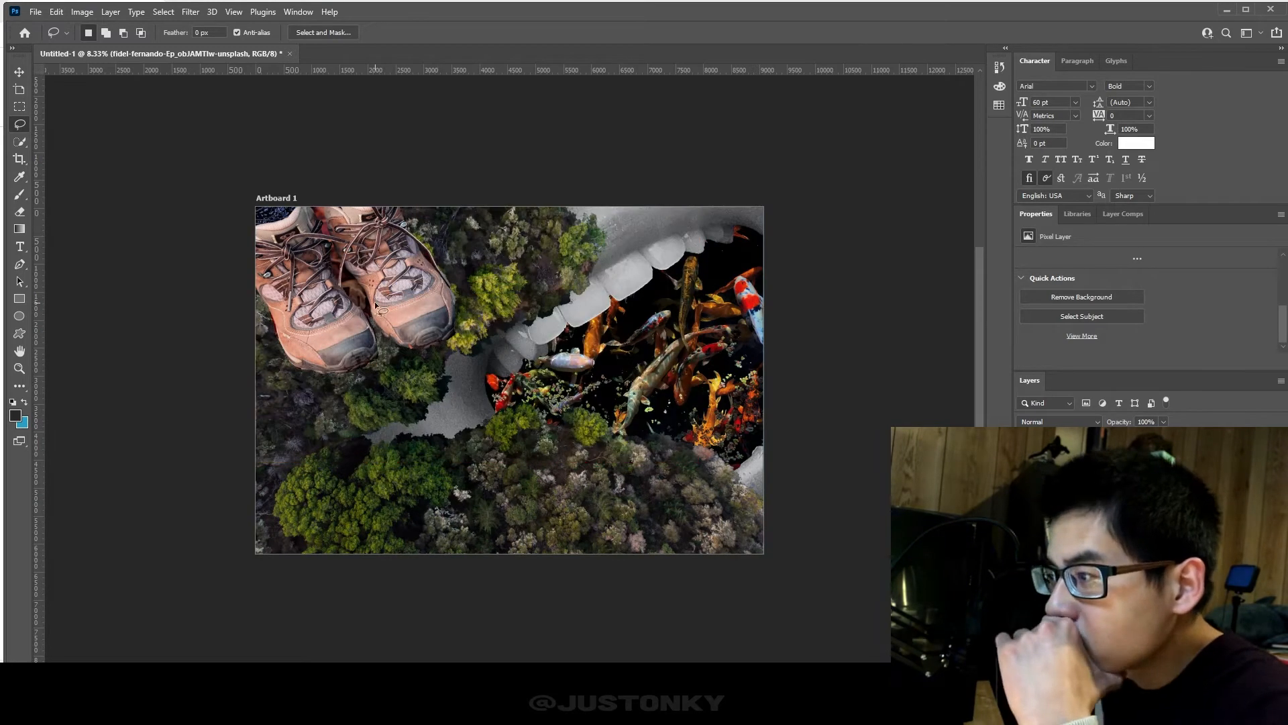
# - Clear the selection and try to select the leafy gap between the boots with the Lasso
pyautogui.hotkey('ctrl', 'shift', 'i')
pyautogui.click(1058, 421)
pyautogui.press('Escape')
pyautogui.click(19, 141)
pyautogui.rightClick(20, 142)
pyautogui.click(81, 155)
pyautogui.rightClick(355, 290)
pyautogui.click(377, 296)
pyautogui.click(20, 124)
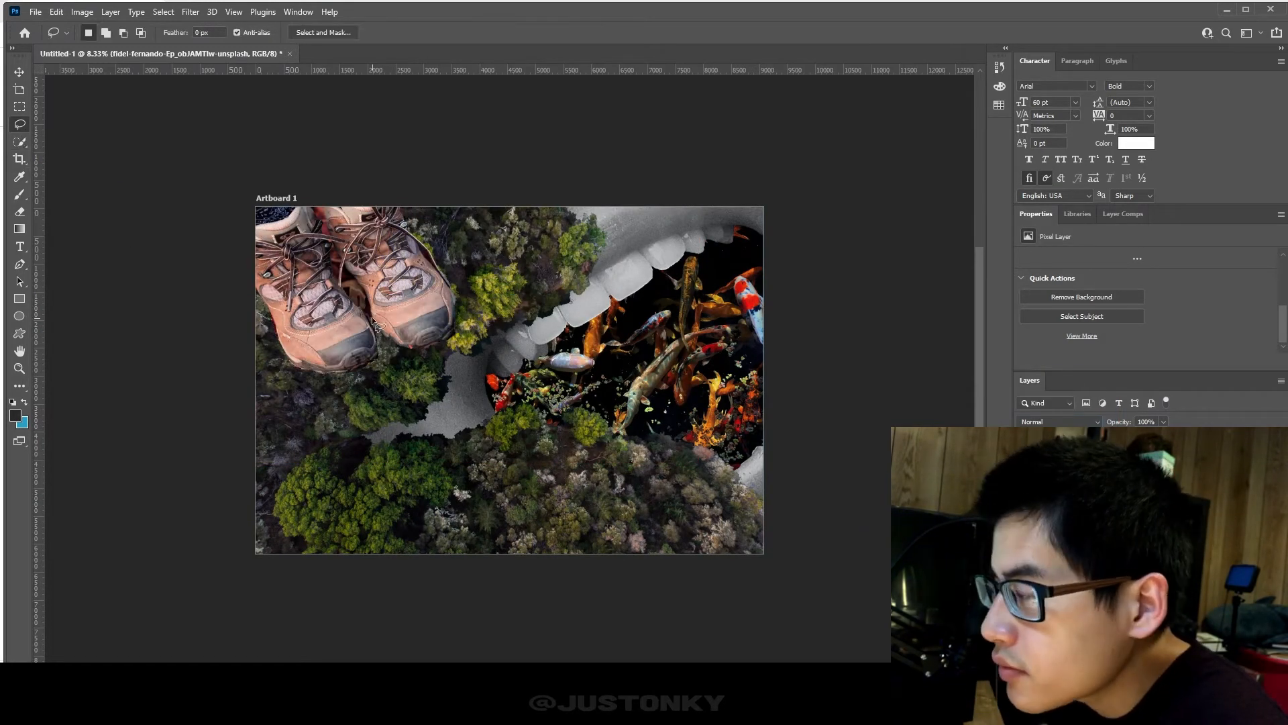
pyautogui.moveTo(346, 269); pyautogui.dragTo(373, 328)
pyautogui.rightClick(1159, 483)
pyautogui.press('Escape')
# - Try to select the leaves between the boots with the Magic Wand
pyautogui.rightClick(19, 142)
pyautogui.click(81, 167)
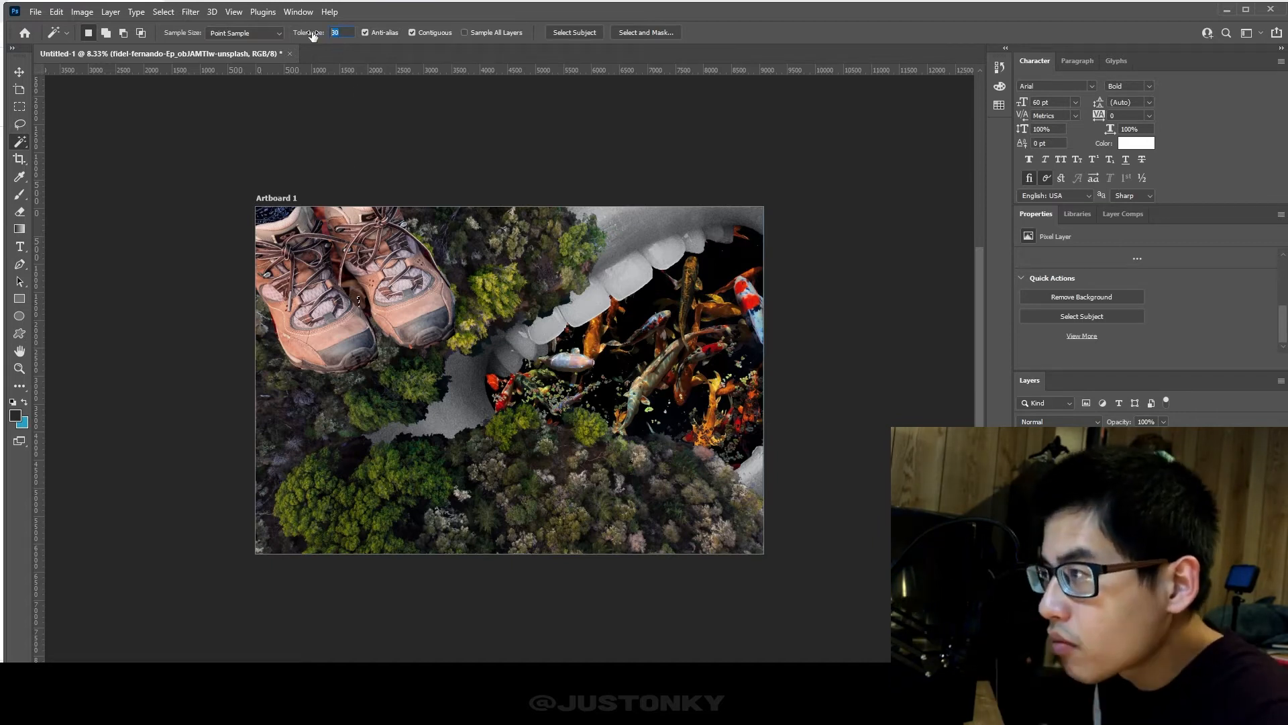
pyautogui.click(357, 294)
pyautogui.rightClick(358, 294)
pyautogui.click(431, 462)
pyautogui.click(358, 298)
pyautogui.rightClick(358, 298)
pyautogui.click(396, 465)
# - Add a layer mask to the boots layer
pyautogui.click(20, 124)
pyautogui.hotkey('ctrl', '+')
pyautogui.scroll(1, 371, 324)
pyautogui.click(1134, 715)
# - Trace the leafy gap between the boots with the Pen tool and turn the path into a selection
pyautogui.click(19, 142)
pyautogui.rightClick(20, 142)
pyautogui.click(19, 264)
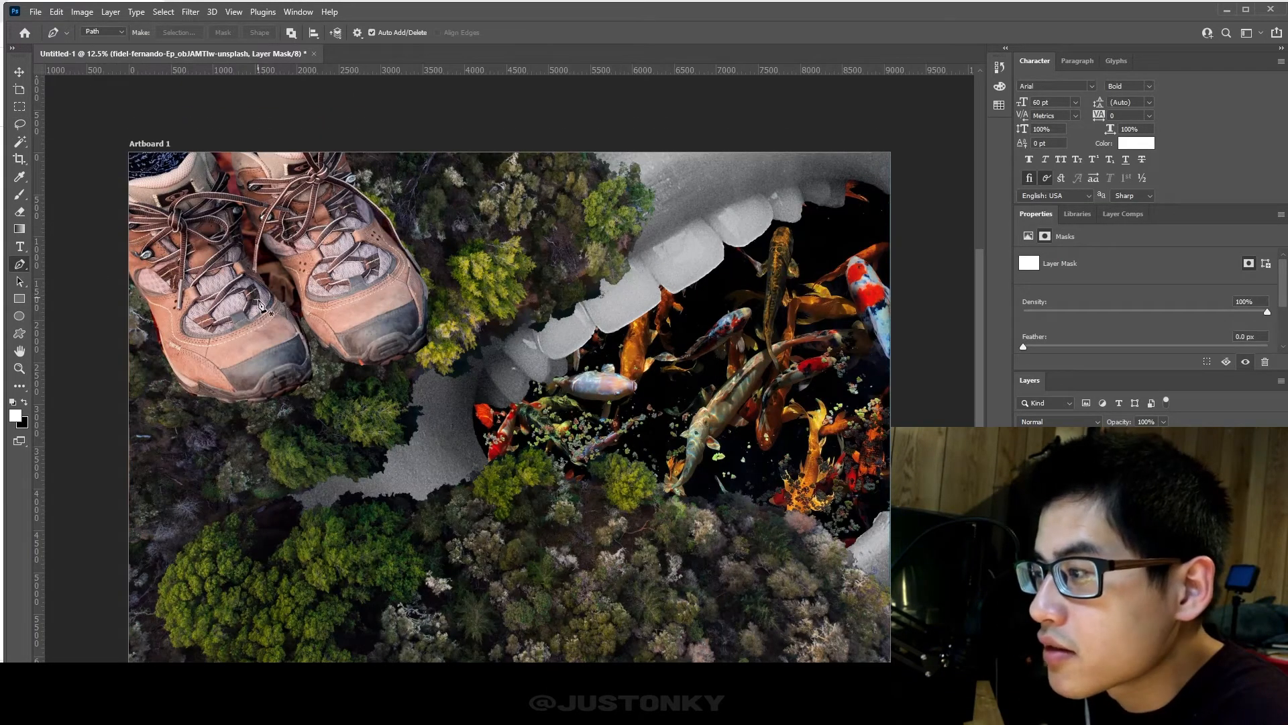
pyautogui.click(303, 317)
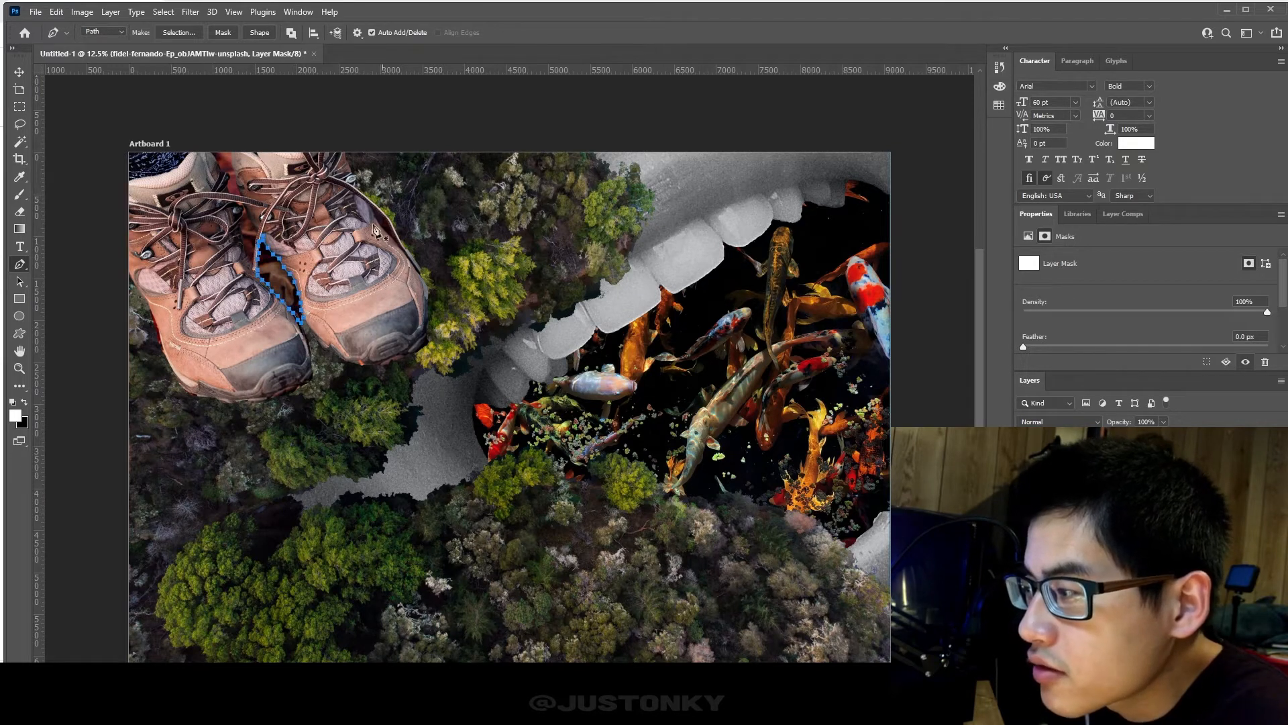
pyautogui.rightClick(285, 279)
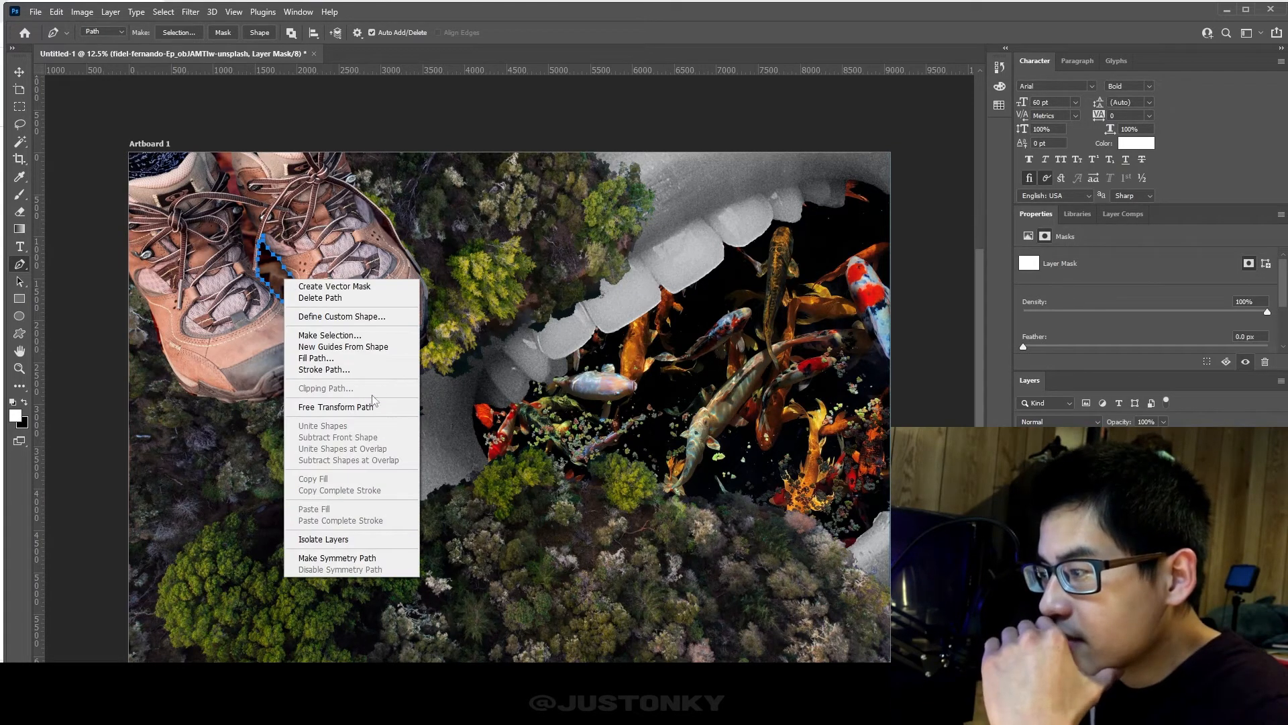
pyautogui.click(373, 335)
pyautogui.click(701, 192)
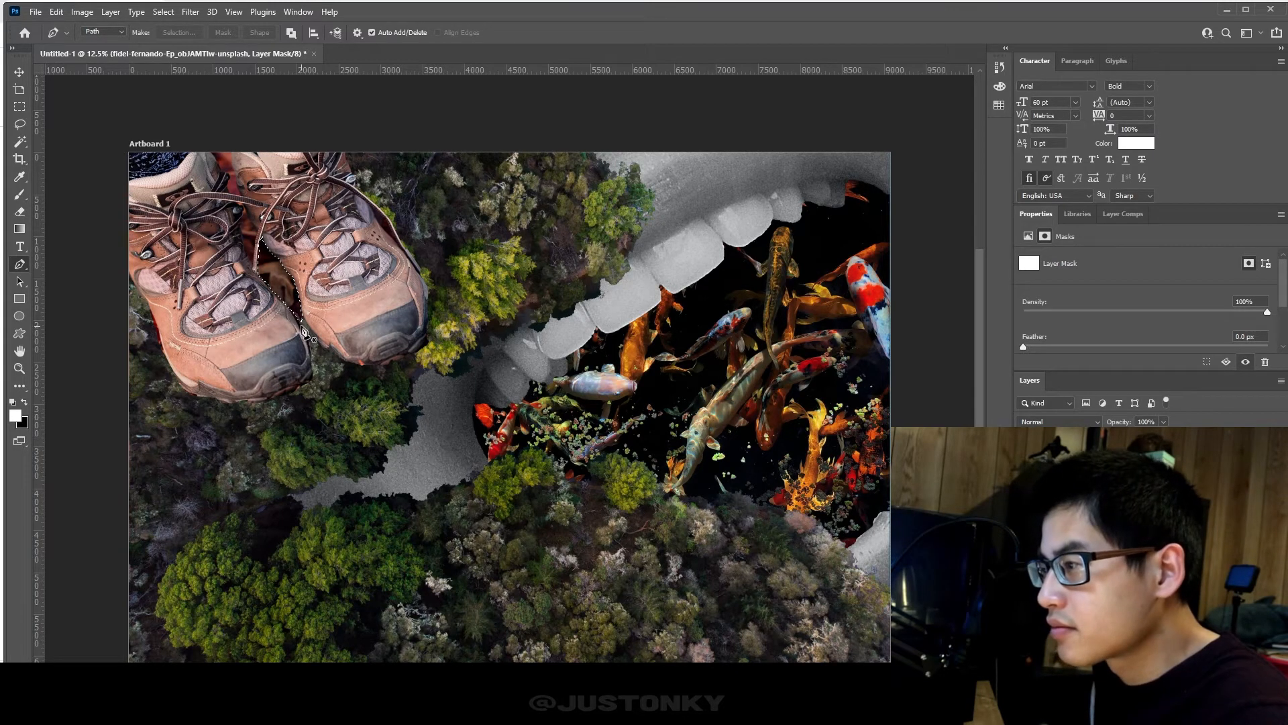
# - Trace the narrow strip beside the hanging lace between the boots, convert it to a selection with 0 px feather and delete it
pyautogui.hotkey('ctrl', '+')
pyautogui.scroll(1, 156, 228)
pyautogui.click(149, 186)
pyautogui.click(144, 175)
pyautogui.click(171, 216)
pyautogui.hotkey('ctrl', 'Return')
pyautogui.click(212, 270)
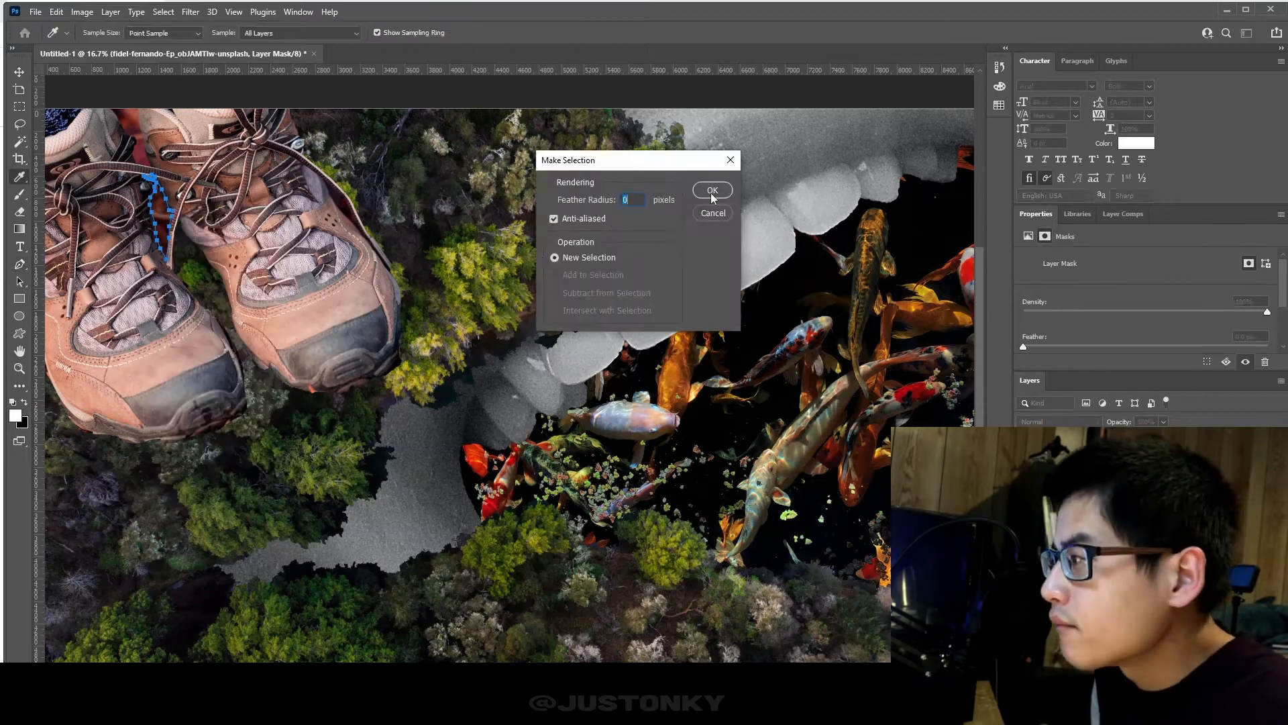
pyautogui.click(714, 190)
pyautogui.press('Delete')
pyautogui.press('m')
pyautogui.rightClick(177, 217)
pyautogui.click(202, 226)
# - Trace the small remaining patch higher up between the boots with the Pen tool, select it and delete it
pyautogui.press('p')
pyautogui.click(134, 147)
pyautogui.rightClick(141, 149)
pyautogui.click(176, 210)
pyautogui.click(713, 190)
pyautogui.press('Delete')
pyautogui.press('m')
# - Trace the background fringe along the left boot's outer edge with the Pen tool, select it, delete it and deselect
pyautogui.press('p')
pyautogui.scroll(-1, 281, 336)
pyautogui.scroll(1, 278, 372)
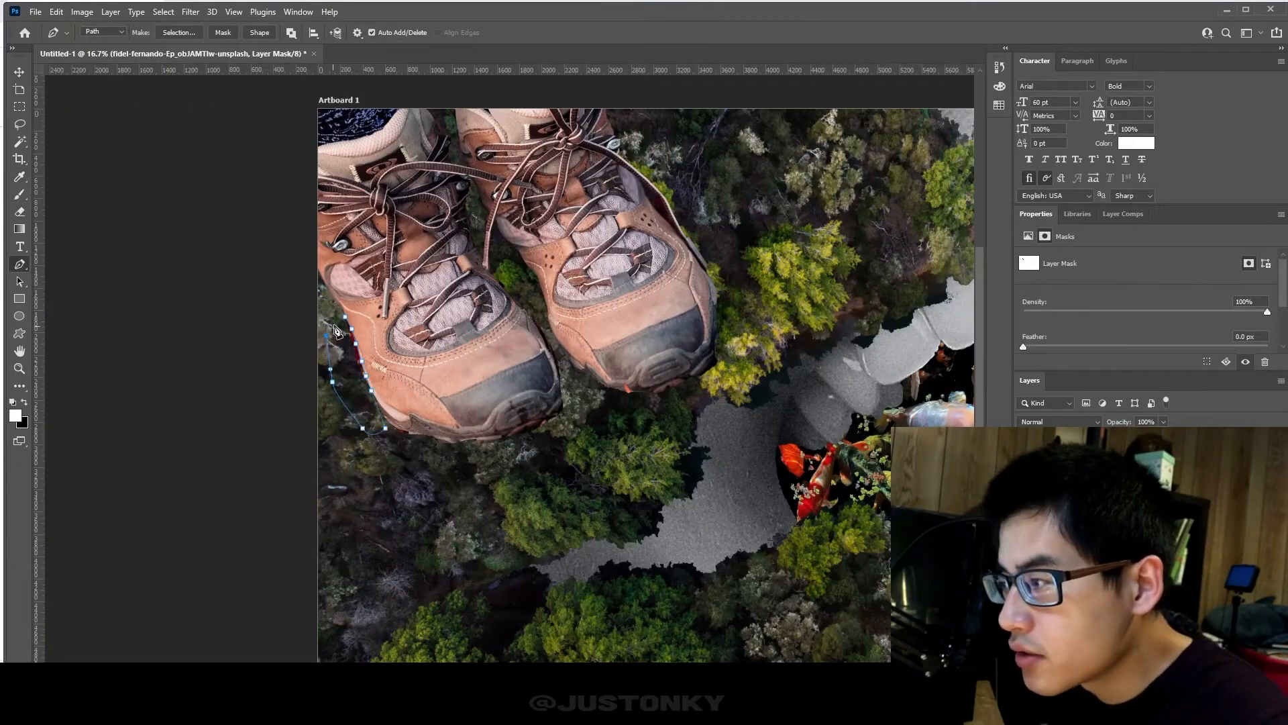
pyautogui.rightClick(332, 363)
pyautogui.click(371, 422)
pyautogui.click(713, 189)
pyautogui.press('Delete')
pyautogui.press('m')
pyautogui.rightClick(396, 391)
pyautogui.click(421, 399)
pyautogui.press('p')
# - Lasso the leftover leaves beneath the left boot's toe and delete them
pyautogui.press('l')
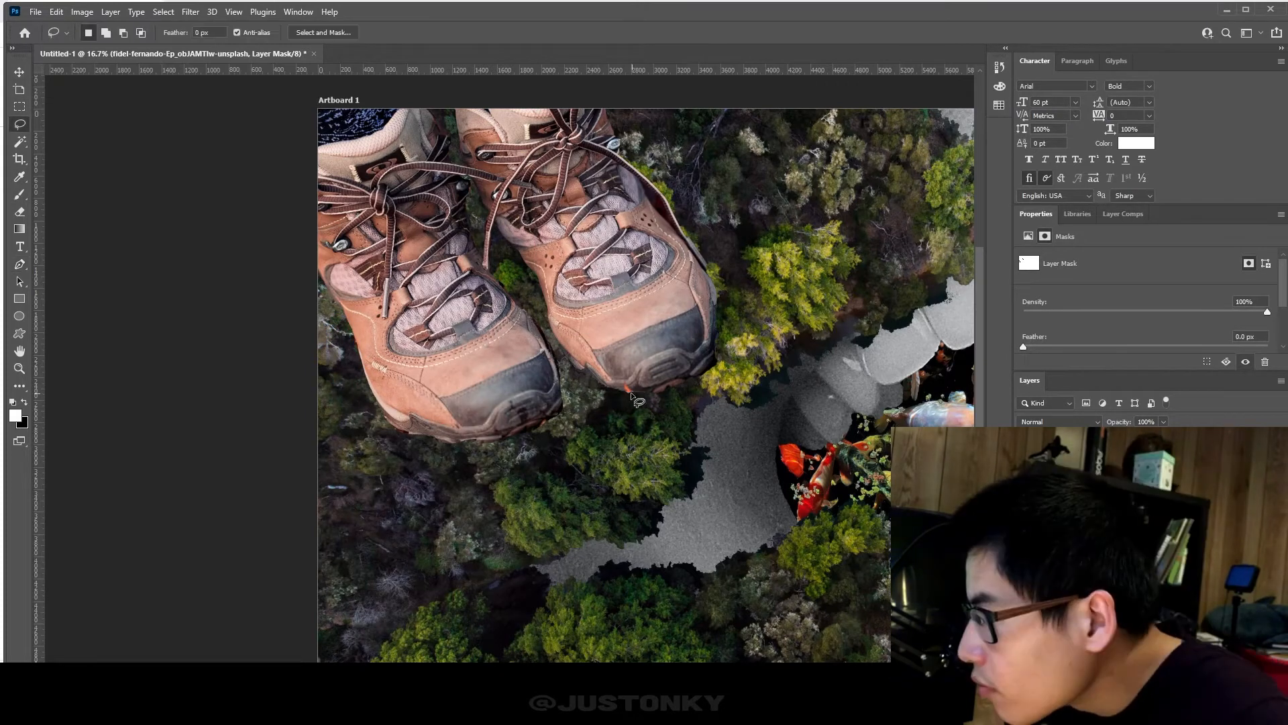
pyautogui.moveTo(456, 445); pyautogui.dragTo(383, 416)
pyautogui.press('Delete')
pyautogui.rightClick(481, 445)
pyautogui.click(545, 197)
# - Free-transform the boots to a slightly smaller size in the artboard's upper-left corner
pyautogui.hotkey('ctrl', '-')
pyautogui.hotkey('ctrl', '-')
pyautogui.click(19, 107)
pyautogui.hotkey('ctrl', 't')
pyautogui.moveTo(811, 460); pyautogui.dragTo(727, 437)
pyautogui.moveTo(510, 349); pyautogui.dragTo(507, 355)
pyautogui.click(671, 32)
# - Lasso the stray remnants along the left boot's lower outer edge, delete them and deselect
pyautogui.press('l')
pyautogui.moveTo(440, 470); pyautogui.dragTo(396, 403)
pyautogui.press('Delete')
pyautogui.rightClick(429, 430)
pyautogui.click(461, 437)
pyautogui.hotkey('ctrl', '2')
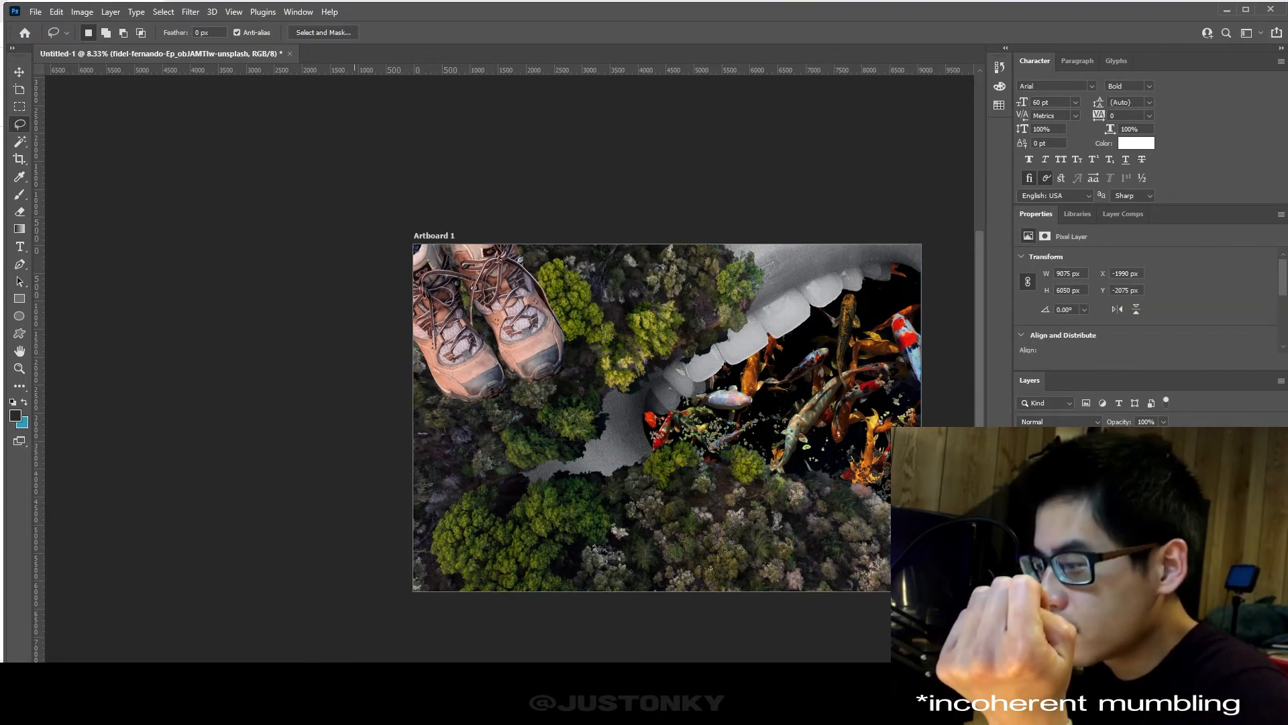
# - Switch to Unsplash in Chrome, search for "paper texture" and browse the results
pyautogui.moveTo(477, 713)
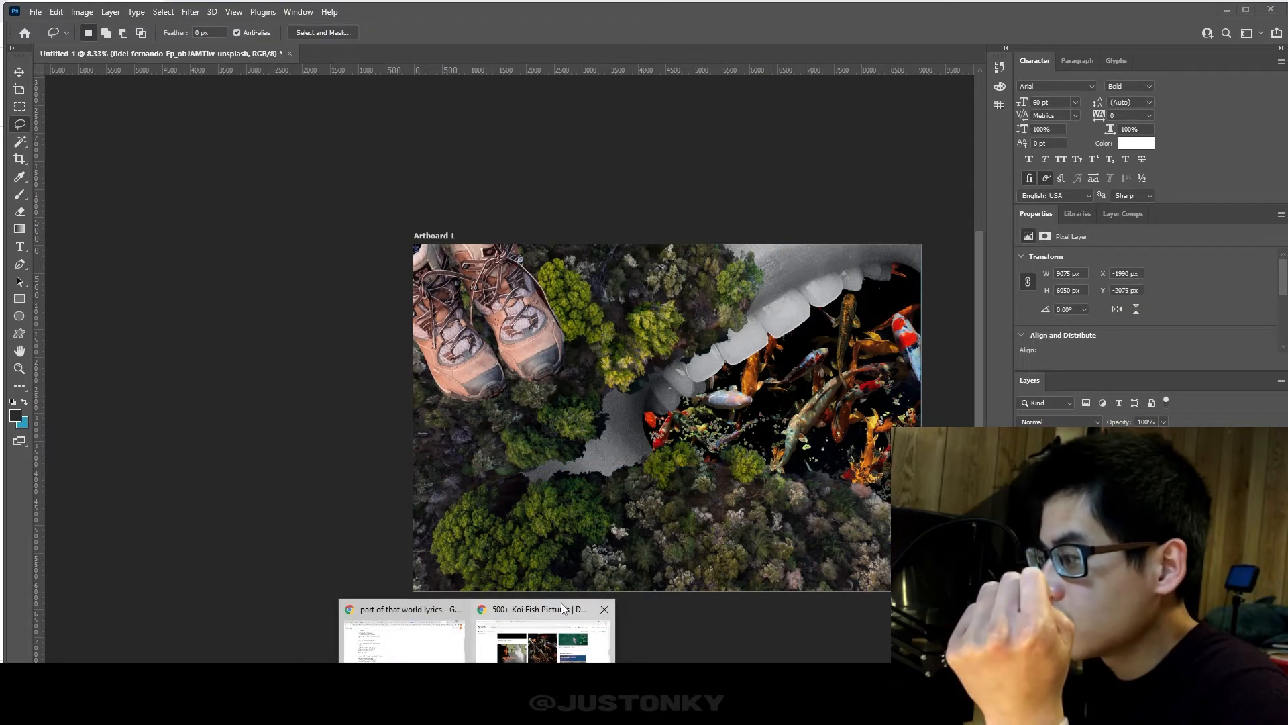
pyautogui.click(517, 613)
pyautogui.scroll(3, 323, 94)
pyautogui.click(288, 70)
pyautogui.write('paper tex')
pyautogui.press('Return')
pyautogui.scroll(-10, 483, 263)
pyautogui.scroll(-10, 935, 405)
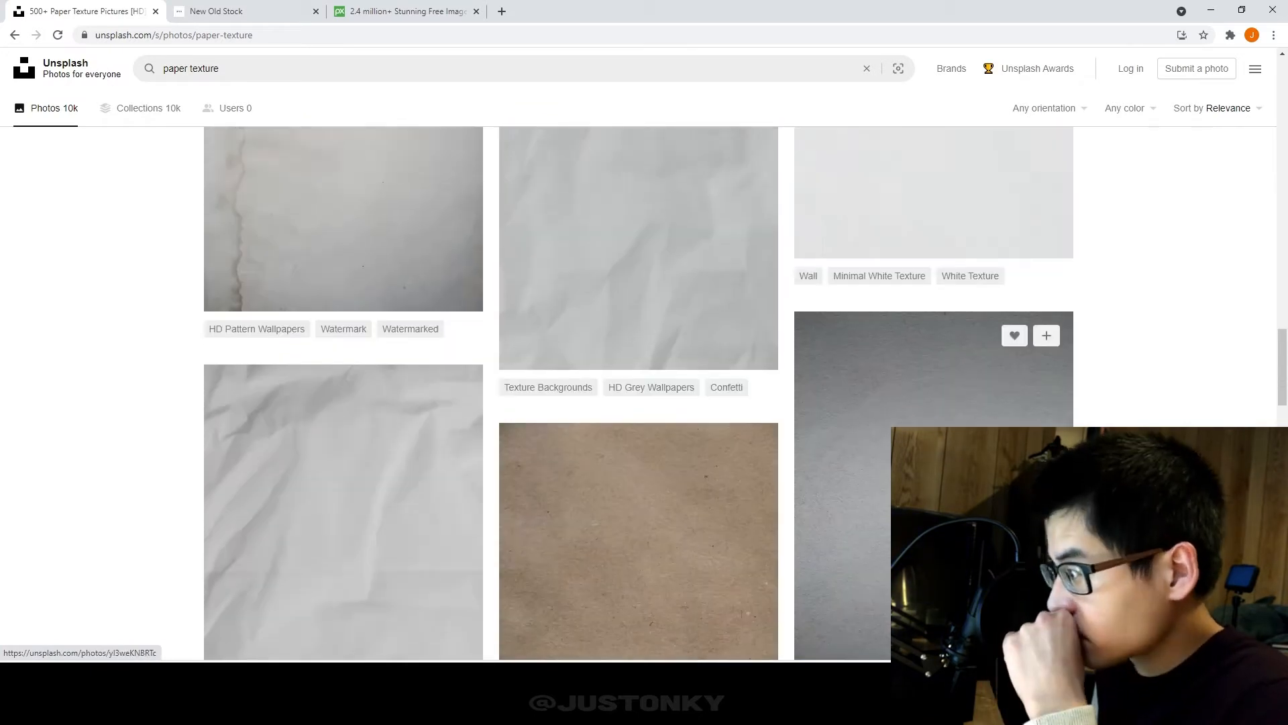
# - Search Unsplash for "photograph", "texture" and "over exposed" and look through the results for an overlay image
pyautogui.moveTo(228, 69); pyautogui.dragTo(147, 63)
pyautogui.write('photograph')
pyautogui.press('Return')
pyautogui.scroll(-10, 619, 507)
pyautogui.click(268, 68)
pyautogui.write('texture')
pyautogui.press('Return')
pyautogui.scroll(-10, 760, 324)
pyautogui.write('over exposed')
pyautogui.press('Return')
pyautogui.moveTo(228, 69); pyautogui.dragTo(151, 67)
pyautogui.scroll(-10, 218, 296)
# - Search Unsplash for "scratched photo", "scratchy film", "distress" and "scratchy texture" and look through the results
pyautogui.write('scratched photo')
pyautogui.press('Return')
pyautogui.scroll(-10, 264, 439)
pyautogui.write('scratchy film')
pyautogui.press('Return')
pyautogui.scroll(-10, 269, 302)
pyautogui.write('distress')
pyautogui.press('Return')
pyautogui.scroll(-10, 400, 374)
pyautogui.write('scratchy texture')
pyautogui.press('Return')
pyautogui.scroll(-10, 793, 388)
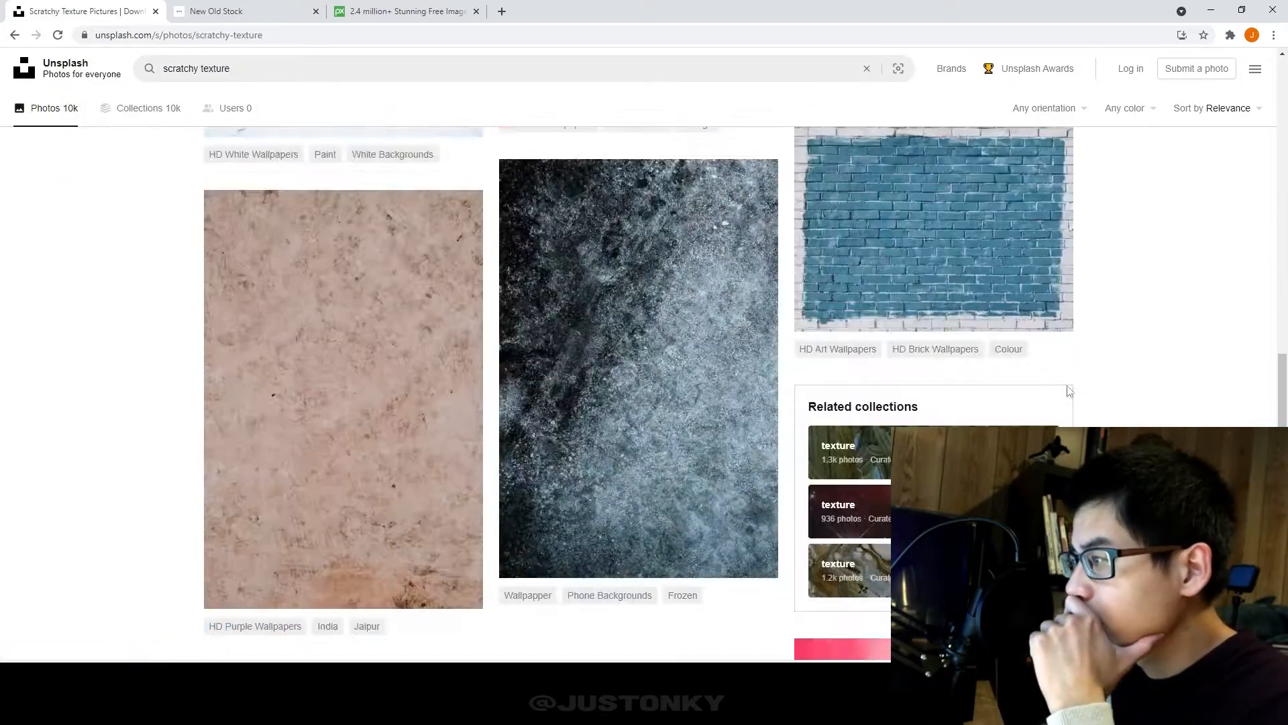
# - Search Unsplash for "torn paper" and download a photo from the results
pyautogui.moveTo(305, 69); pyautogui.dragTo(151, 68)
pyautogui.write('torn paper')
pyautogui.press('Return')
pyautogui.scroll(-10, 935, 405)
pyautogui.scroll(-10, 1105, 400)
pyautogui.click(670, 268)
pyautogui.scroll(-2, 669, 302)
pyautogui.moveTo(496, 358); pyautogui.dragTo(348, 292)
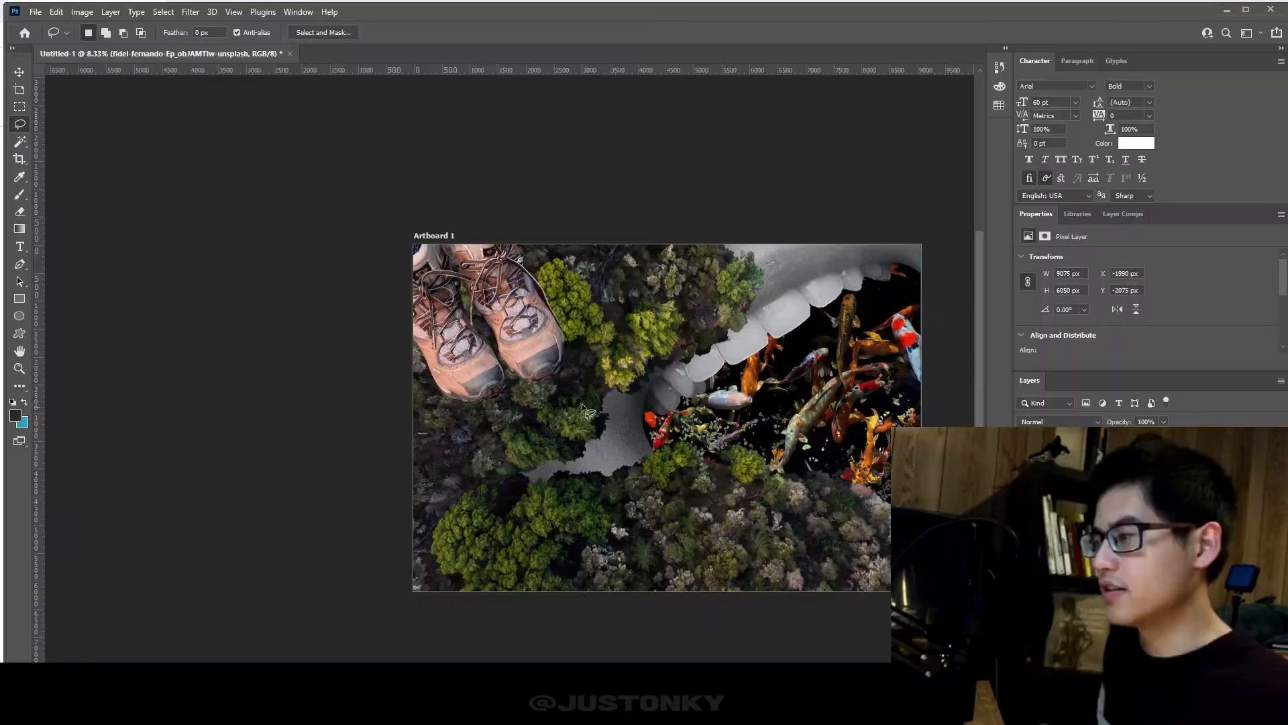
# - Place the gray paper texture as a linked image, rotated about -90° to cover the artboard, and blend it with Multiply
pyautogui.click(35, 12)
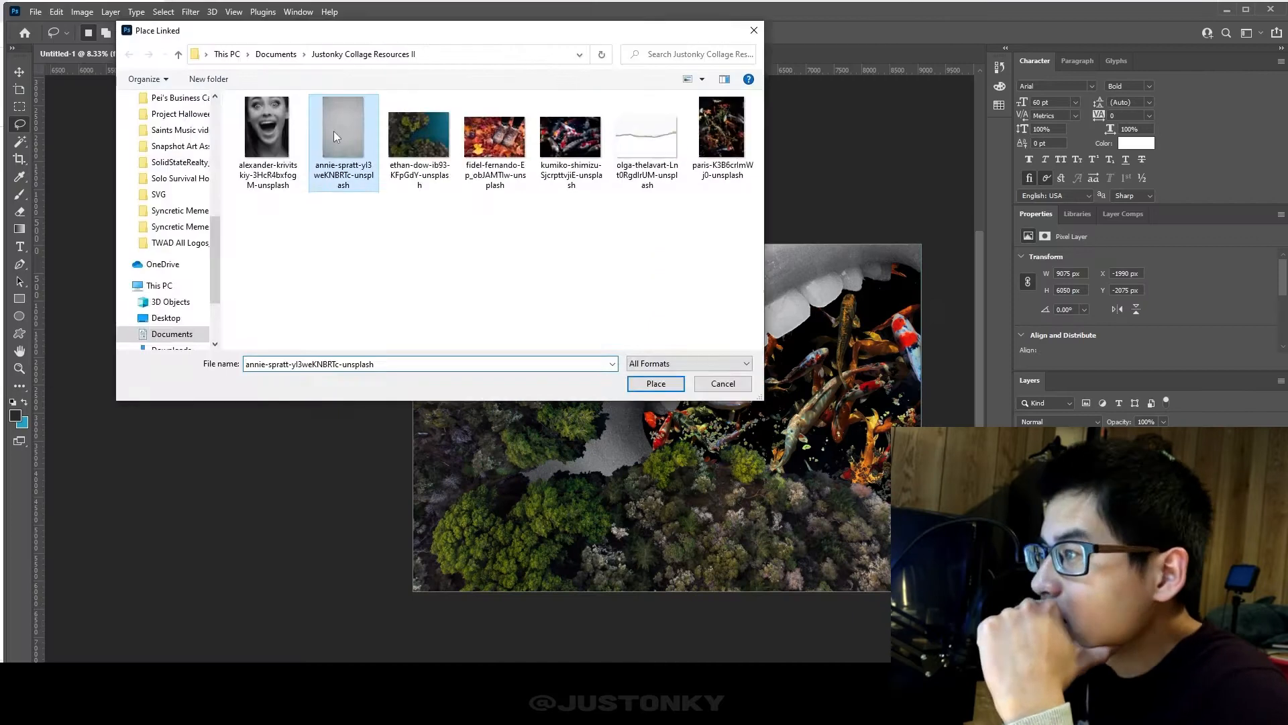
pyautogui.doubleClick(360, 131)
pyautogui.moveTo(791, 235); pyautogui.dragTo(485, 294)
pyautogui.moveTo(493, 301); pyautogui.dragTo(388, 232)
pyautogui.moveTo(839, 533); pyautogui.dragTo(935, 593)
pyautogui.click(671, 33)
pyautogui.click(1060, 421)
pyautogui.click(1046, 469)
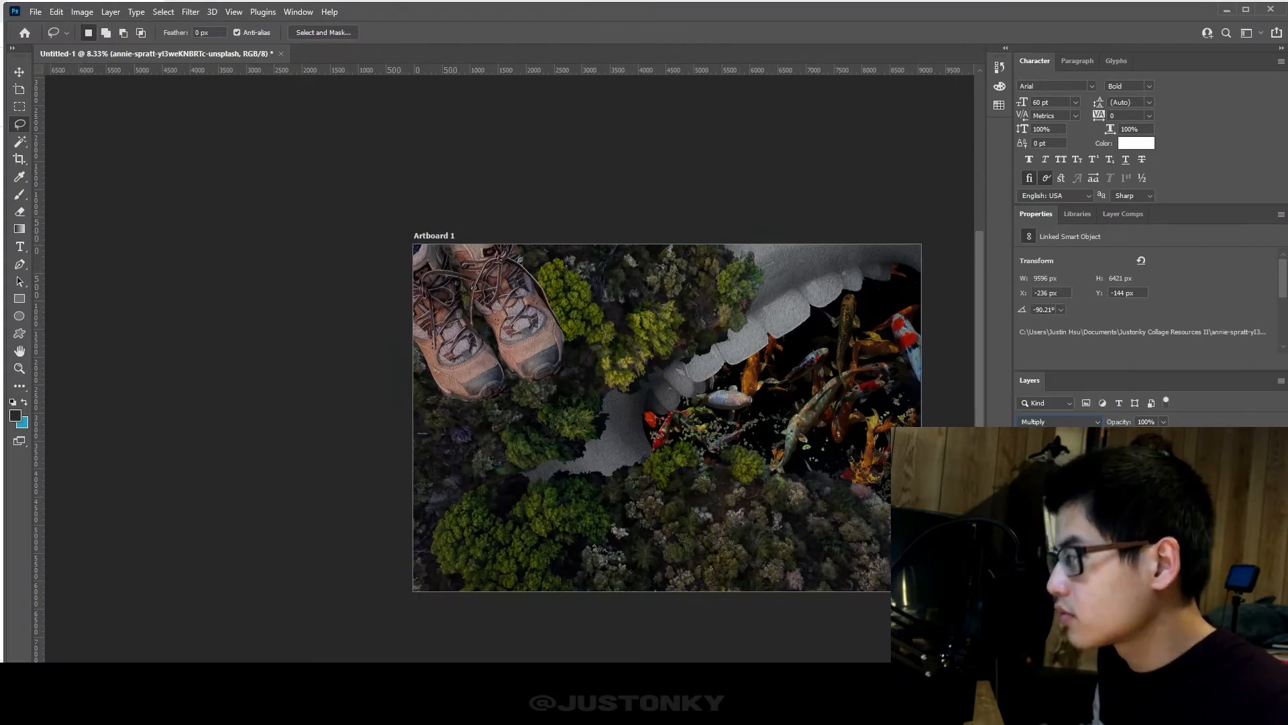
# - Place the torn paper photo as a linked image over the collage, rotated about -35° and scaled to about 82%
pyautogui.click(35, 12)
pyautogui.click(63, 329)
pyautogui.click(651, 145)
pyautogui.click(657, 383)
pyautogui.click(671, 33)
# - Set the torn paper layer's blend mode to Linear Burn so only its dark tear shows over the forest
pyautogui.click(1060, 421)
pyautogui.click(1040, 437)
pyautogui.hotkey('ctrl', 't')
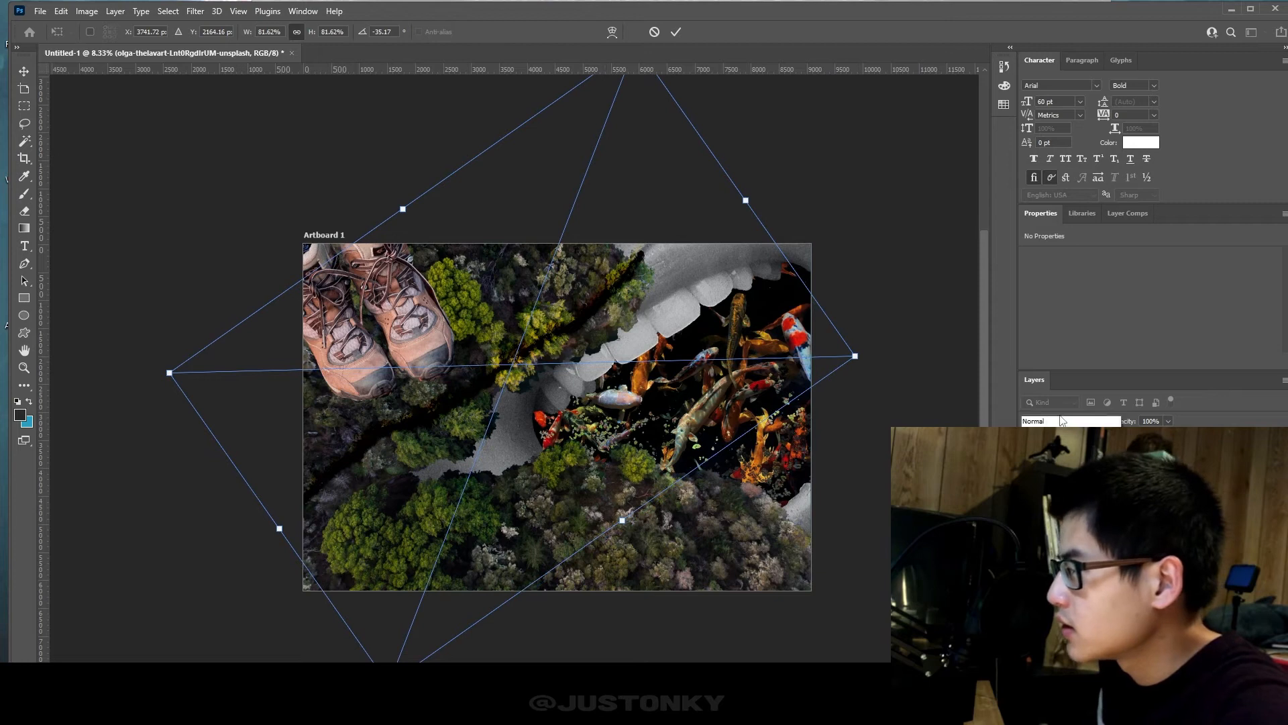
pyautogui.click(1062, 420)
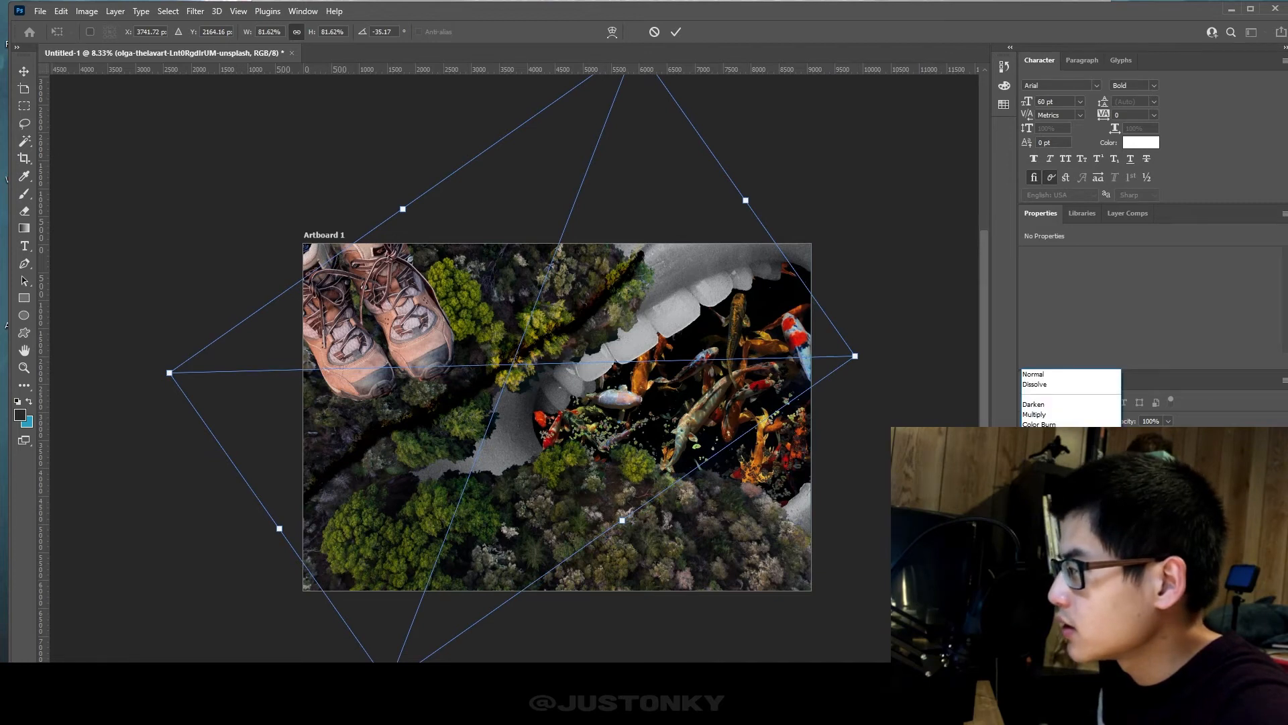
pyautogui.click(676, 33)
pyautogui.click(676, 32)
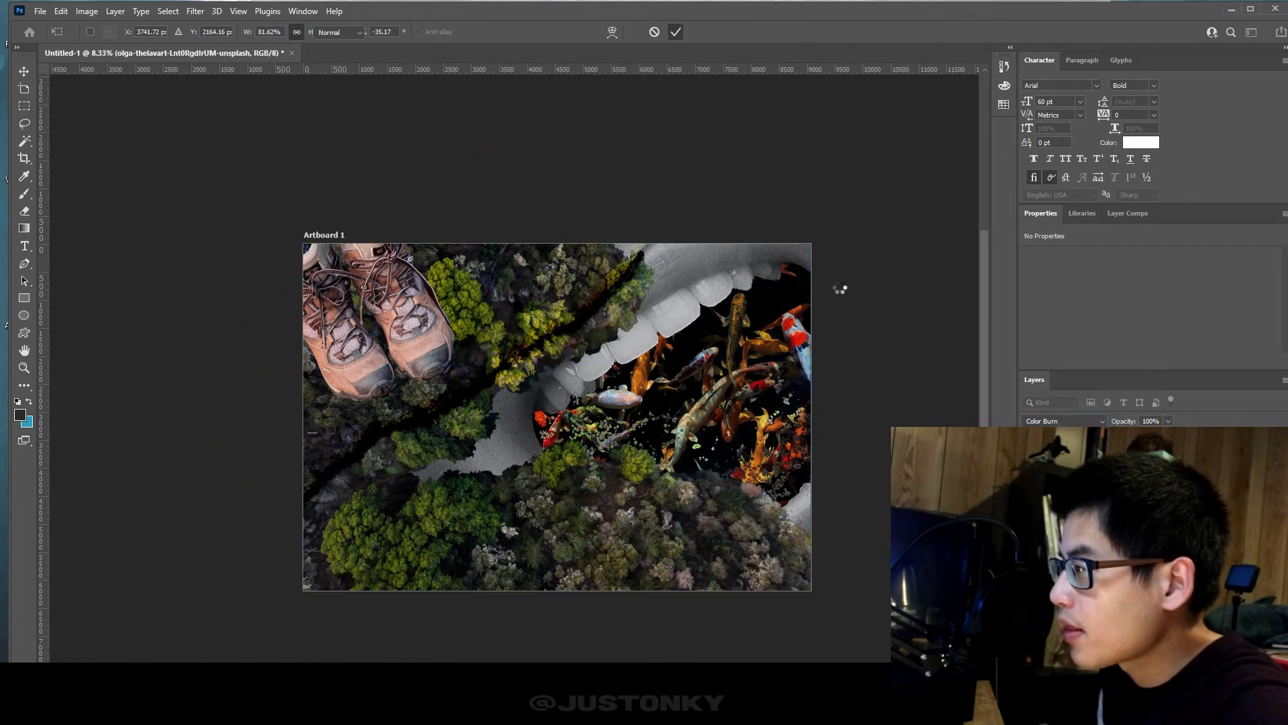
pyautogui.press('m')
pyautogui.click(1062, 420)
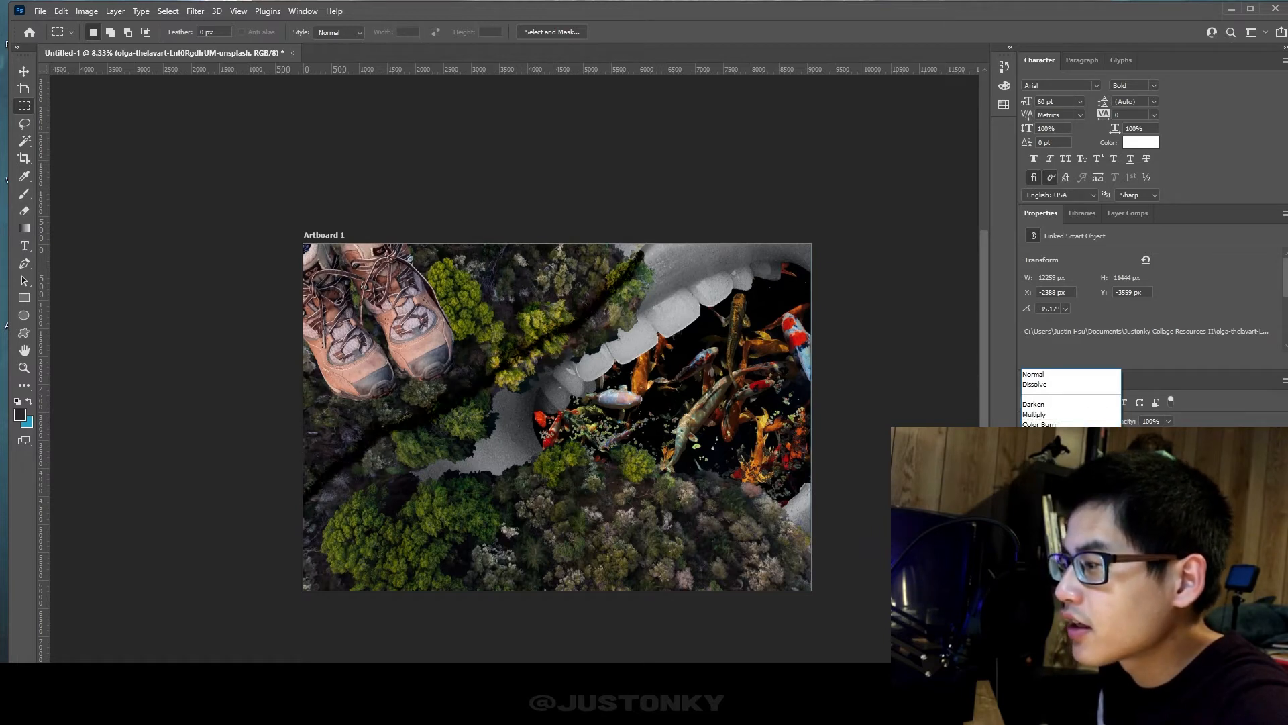
pyautogui.click(1040, 434)
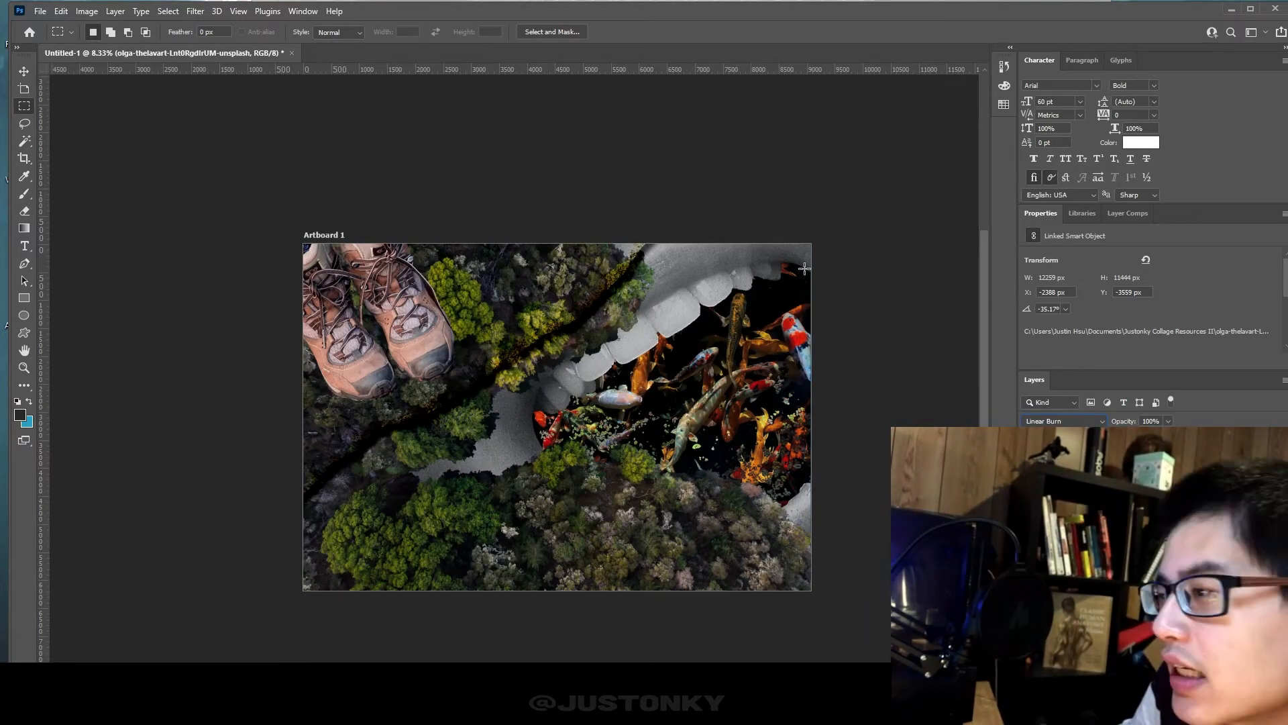
# - Set the black-and-white mouth layer's blend mode to Color Burn and its opacity to 50%
pyautogui.click(1100, 523)
pyautogui.click(1101, 577)
pyautogui.click(1101, 523)
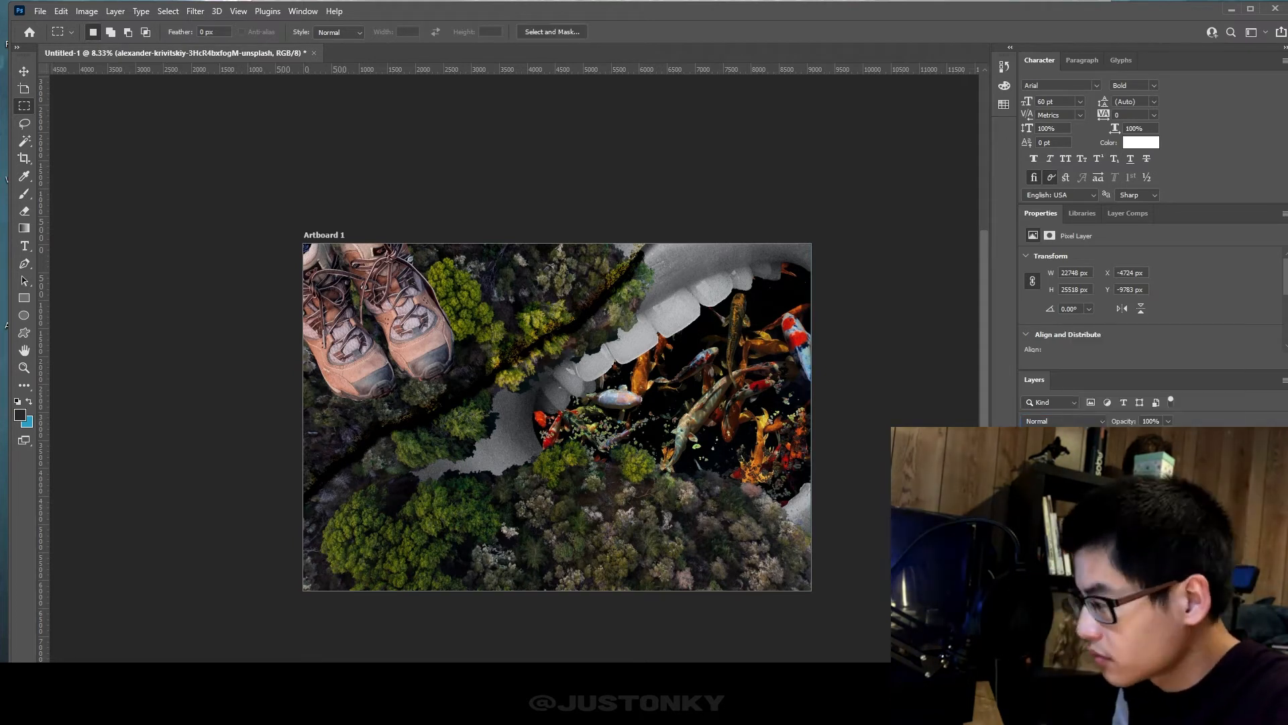
pyautogui.click(1064, 421)
pyautogui.click(1040, 595)
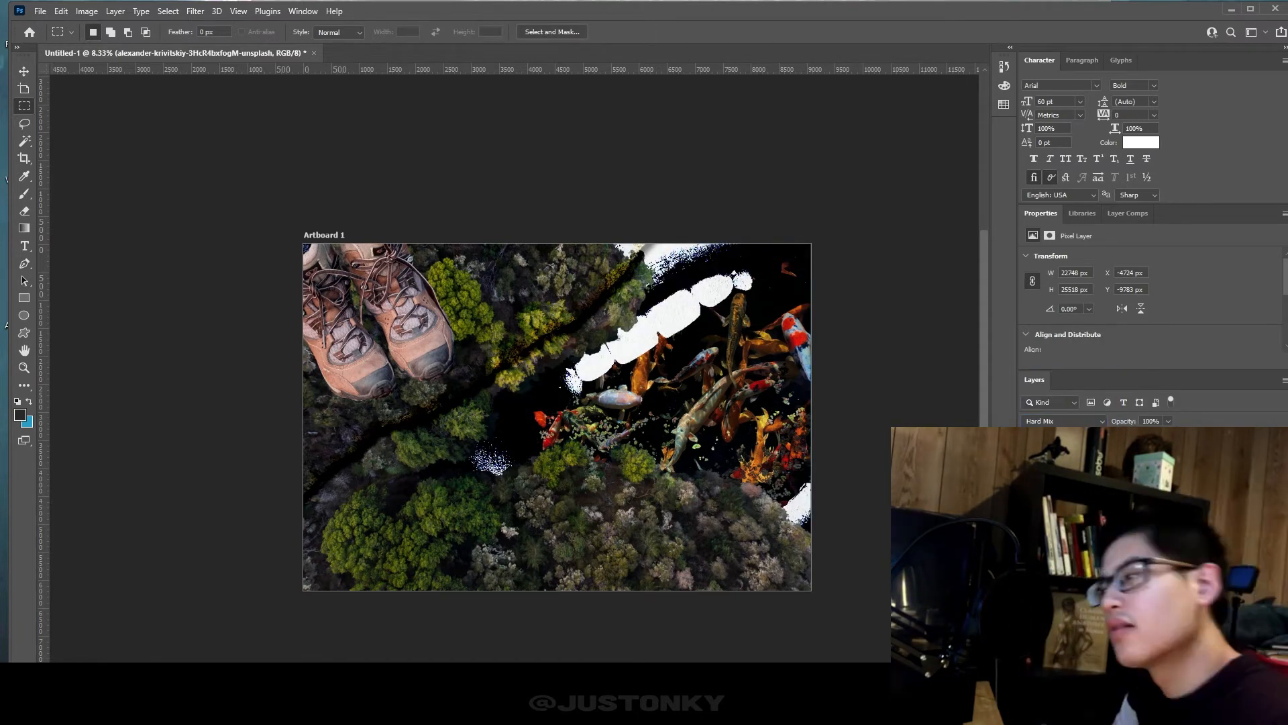
pyautogui.click(1064, 422)
pyautogui.click(1064, 426)
pyautogui.press('5')
pyautogui.scroll(1, 789, 296)
pyautogui.scroll(-7, 788, 296)
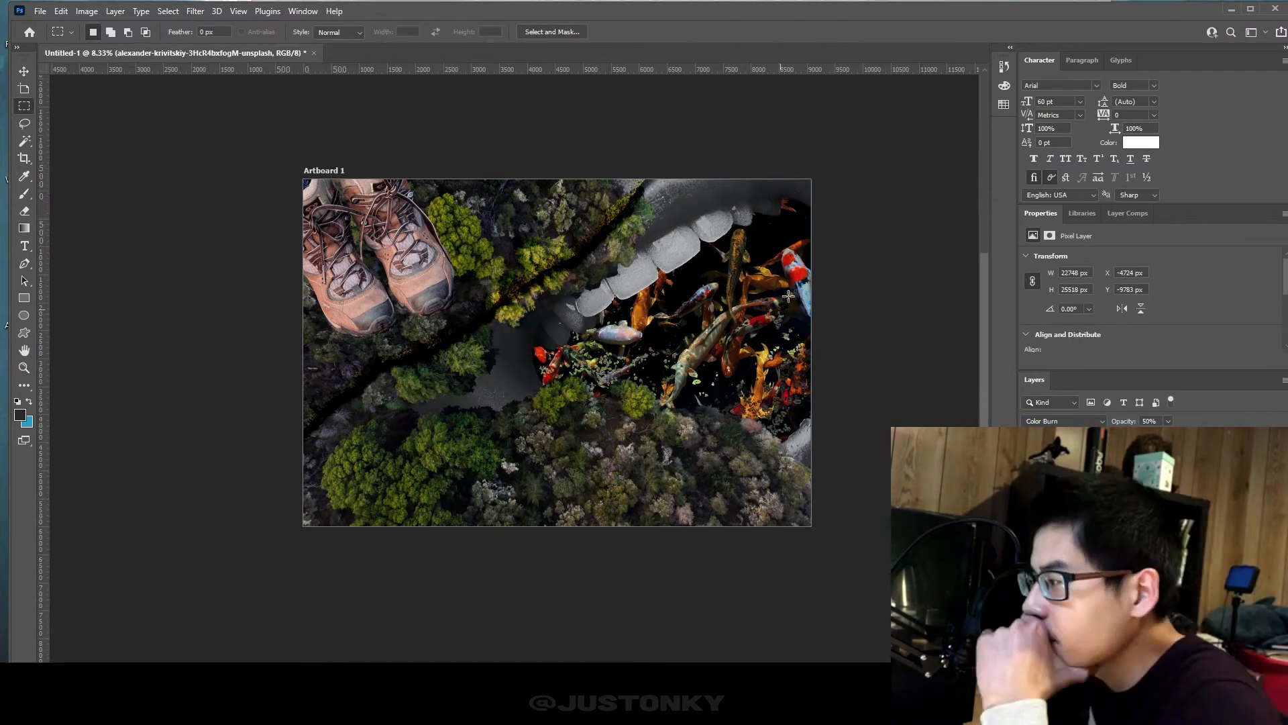
pyautogui.scroll(1, 788, 296)
# - Duplicate the torn paper layer to add a second tear across the lower forest, scaling the upper tear to about 96%
pyautogui.click(1100, 537)
pyautogui.click(1100, 556)
pyautogui.rightClick(1080, 556)
pyautogui.hotkey('ctrl', 'j')
pyautogui.hotkey('ctrl', 't')
pyautogui.moveTo(902, 304); pyautogui.dragTo(882, 270)
pyautogui.click(676, 31)
pyautogui.hotkey('ctrl', 't')
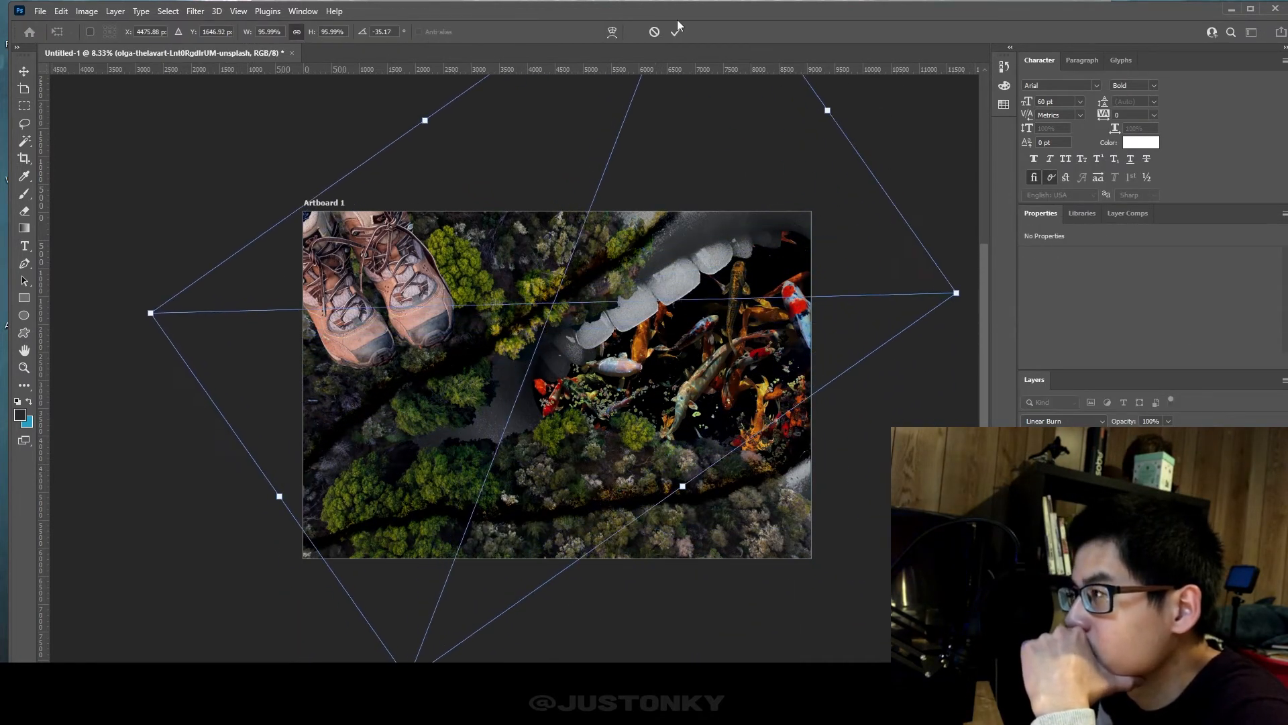
pyautogui.click(675, 32)
pyautogui.moveTo(437, 374)
pyautogui.mouseDown()
pyautogui.moveTo(487, 394)
pyautogui.moveTo(446, 381)
pyautogui.mouseUp()
pyautogui.press('m')
# - Paint with a soft brush of 1102 px on the Color Burn mouth layer's mask around the corner of the mouth
pyautogui.click(1101, 537)
pyautogui.press('b')
pyautogui.click(107, 31)
pyautogui.moveTo(153, 78); pyautogui.dragTo(168, 79)
pyautogui.press('Return')
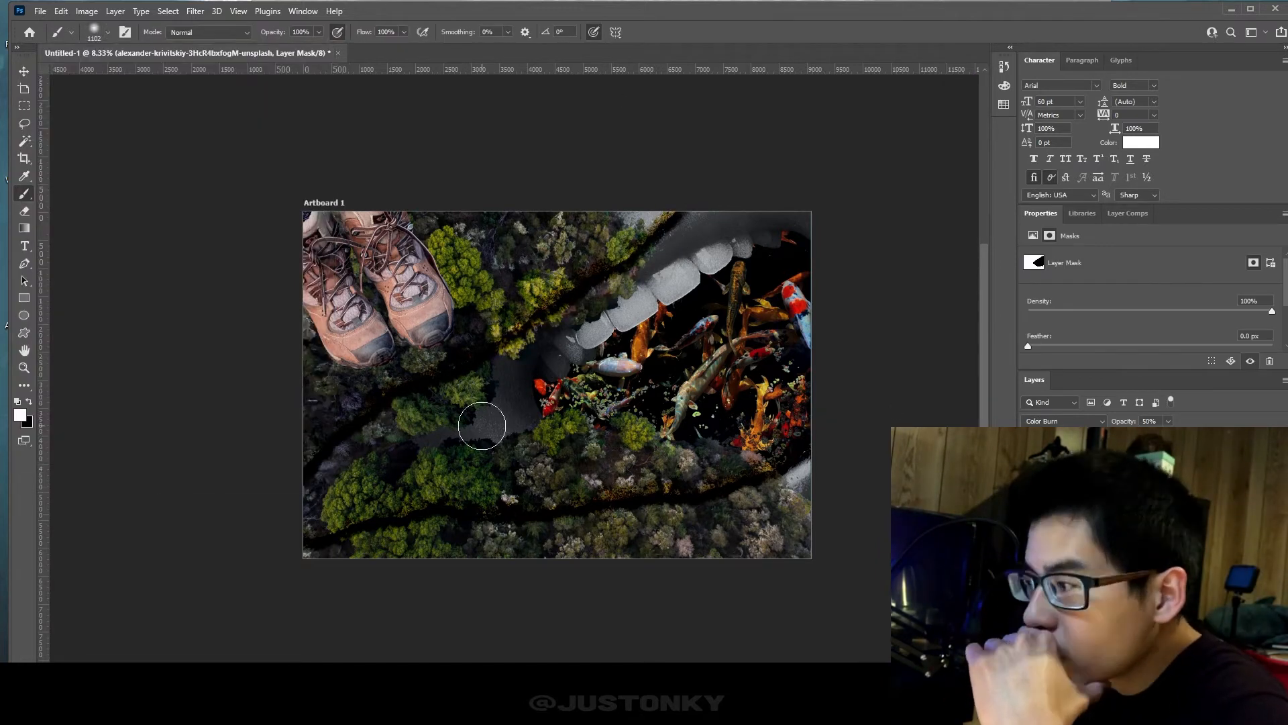
pyautogui.click(561, 411)
pyautogui.click(21, 415)
pyautogui.click(473, 329)
pyautogui.click(809, 152)
# - Refine the normal mouth layer's mask so the red koi at the corner of the mouth shows
pyautogui.click(1101, 557)
pyautogui.press('x')
pyautogui.click(543, 398)
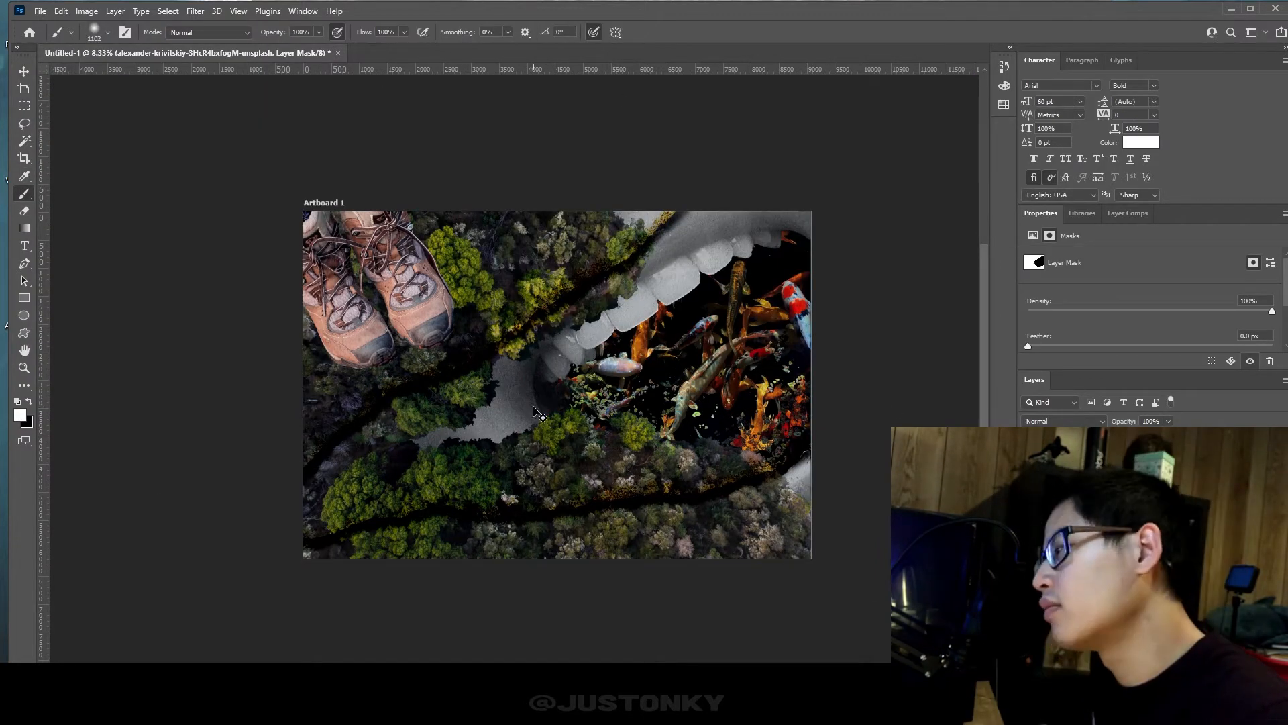
pyautogui.hotkey('ctrl', 'z')
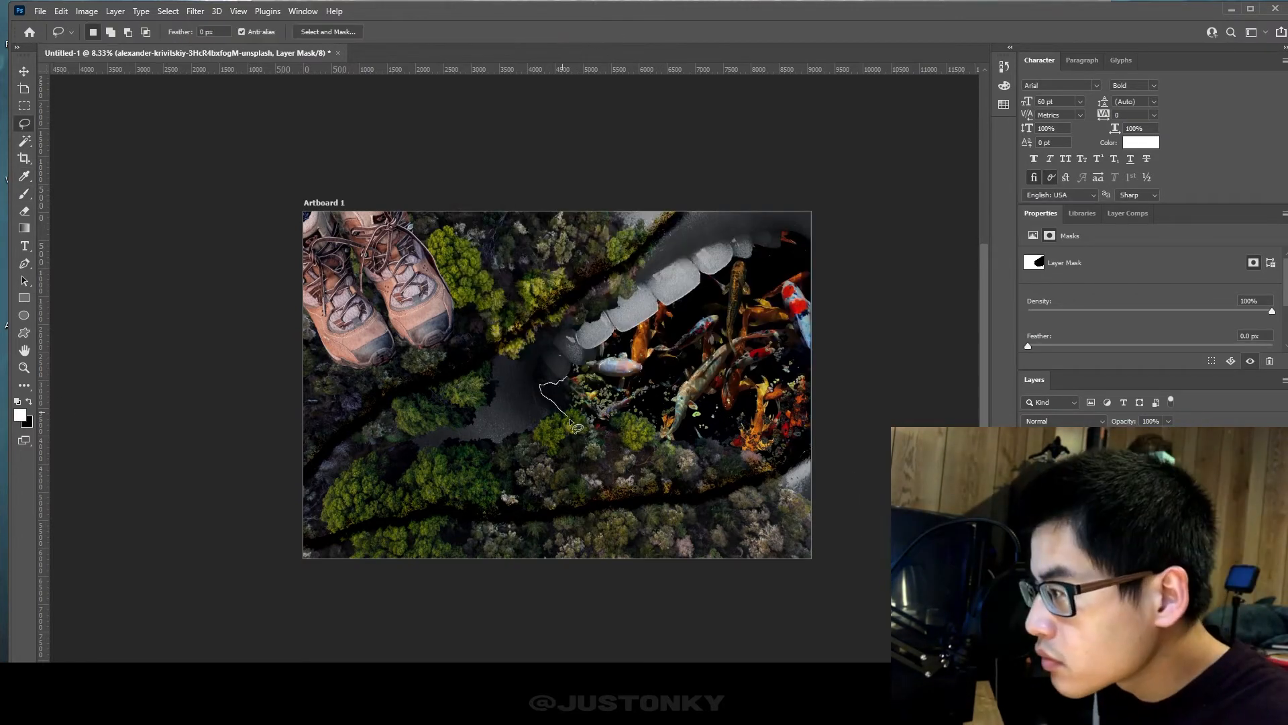
pyautogui.press('x')
pyautogui.hotkey('ctrl', '+')
pyautogui.hotkey('ctrl', '+')
pyautogui.hotkey('ctrl', '+')
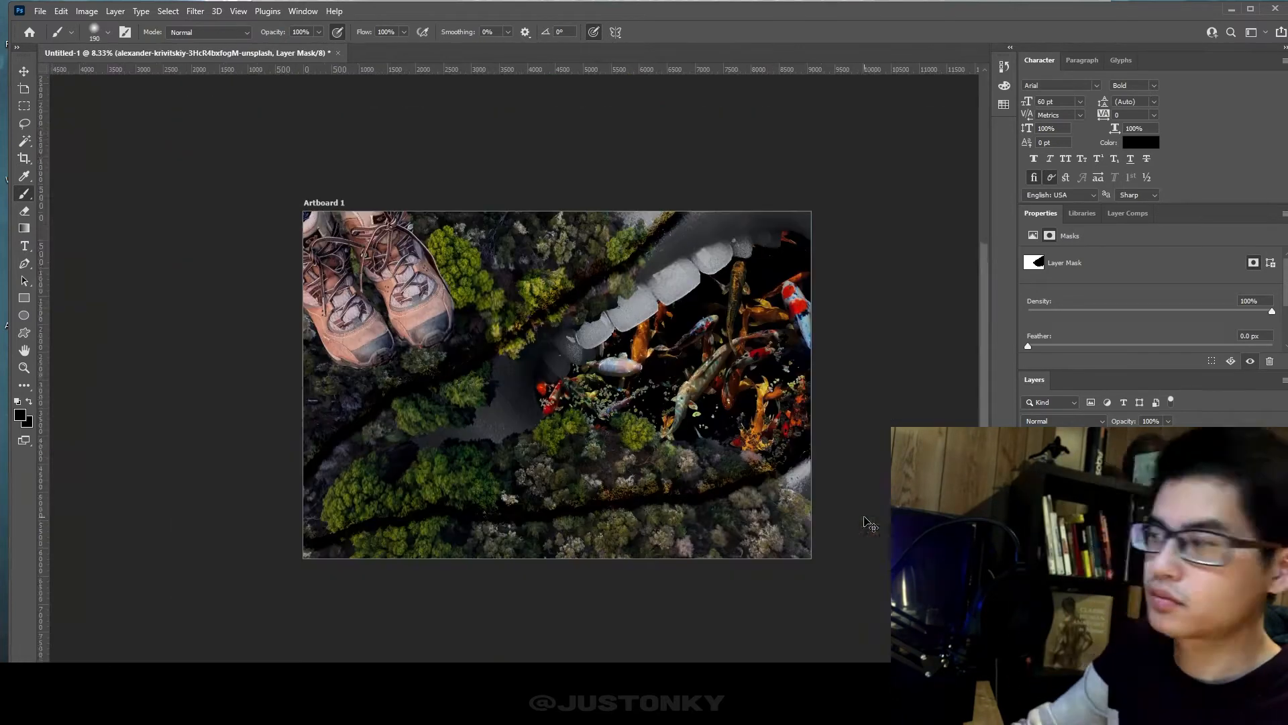
# - Select the whole artboard and add a merged copy of the collage as a new layer
pyautogui.click(86, 12)
pyautogui.click(168, 11)
pyautogui.click(171, 25)
# - Save the collage as a Photoshop document named "Fish Mouth Lake"
pyautogui.click(40, 11)
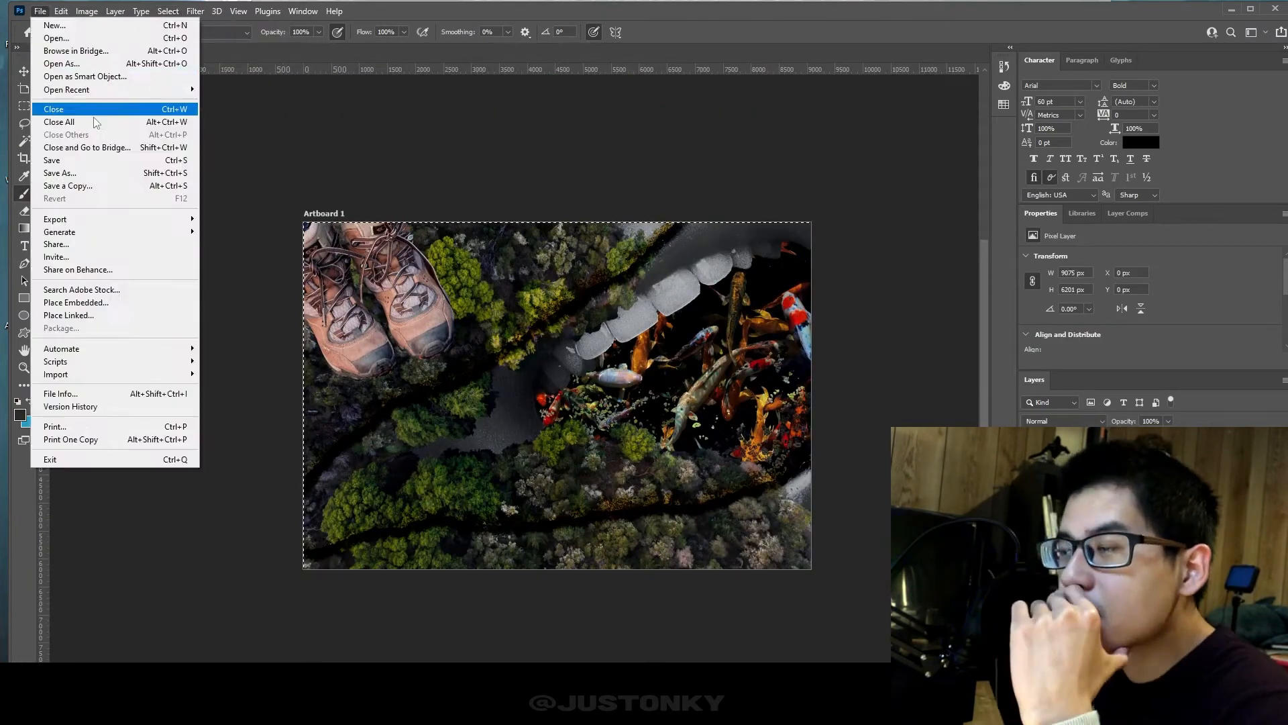
pyautogui.click(64, 172)
pyautogui.doubleClick(405, 264)
pyautogui.click(376, 360)
pyautogui.write('Fish Mouth Lake Justonky')
pyautogui.click(759, 451)
# - Paste the merged collage into a new document and finish saving the original with Maximize Compatibility on
pyautogui.click(41, 11)
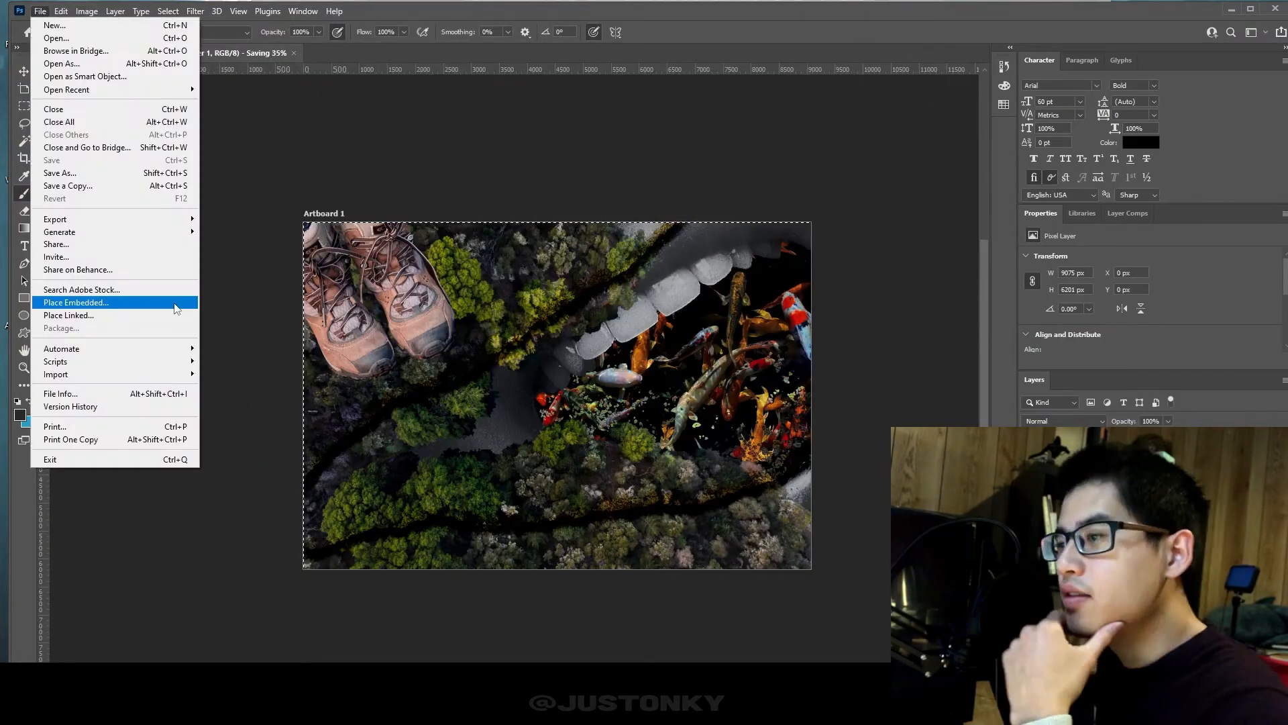
pyautogui.click(52, 25)
pyautogui.press('Return')
pyautogui.hotkey('ctrl', 's')
pyautogui.click(620, 409)
pyautogui.hotkey('ctrl', 'v')
pyautogui.hotkey('ctrl', 's')
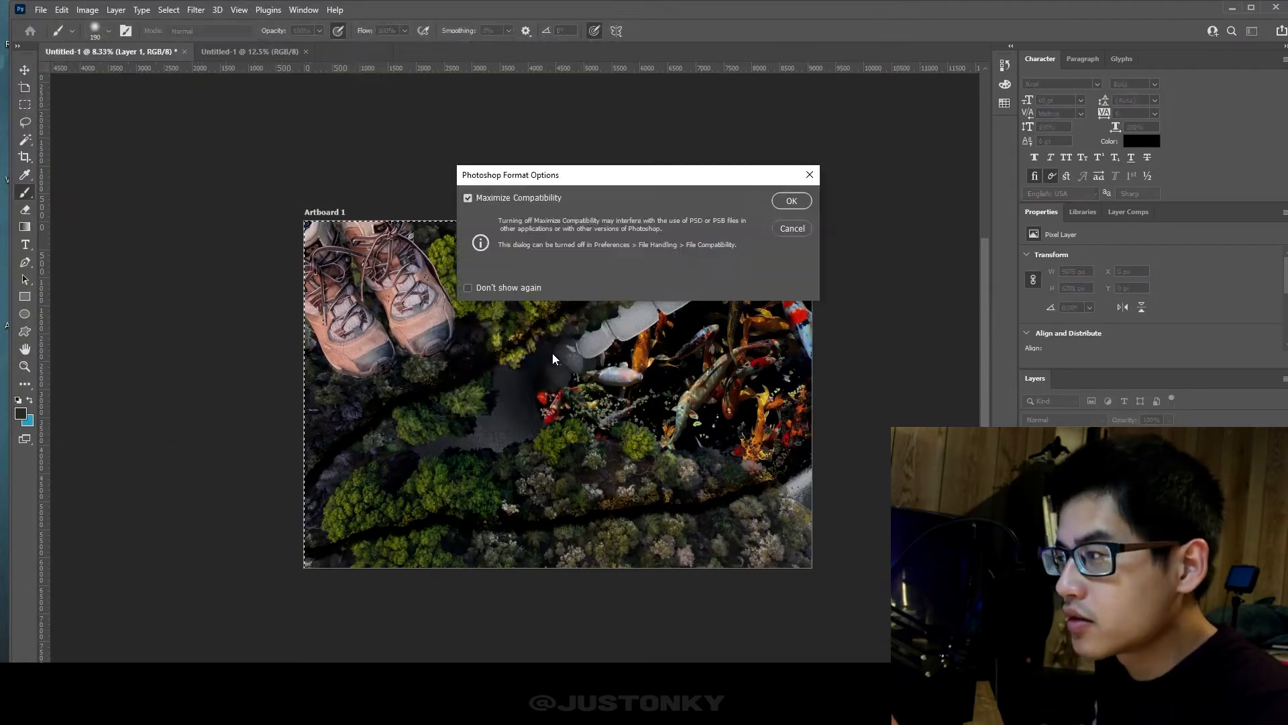
pyautogui.press('Return')
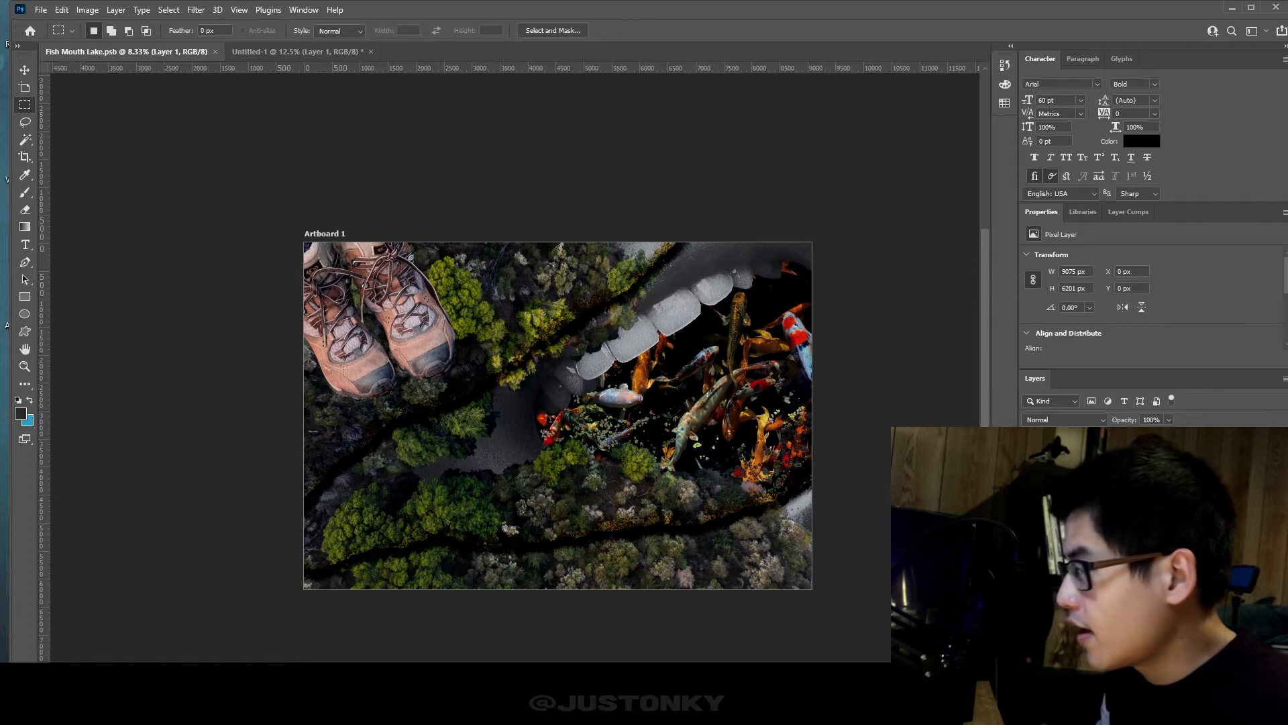
# - Convert the new document to Grayscale mode, flattening its layers and discarding the color information
pyautogui.click(316, 52)
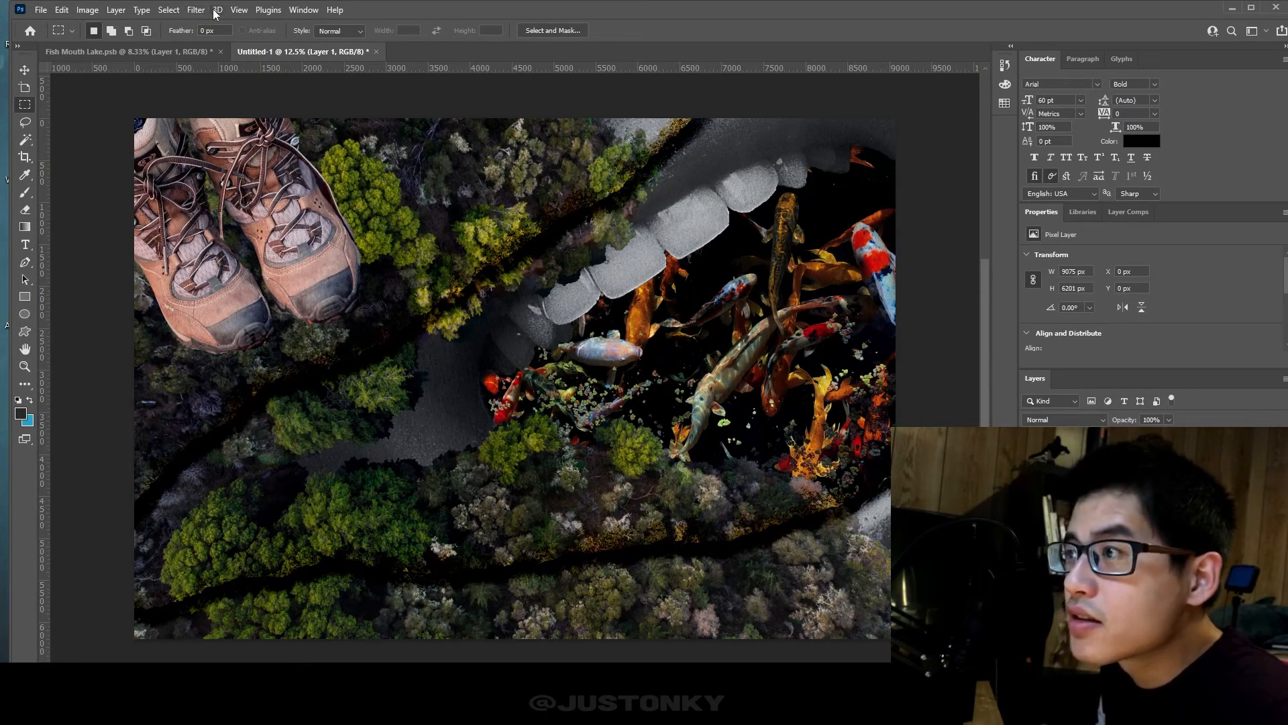
pyautogui.click(114, 12)
pyautogui.moveTo(88, 10)
pyautogui.moveTo(148, 24)
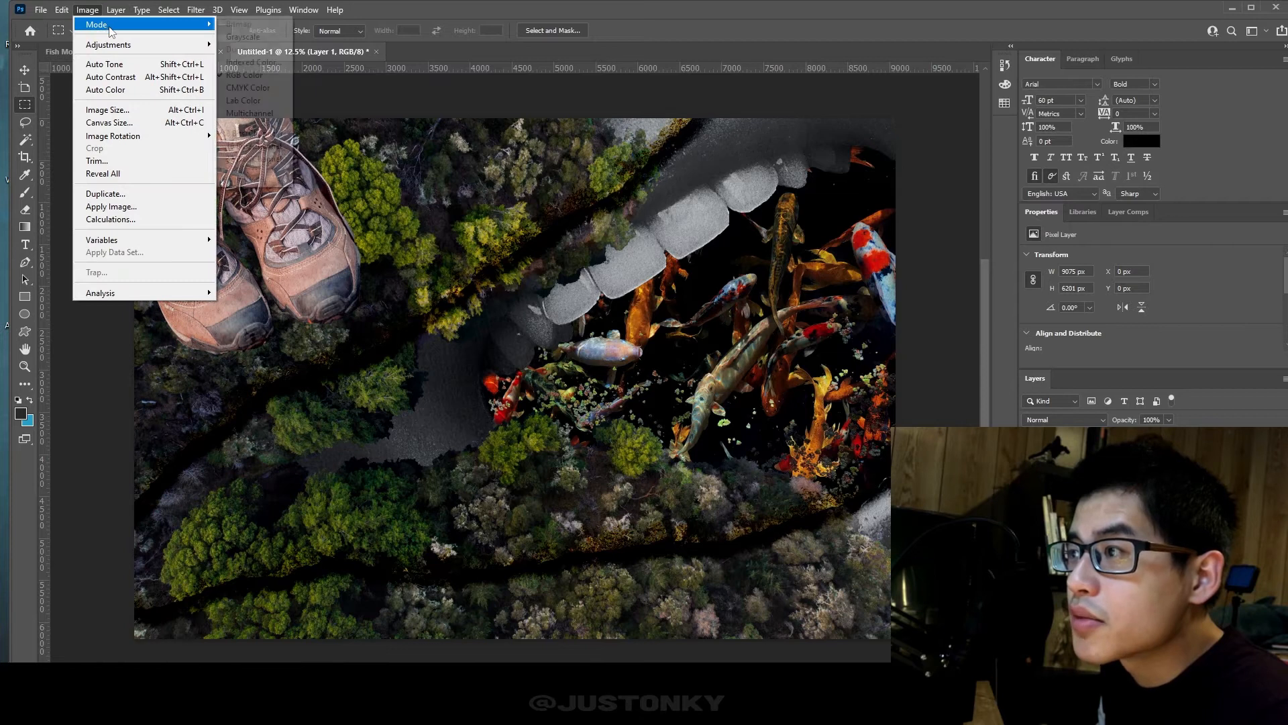
pyautogui.click(241, 37)
pyautogui.click(583, 264)
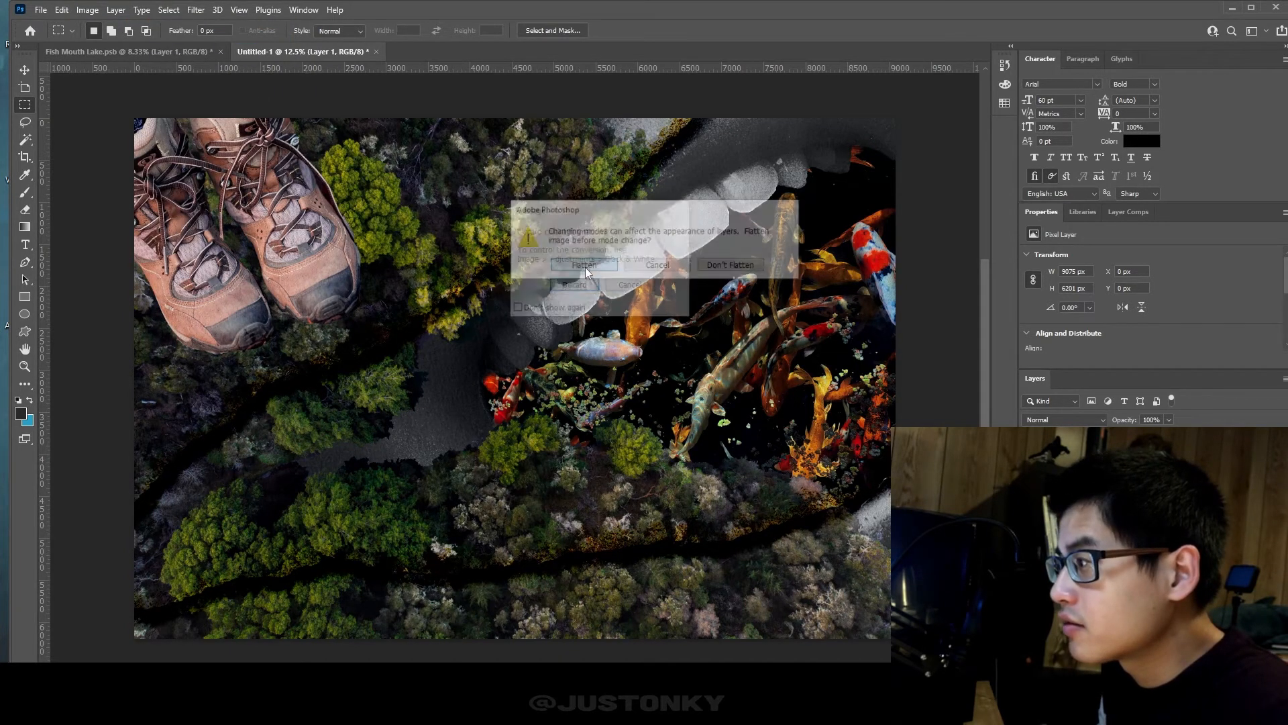
pyautogui.click(576, 288)
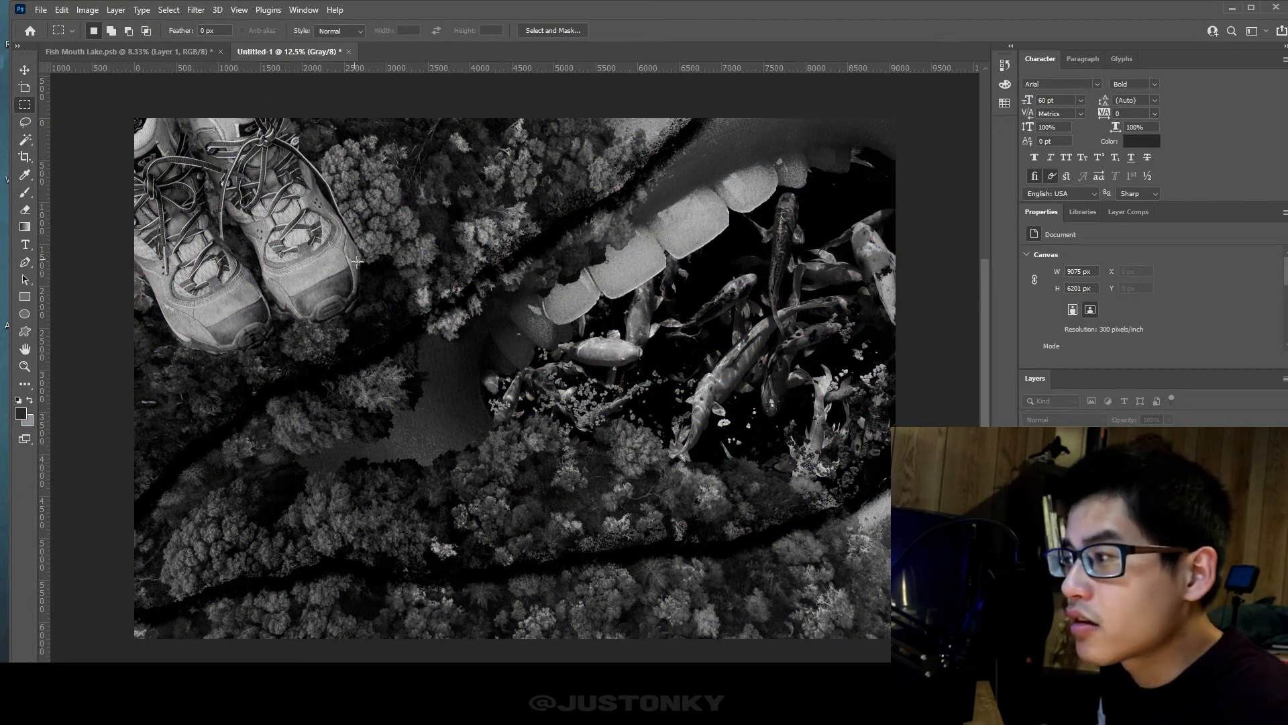
# - Copy the grayscale image into Fish Mouth Lake.psb as a new layer and set its blend mode to Soft Light
pyautogui.click(162, 12)
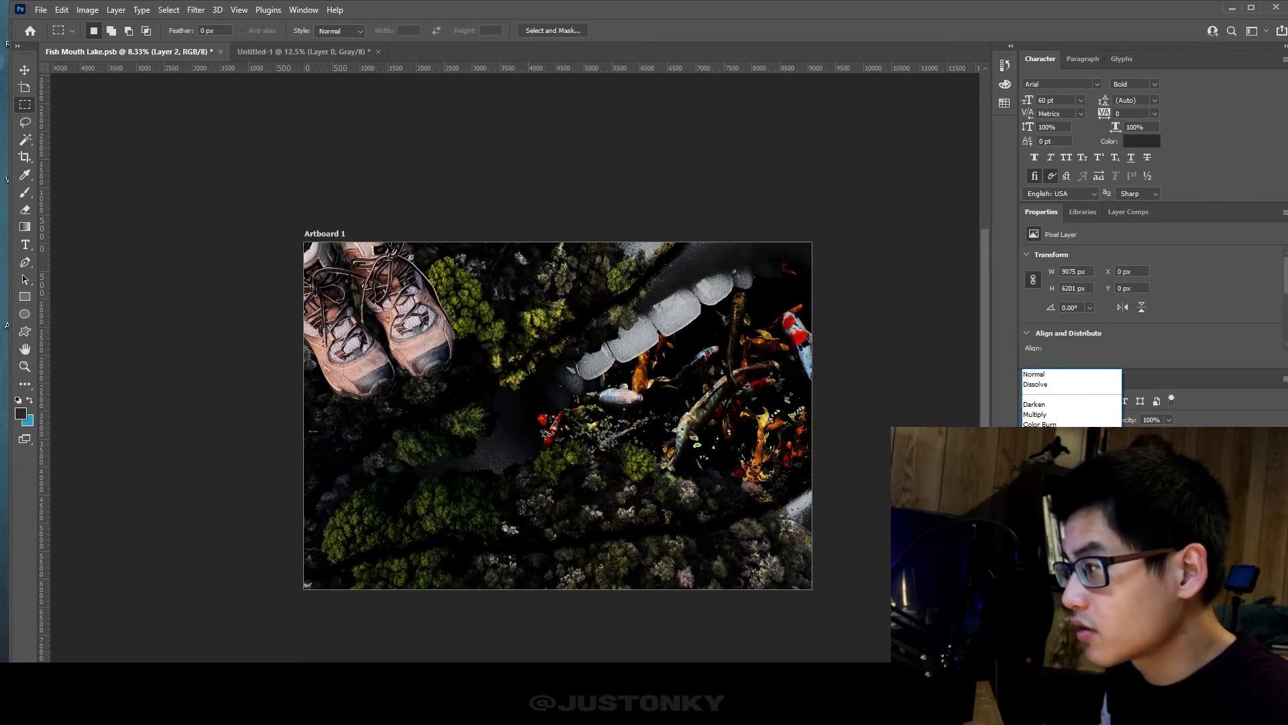
pyautogui.click(1064, 542)
pyautogui.click(1031, 474)
pyautogui.click(1031, 474)
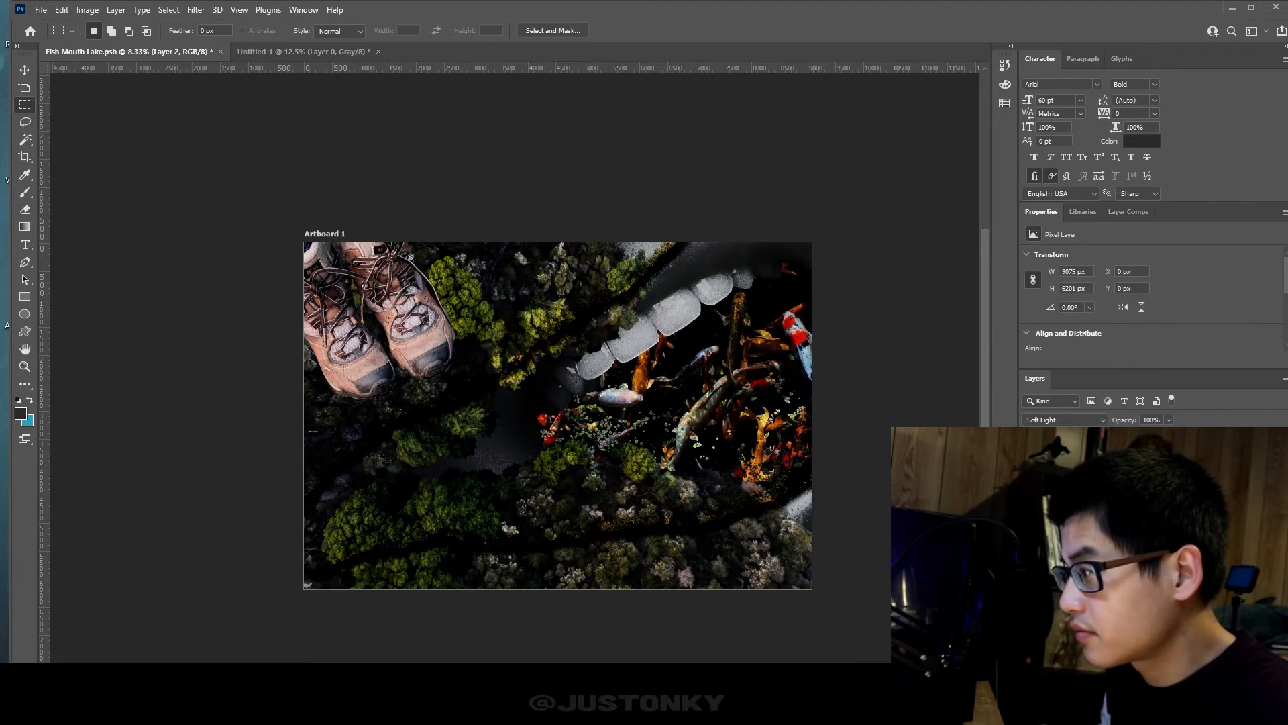
# - Start converting the grayscale document to Bitmap mode with 72 pixels/inch output and the Halftone Screen method
pyautogui.click(301, 51)
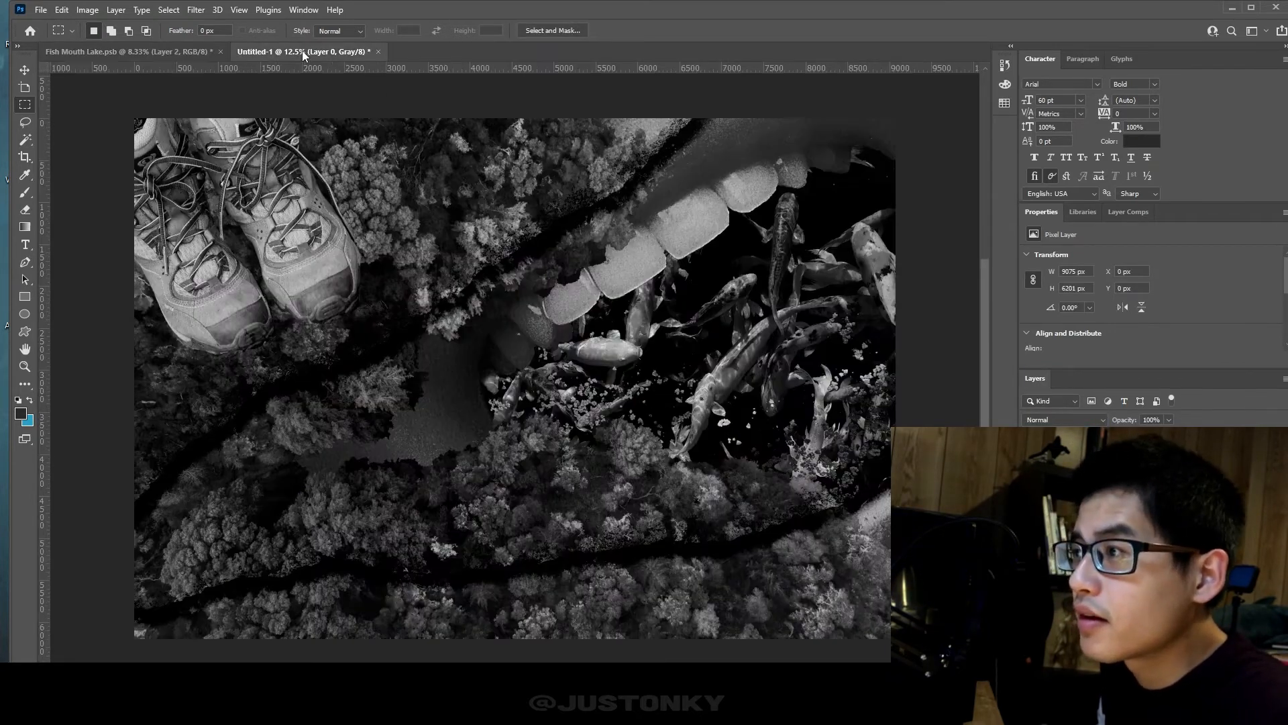
pyautogui.click(87, 9)
pyautogui.moveTo(97, 26)
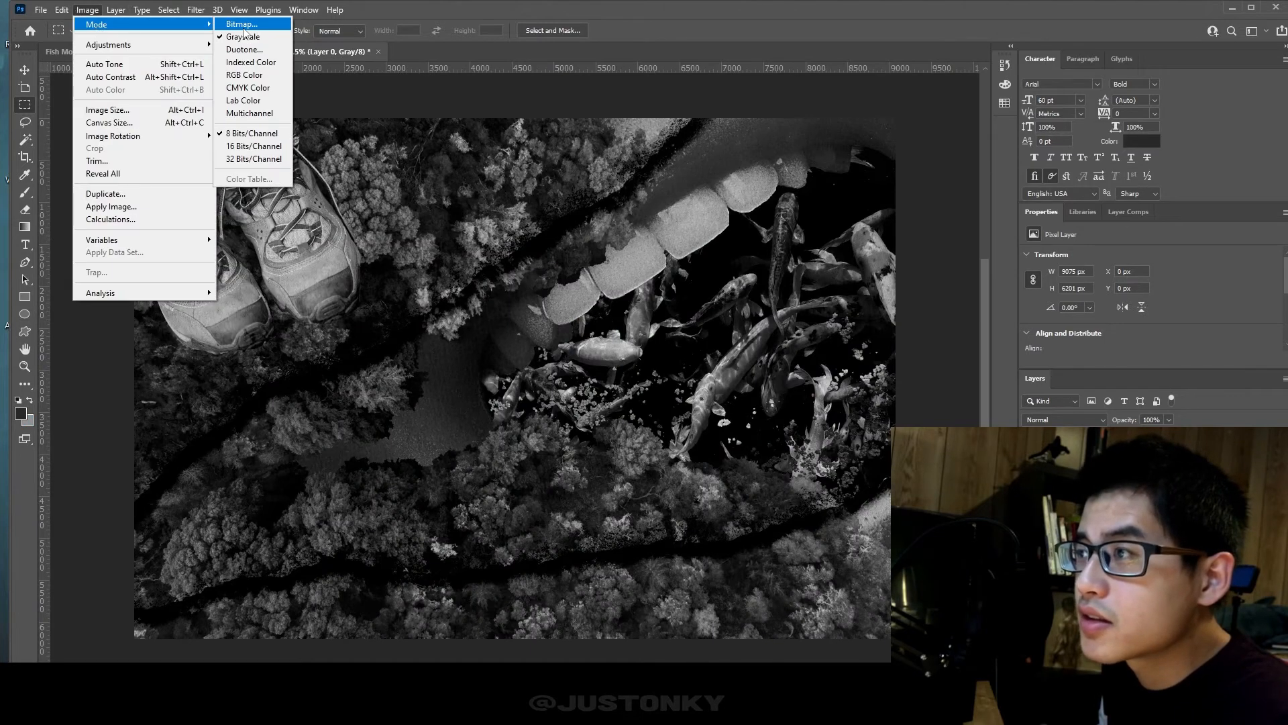
pyautogui.click(235, 25)
pyautogui.click(612, 263)
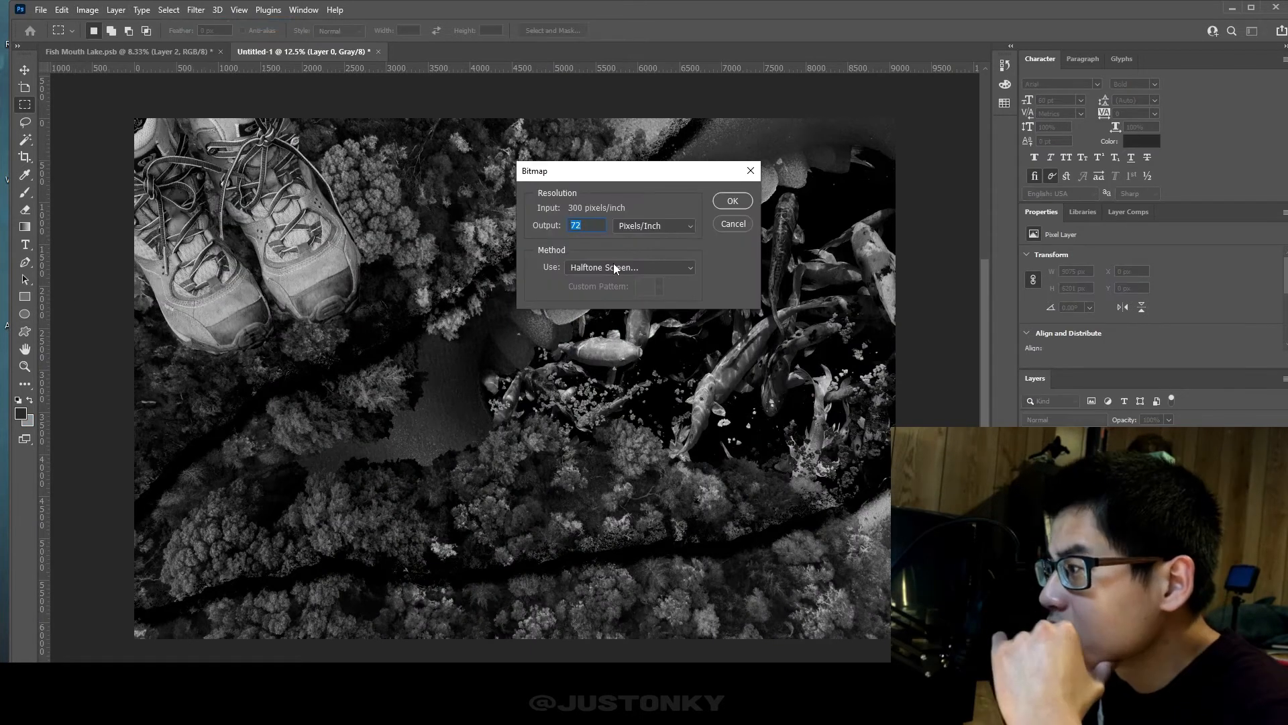
pyautogui.click(732, 201)
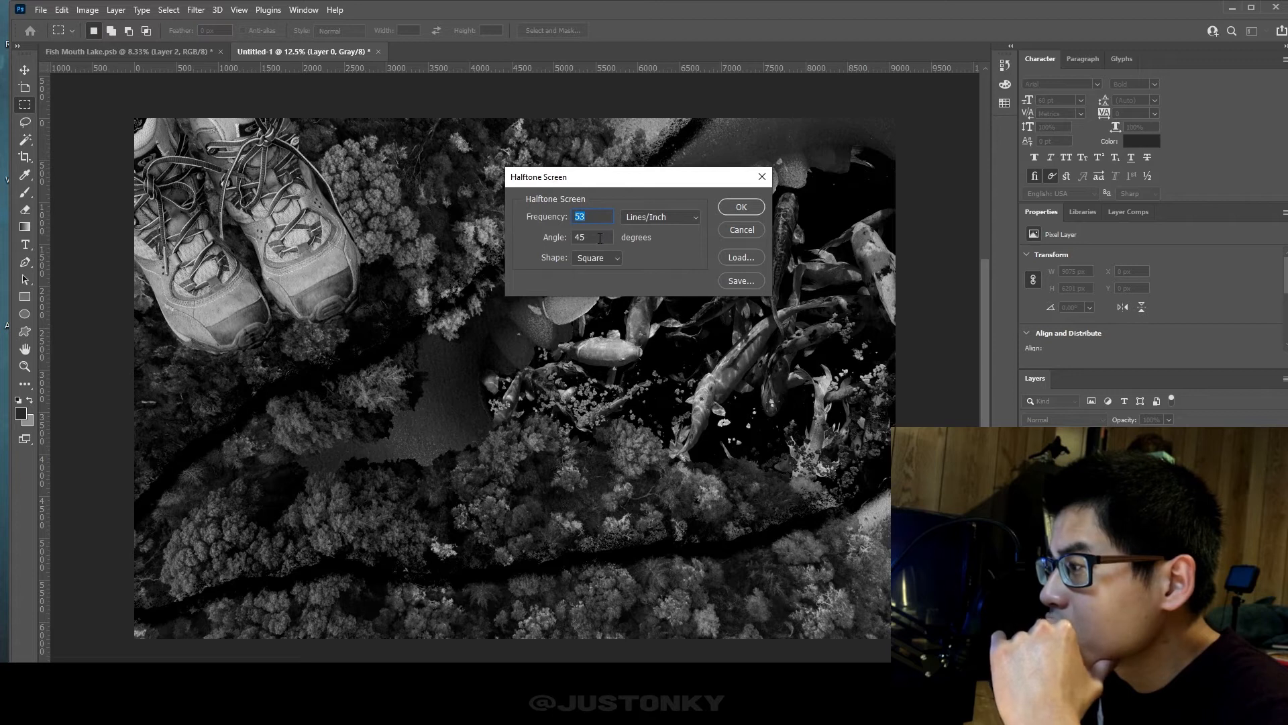
# - Apply the halftone screen at a frequency of 10 lines/inch, a 45 degree angle and the Diamond shape
pyautogui.doubleClick(592, 216)
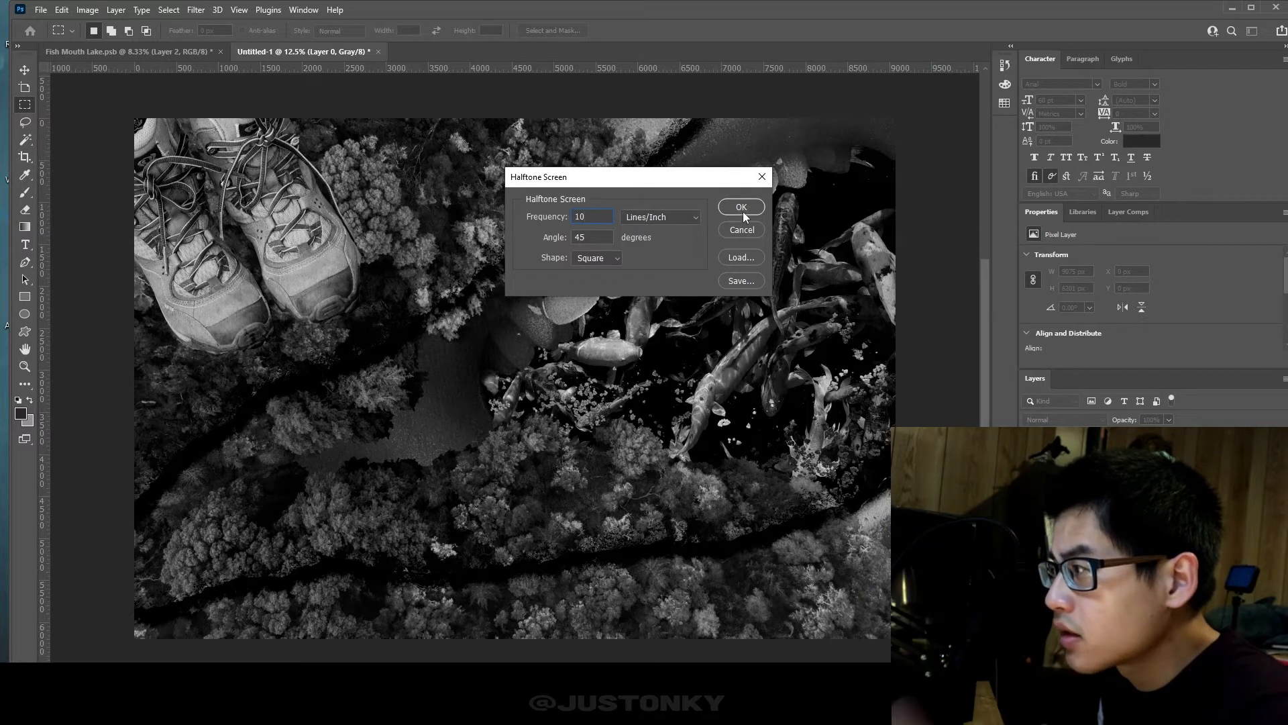
pyautogui.click(691, 215)
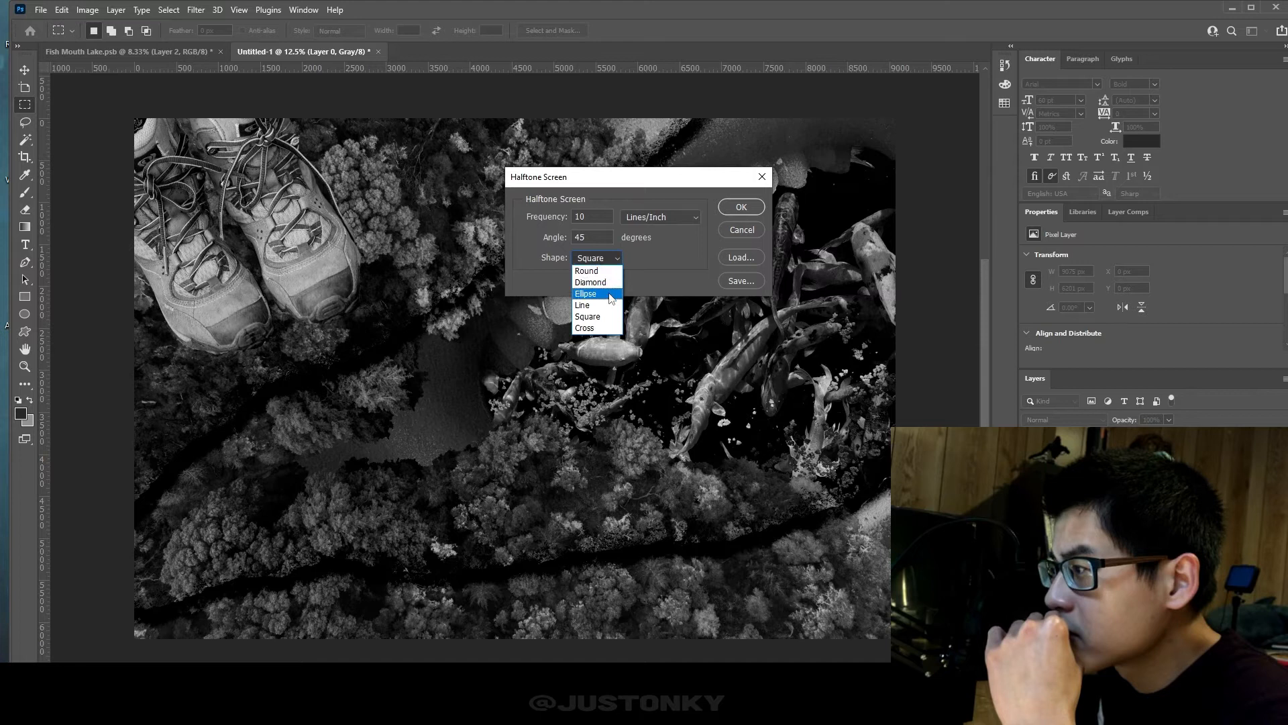
pyautogui.click(617, 258)
pyautogui.click(590, 283)
pyautogui.click(742, 207)
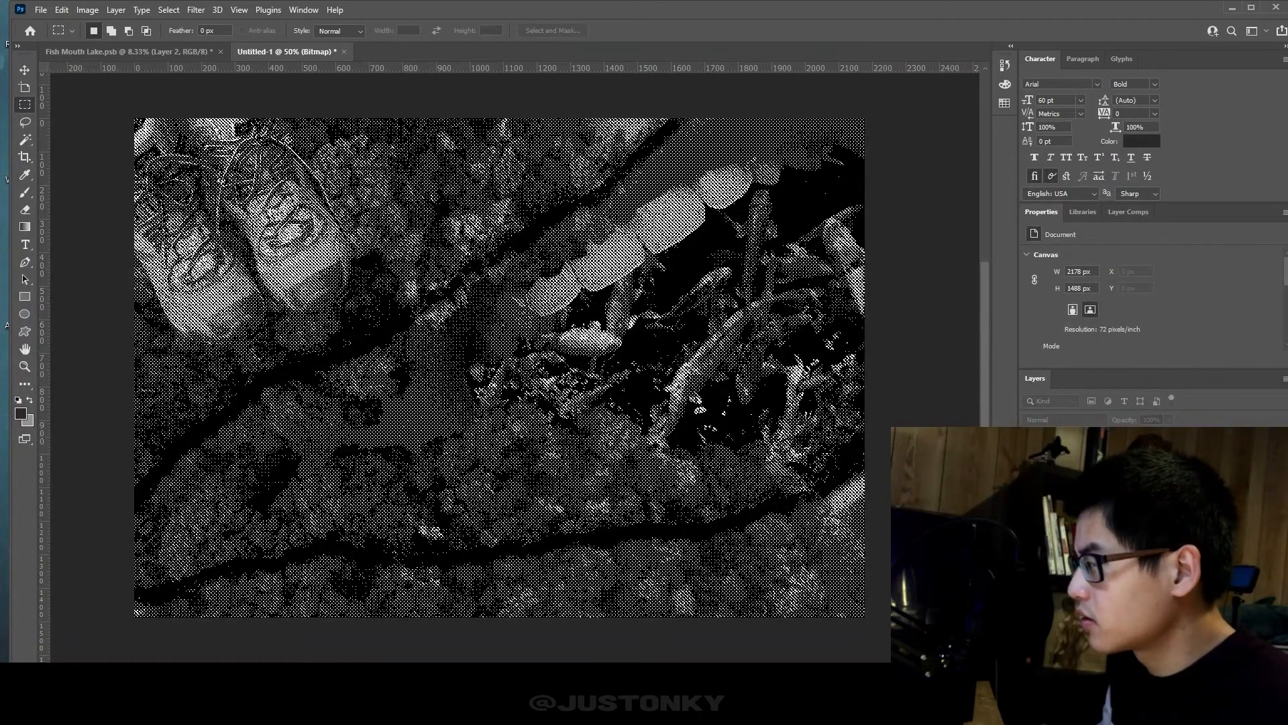
# - Convert the halftone bitmap document back to Grayscale mode with a size ratio of 1
pyautogui.click(87, 9)
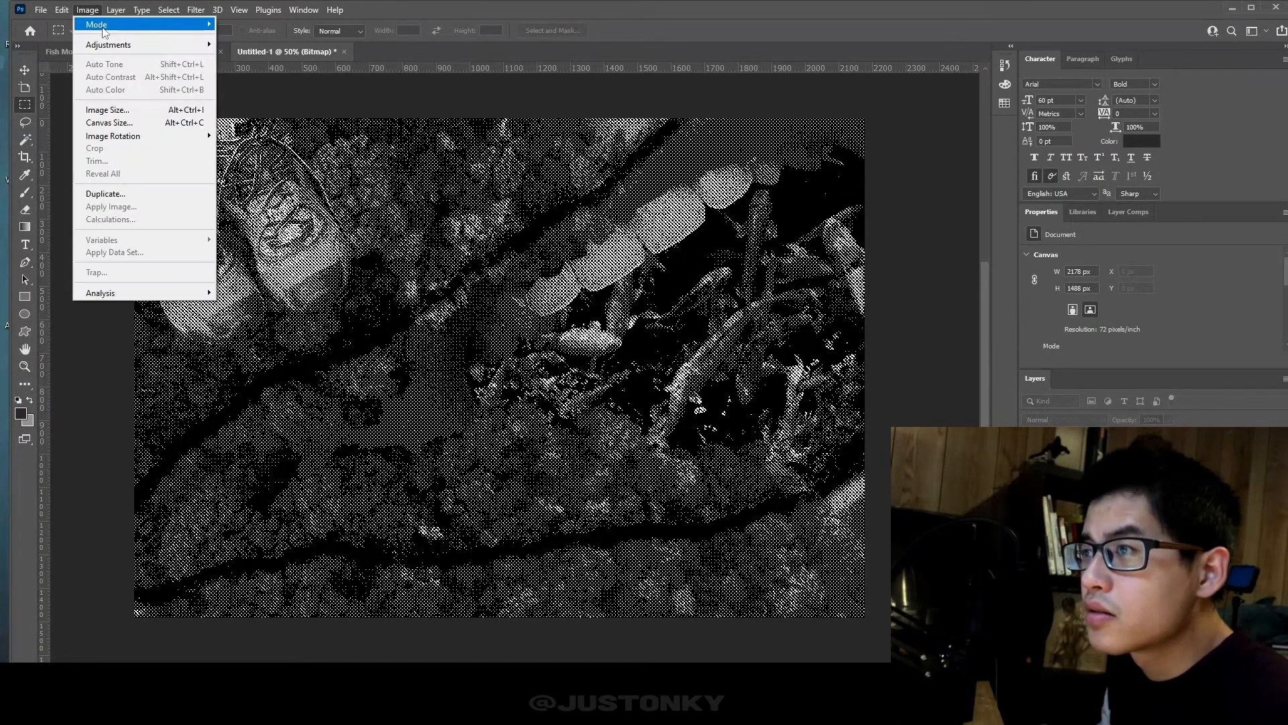
pyautogui.moveTo(104, 25)
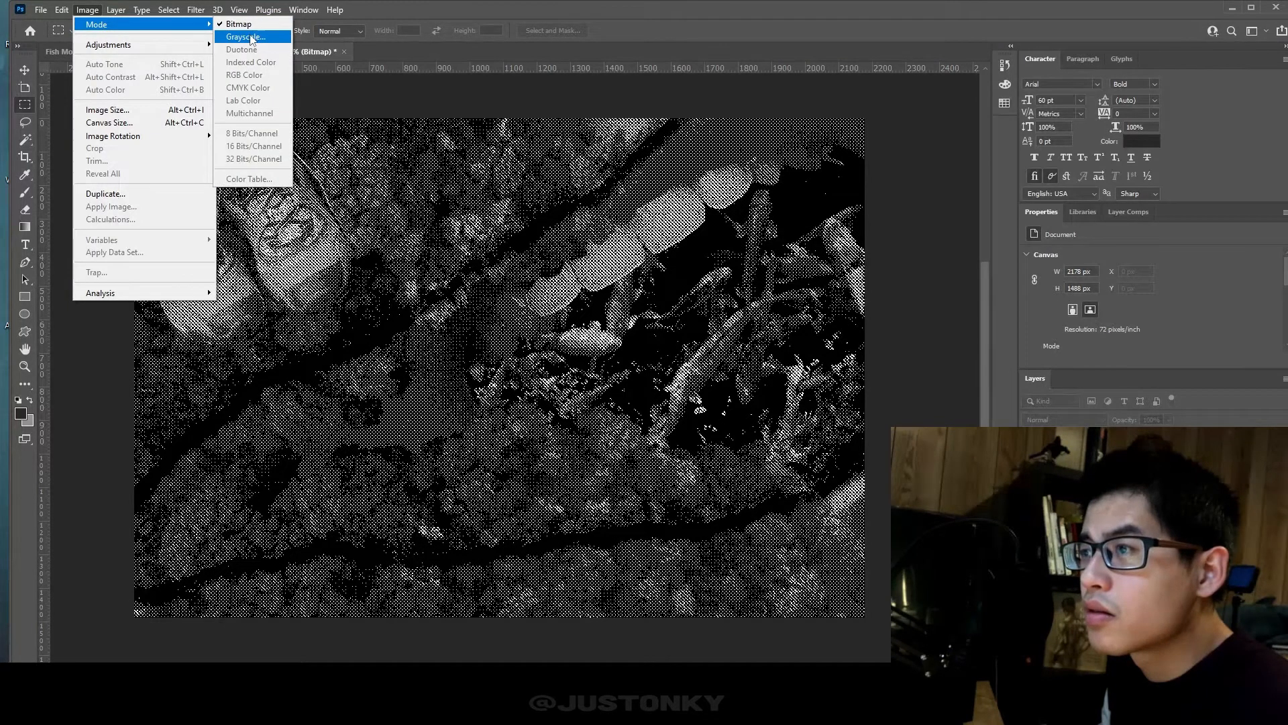
pyautogui.click(252, 38)
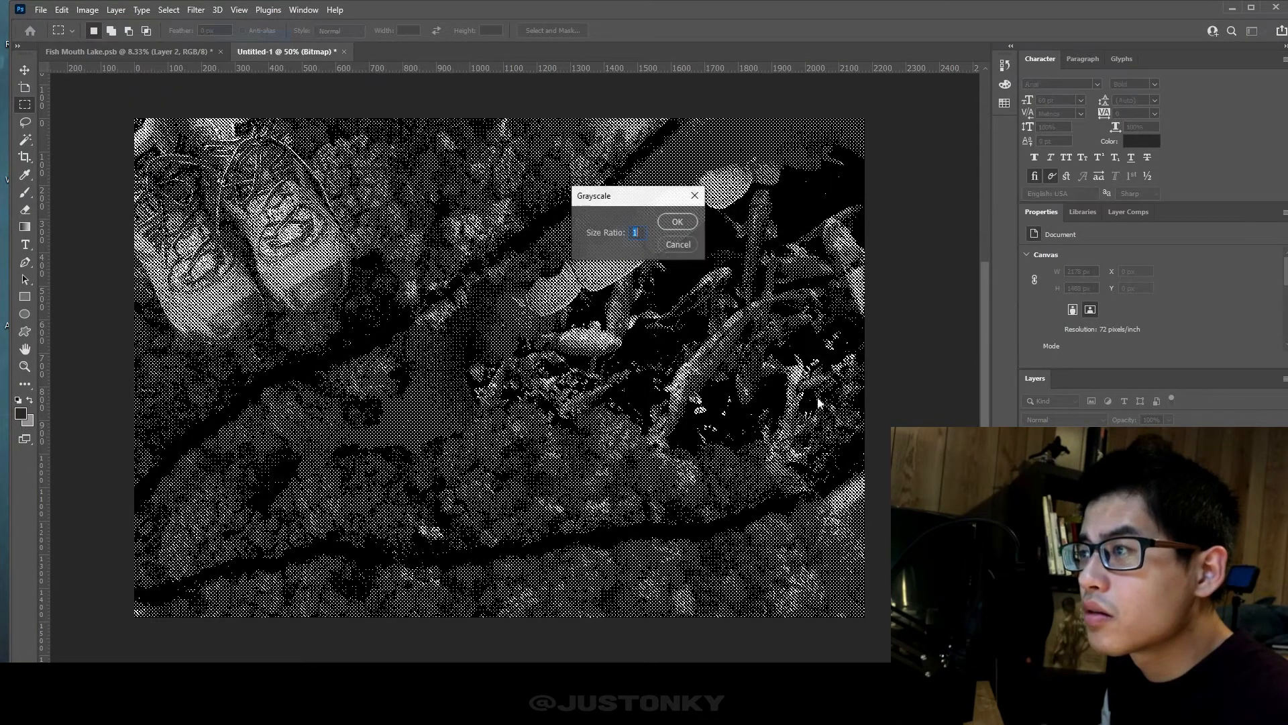
pyautogui.click(694, 225)
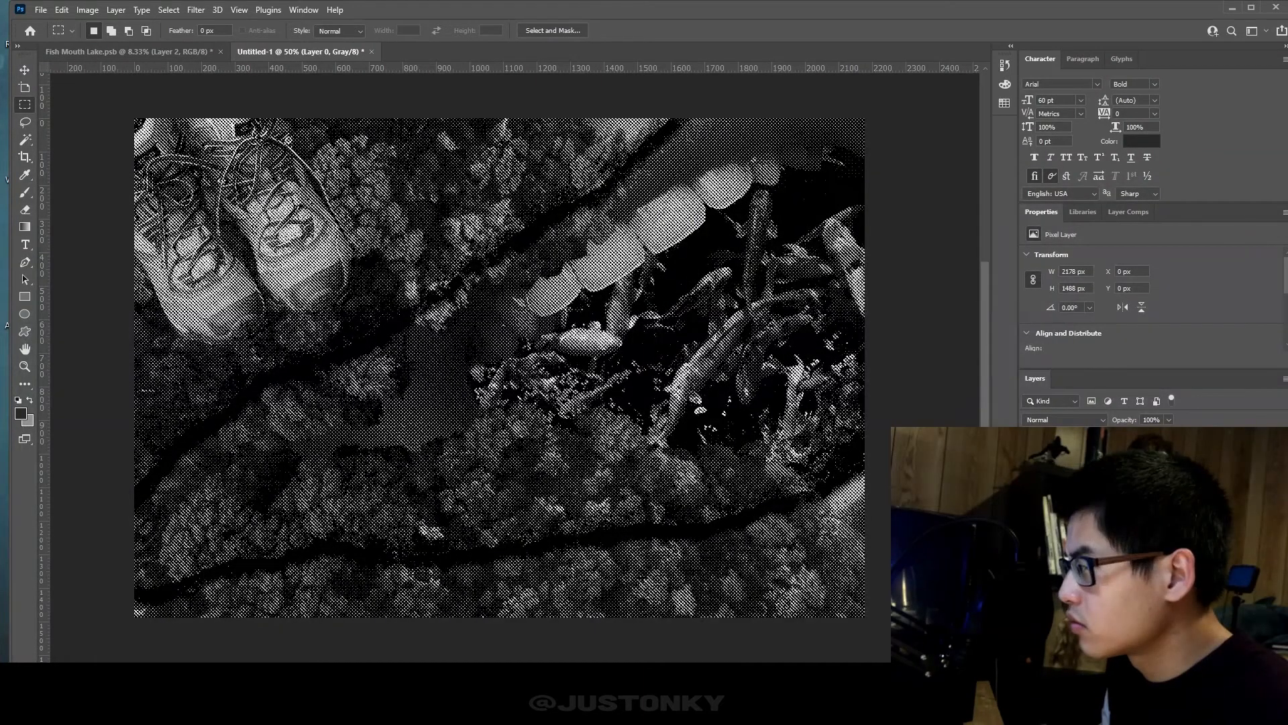
# - Copy the halftone image into Fish Mouth Lake.psb as a new layer and scale it to cover the whole artboard
pyautogui.click(61, 10)
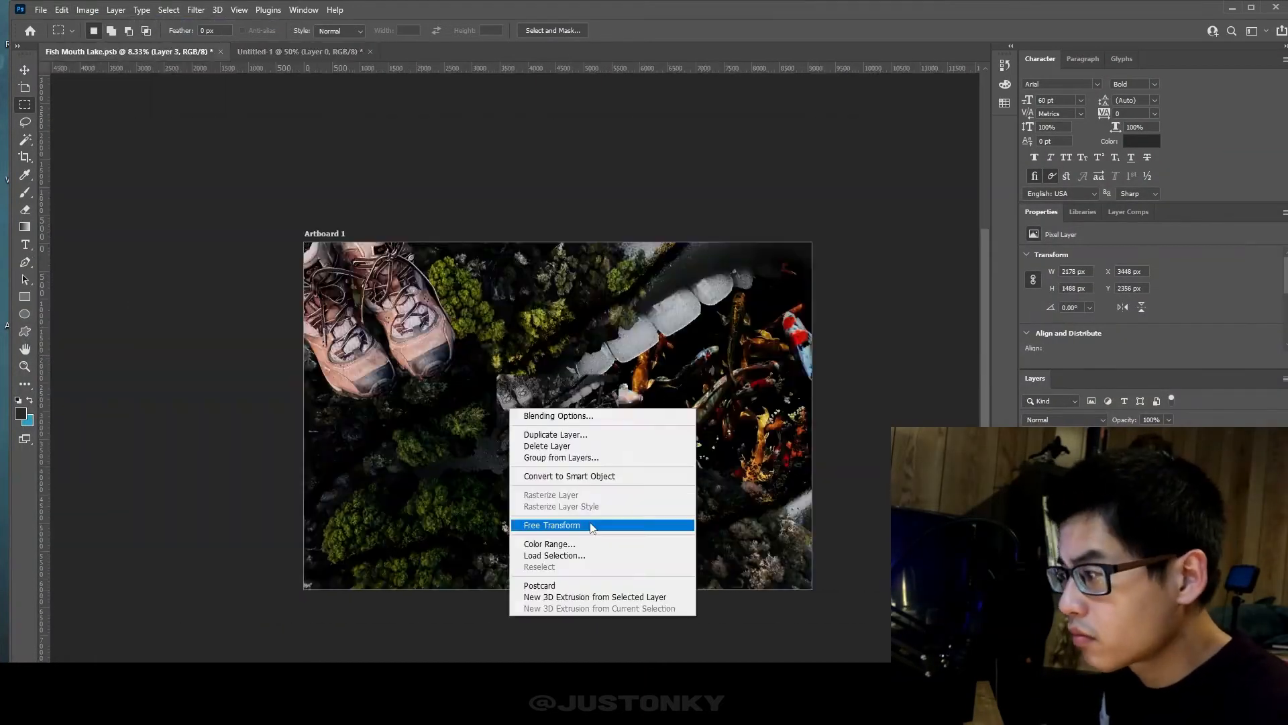
pyautogui.click(576, 524)
pyautogui.moveTo(863, 618); pyautogui.dragTo(805, 605)
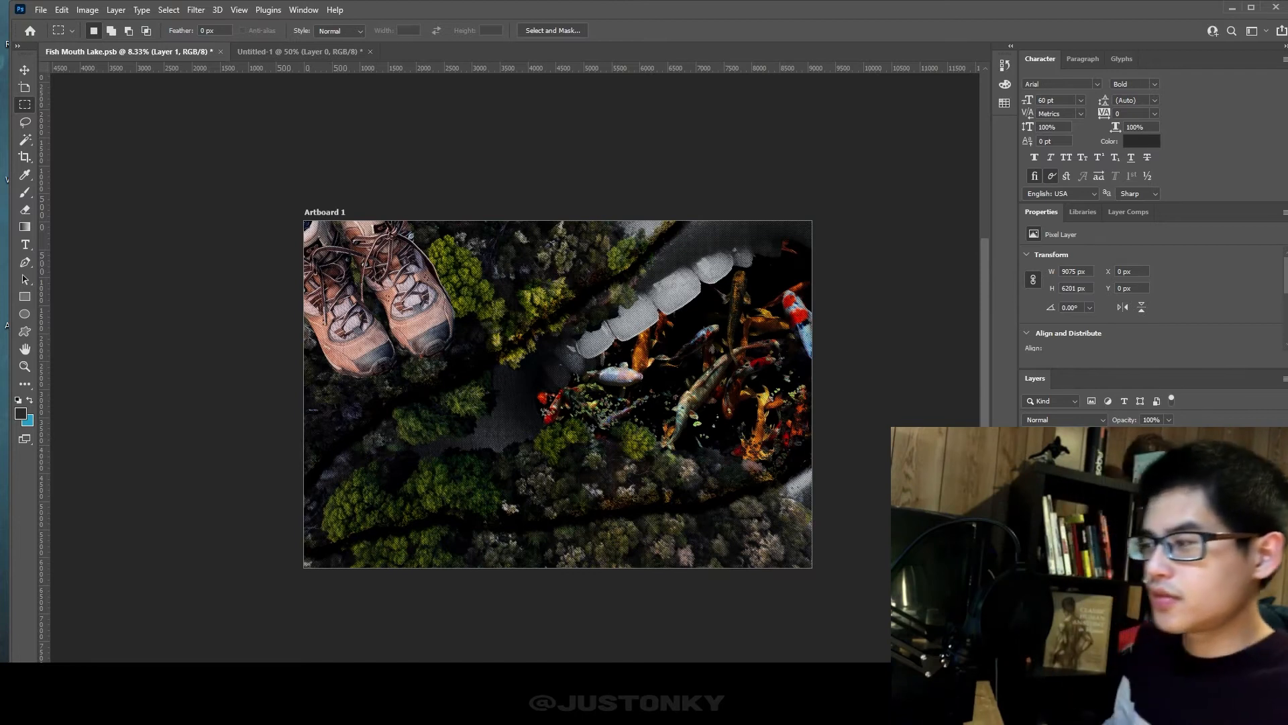
# - Examine the halftone dot pattern over the collage at different magnifications
pyautogui.hotkey('ctrl', '=')
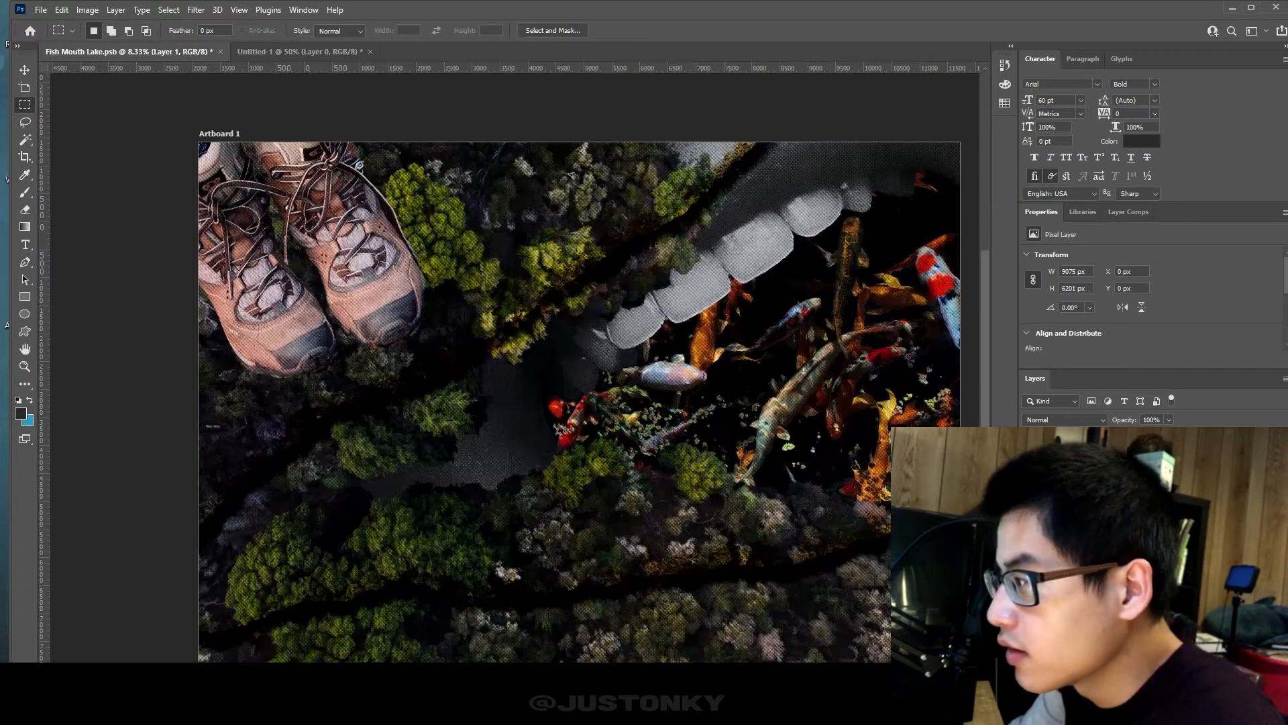
pyautogui.hotkey('ctrl', '-')
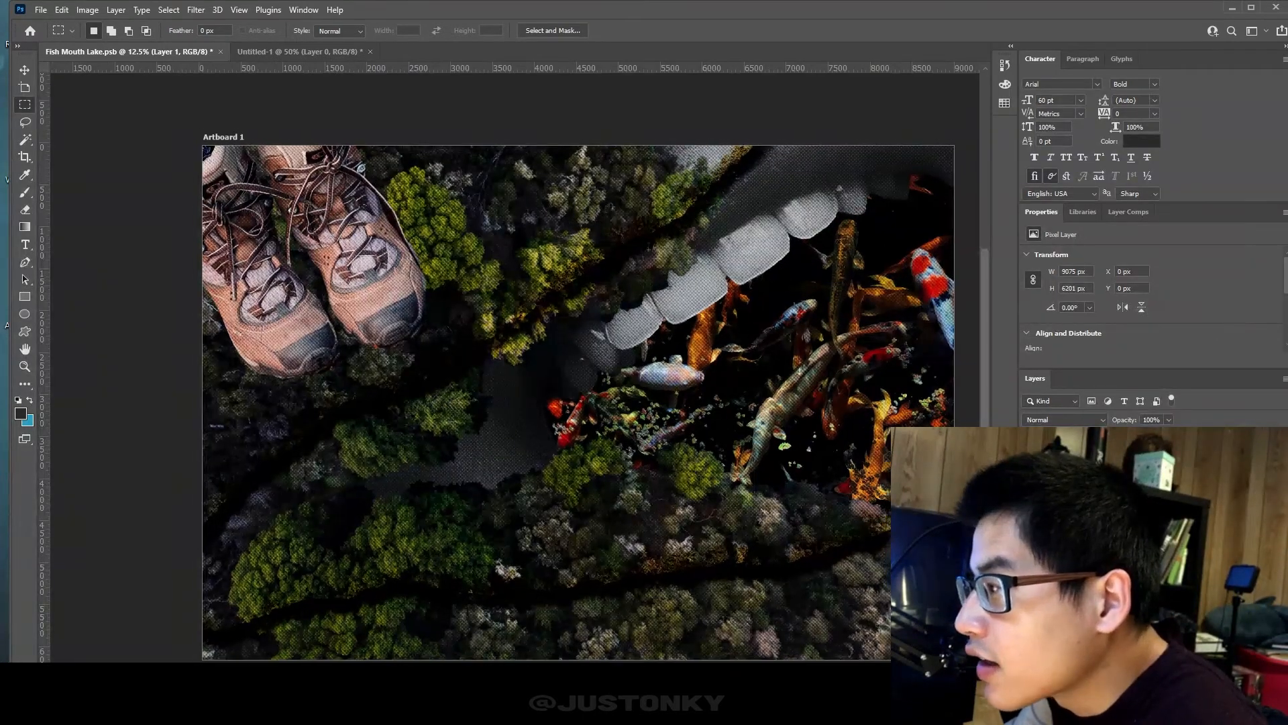
pyautogui.hotkey('ctrl', '=')
pyautogui.hotkey('ctrl', '=')
pyautogui.hotkey('ctrl', '-')
pyautogui.hotkey('ctrl', '-')
pyautogui.hotkey('ctrl', '=')
pyautogui.hotkey('ctrl', '-')
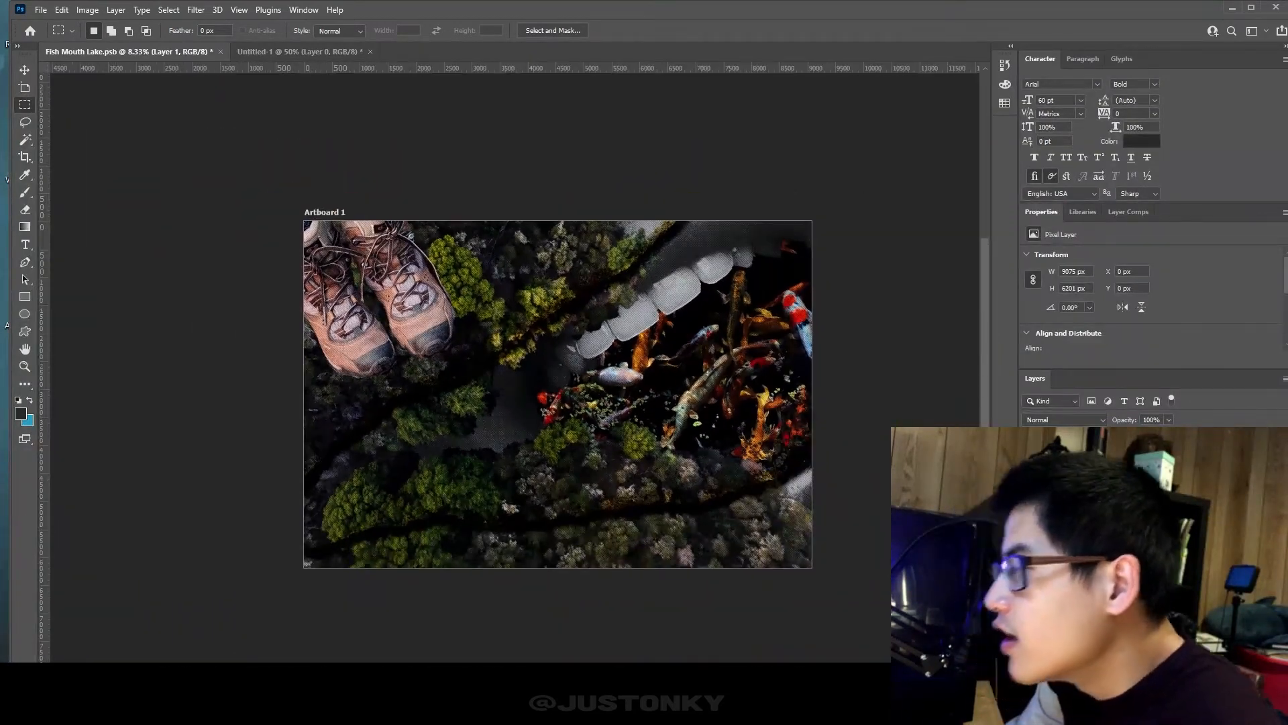
pyautogui.hotkey('ctrl', '=')
pyautogui.hotkey('ctrl', '-')
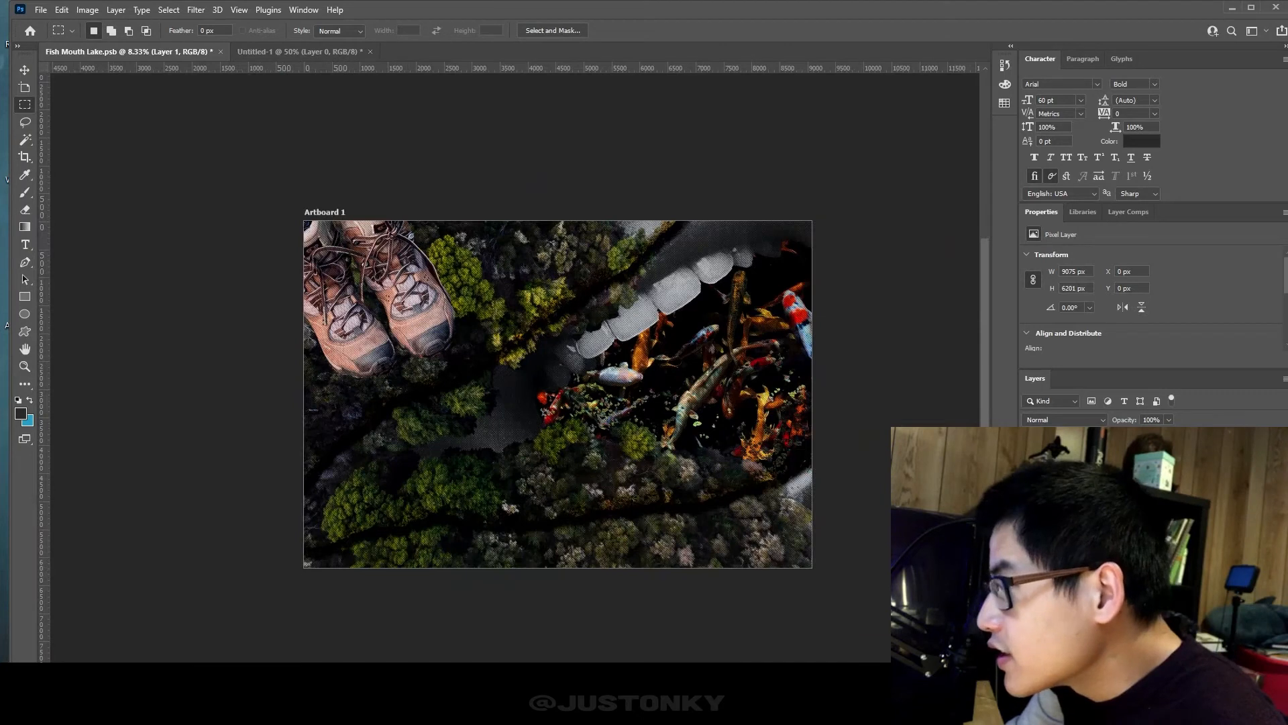
pyautogui.hotkey('ctrl', '=')
pyautogui.hotkey('ctrl', '-')
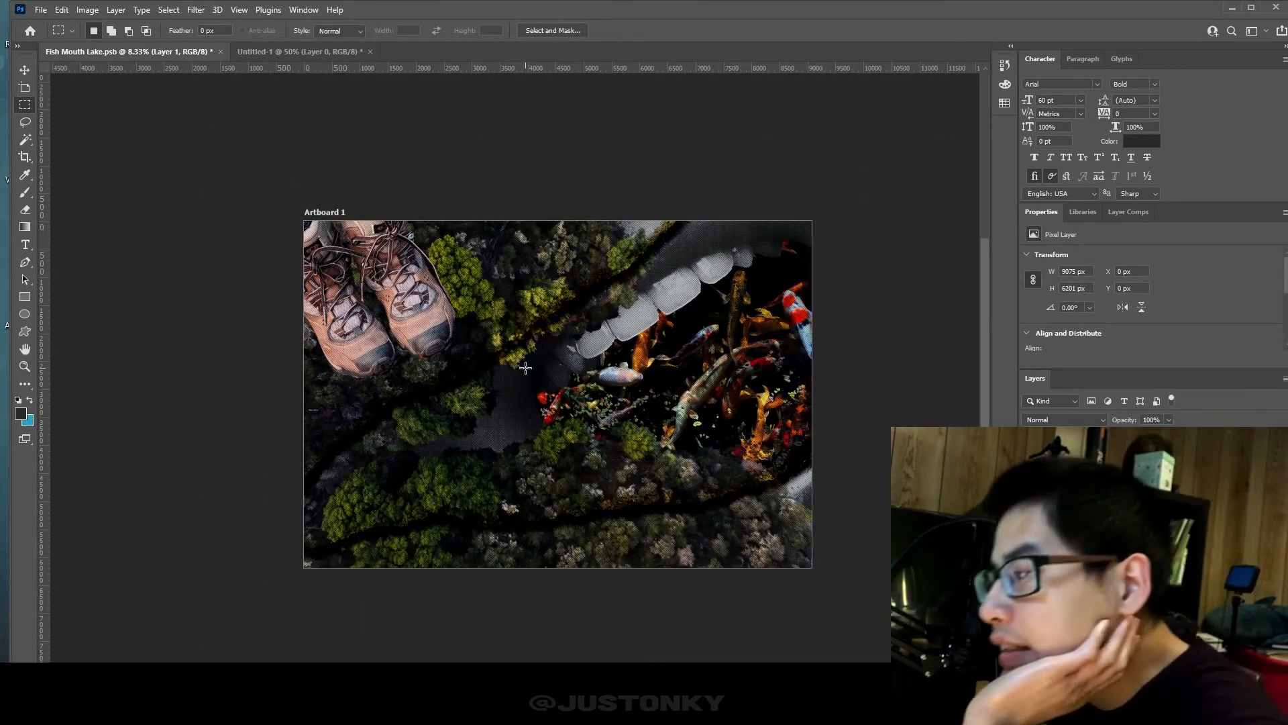
# - Try the Darken blend mode on the boots photo layer and set it back to Normal
pyautogui.click(1029, 472)
pyautogui.click(1065, 419)
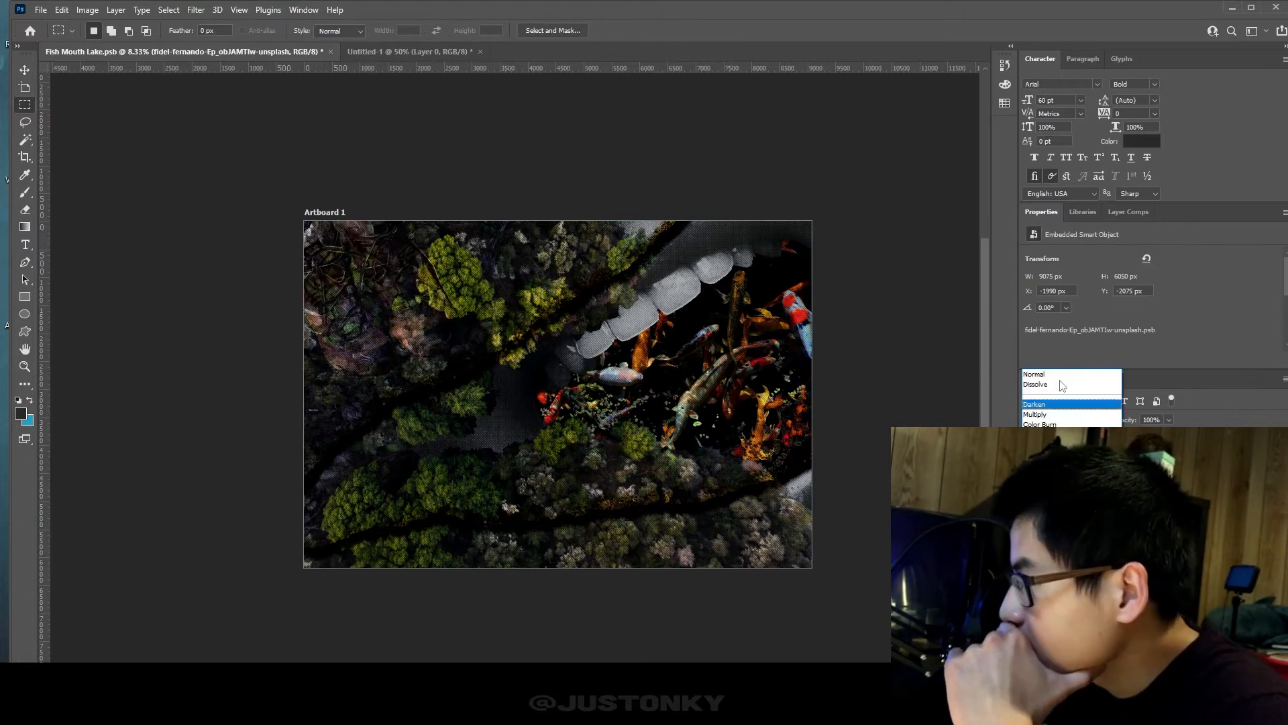
pyautogui.click(1059, 374)
# - Set Layer 4 to Soft Light and adjust the dark end of its Blend If range for the underlying layer
pyautogui.click(1029, 510)
pyautogui.click(1029, 510)
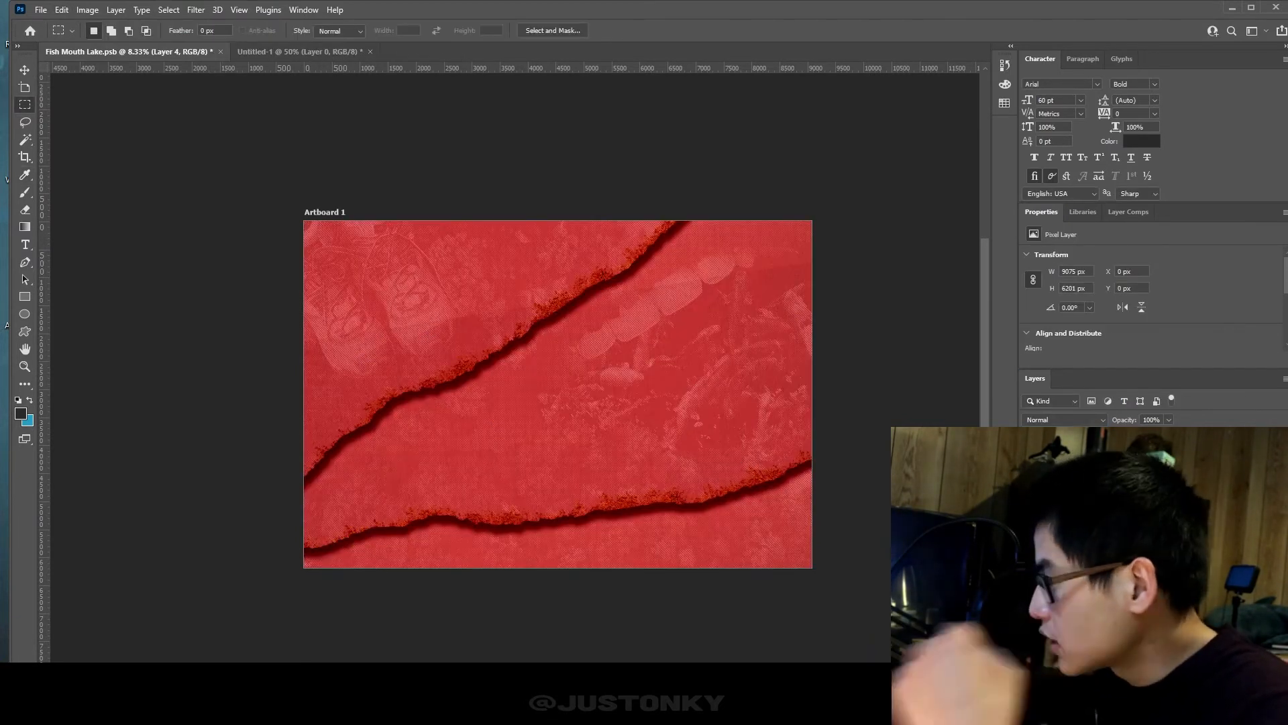
pyautogui.hotkey('ctrl', 'alt', 'g')
pyautogui.click(1065, 419)
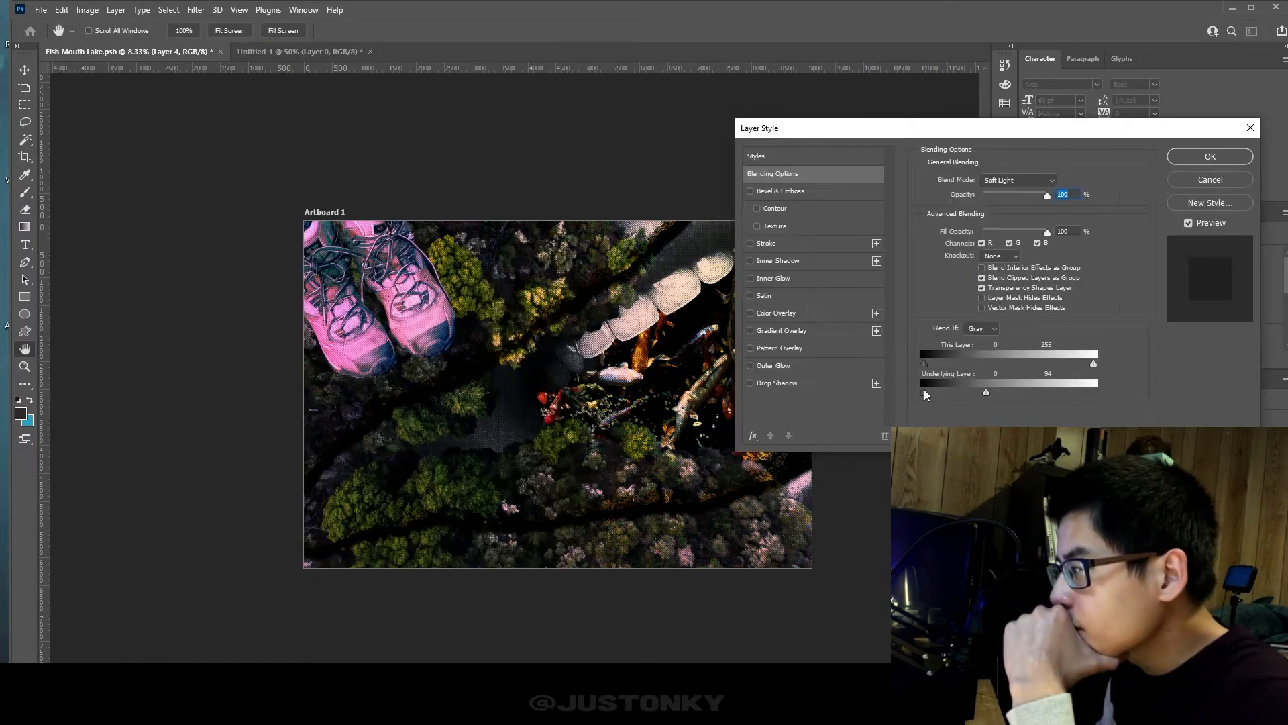
pyautogui.moveTo(925, 394); pyautogui.dragTo(973, 395)
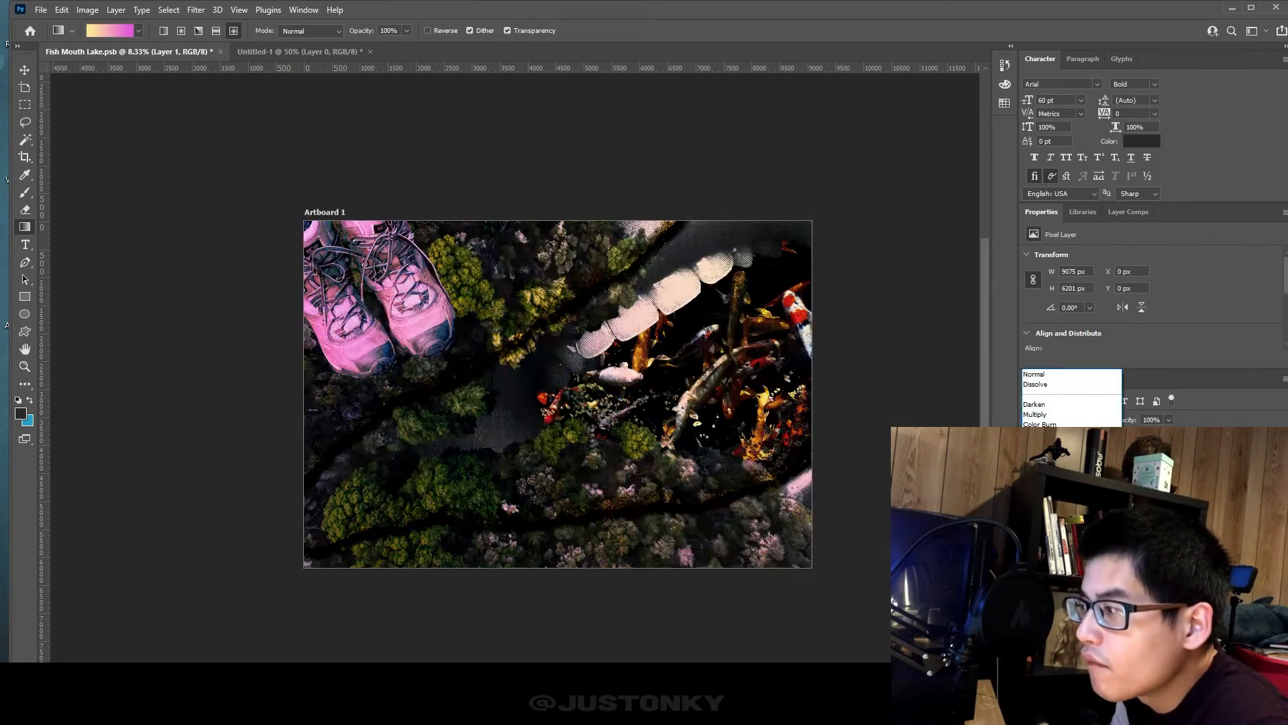
# - Keep Layer 1 in Normal blend mode and add 11% monochromatic Gaussian noise to it
pyautogui.click(1065, 420)
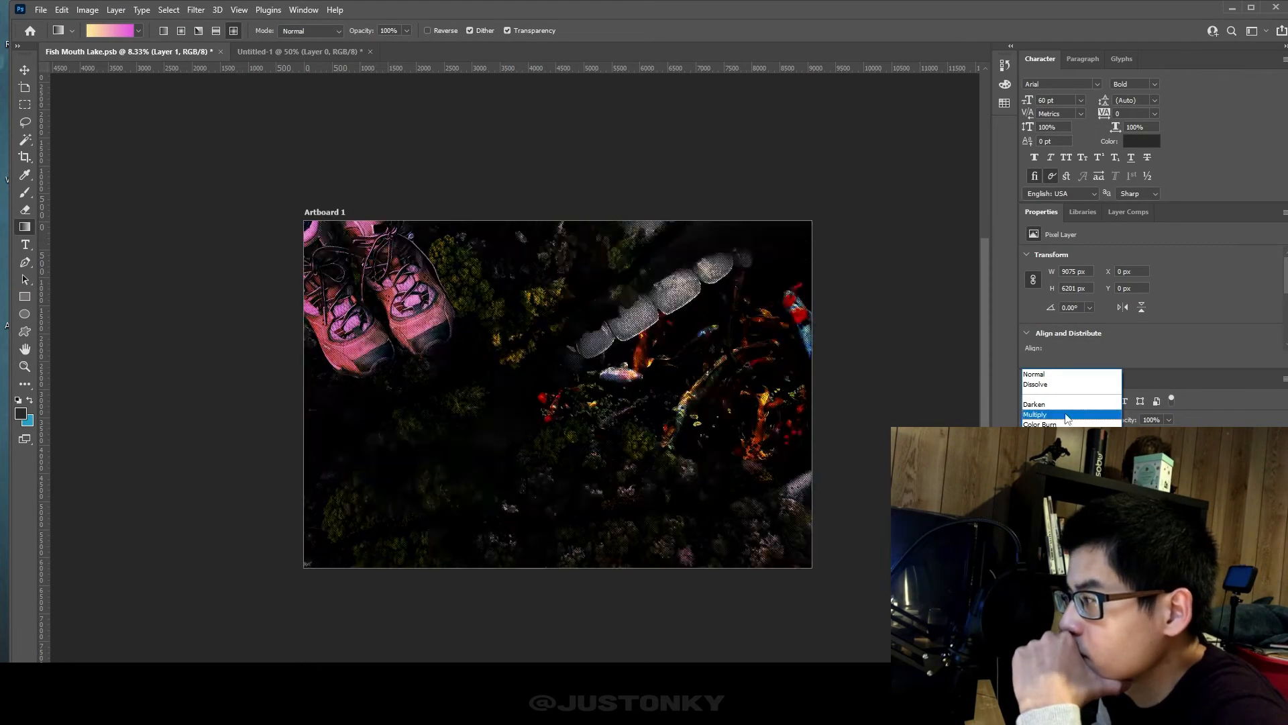
pyautogui.click(1060, 374)
pyautogui.click(196, 10)
pyautogui.moveTo(265, 226)
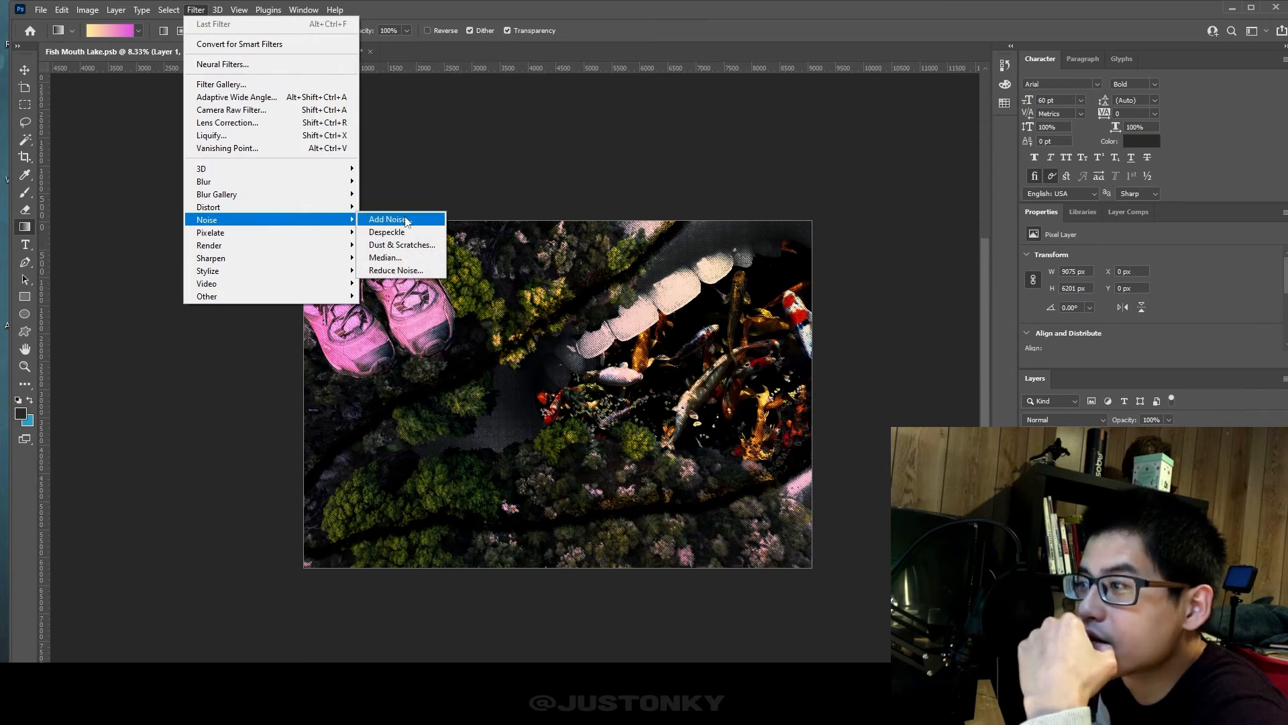
pyautogui.click(389, 220)
pyautogui.moveTo(650, 123); pyautogui.dragTo(764, 137)
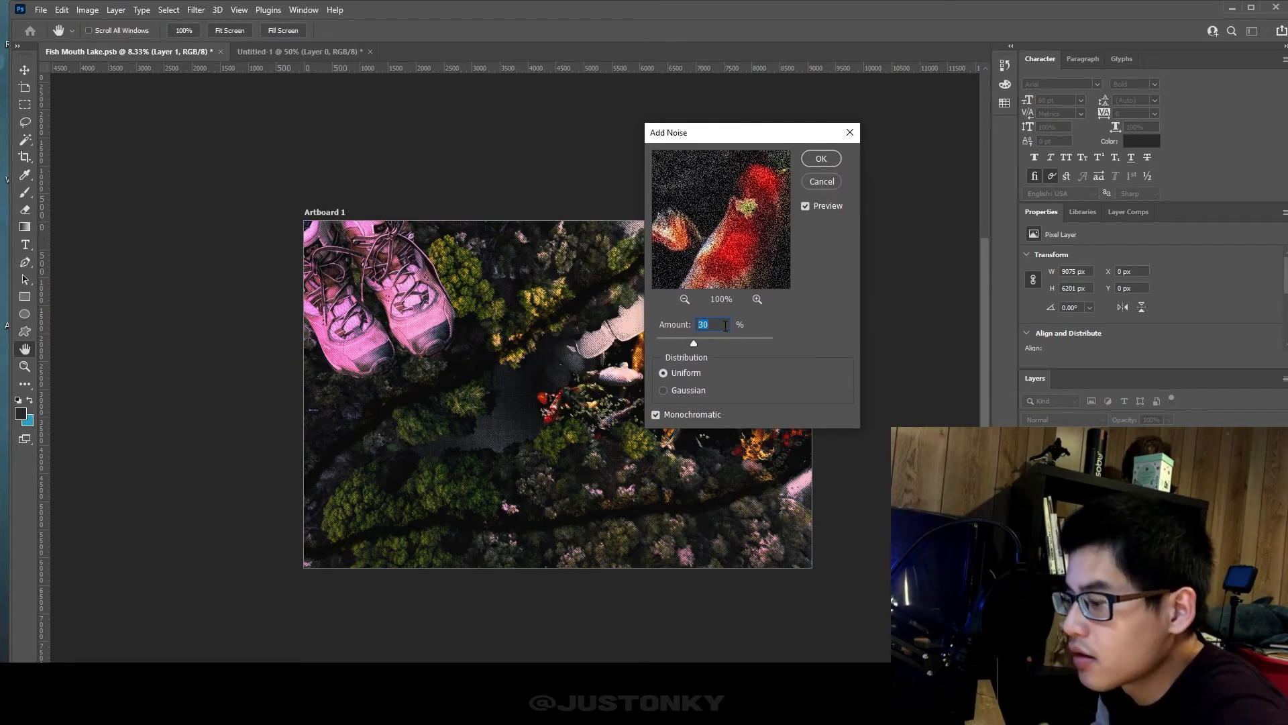
pyautogui.write('11')
pyautogui.click(686, 389)
pyautogui.click(821, 159)
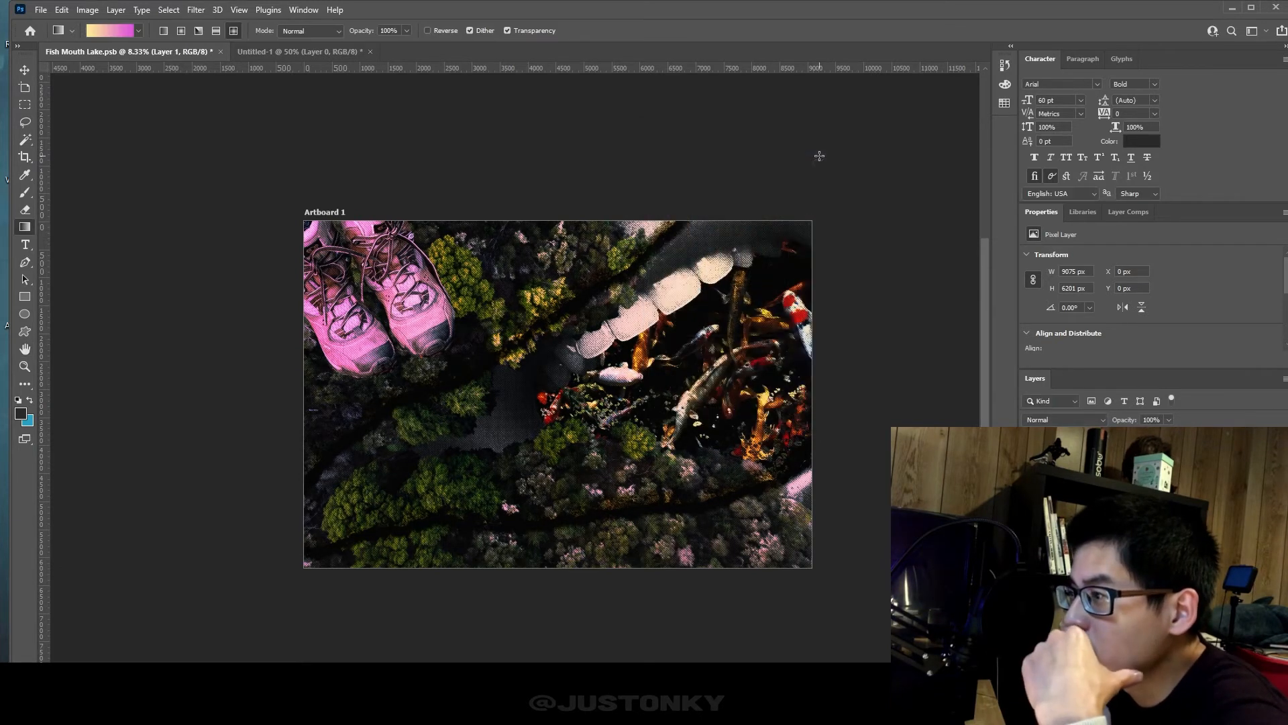
# - Compare the collage with and without the added noise by undoing and redoing it, leaving the noise applied
pyautogui.hotkey('ctrl', 'z')
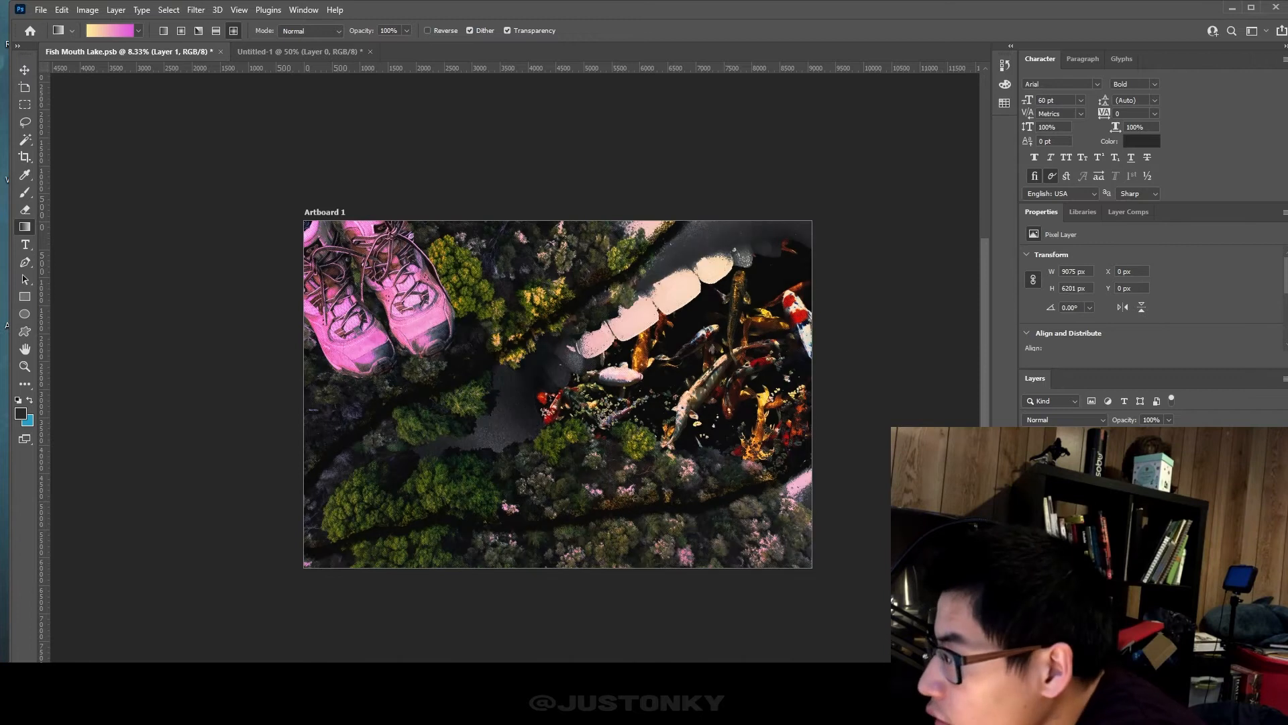
pyautogui.hotkey('ctrl', 'shift', 'z')
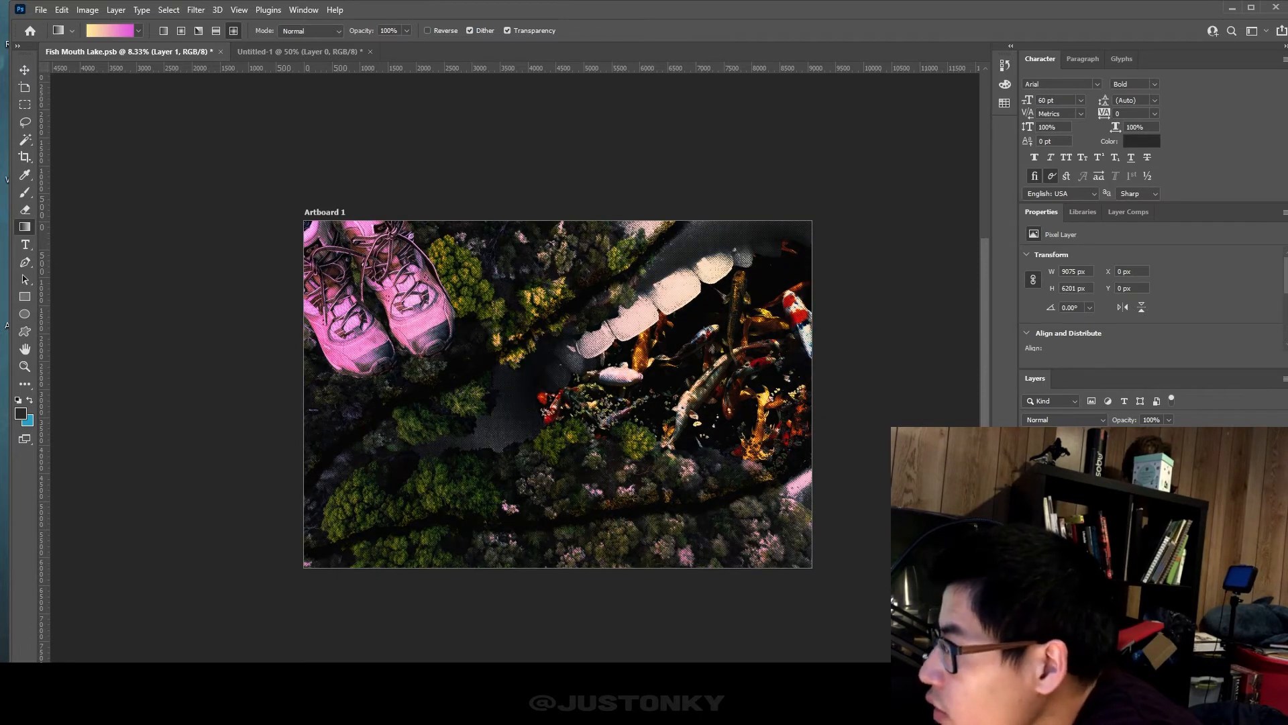
pyautogui.hotkey('ctrl', 'z')
pyautogui.hotkey('ctrl', 'shift', 'z')
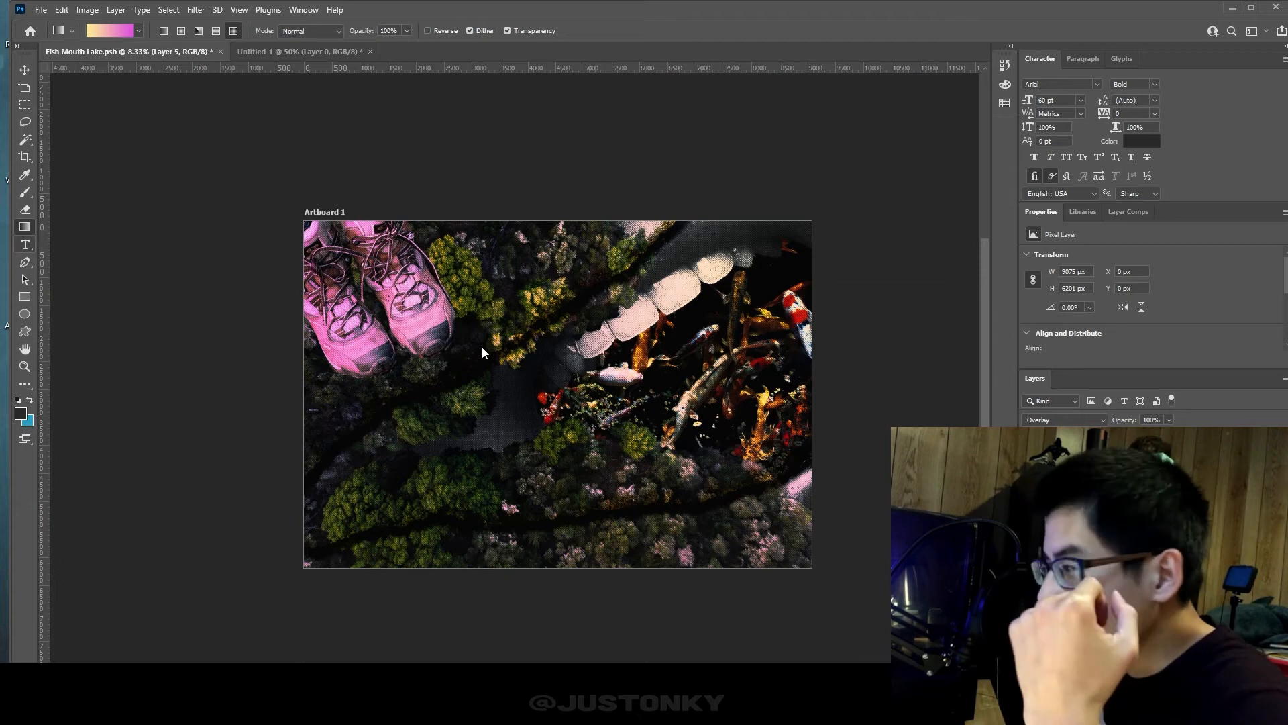
# - Place the white text BLAH near the middle of the artboard and change Layer 1's blend mode
pyautogui.click(25, 244)
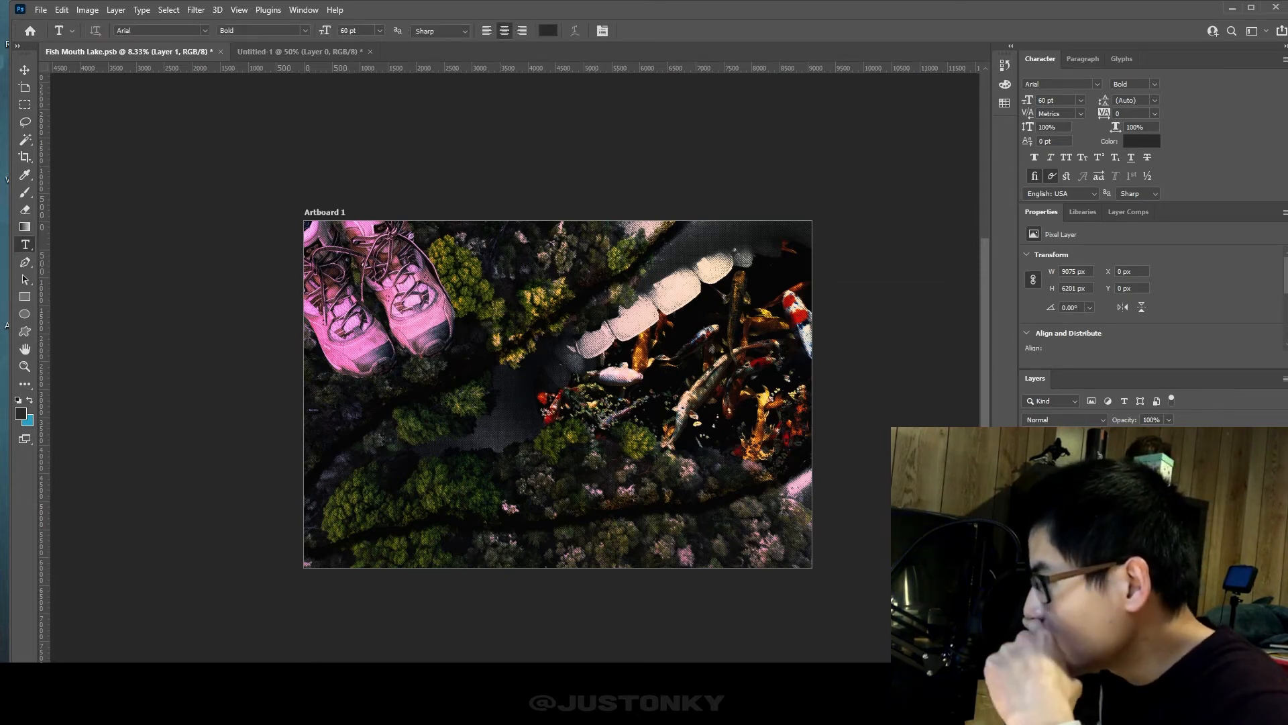
pyautogui.click(1100, 536)
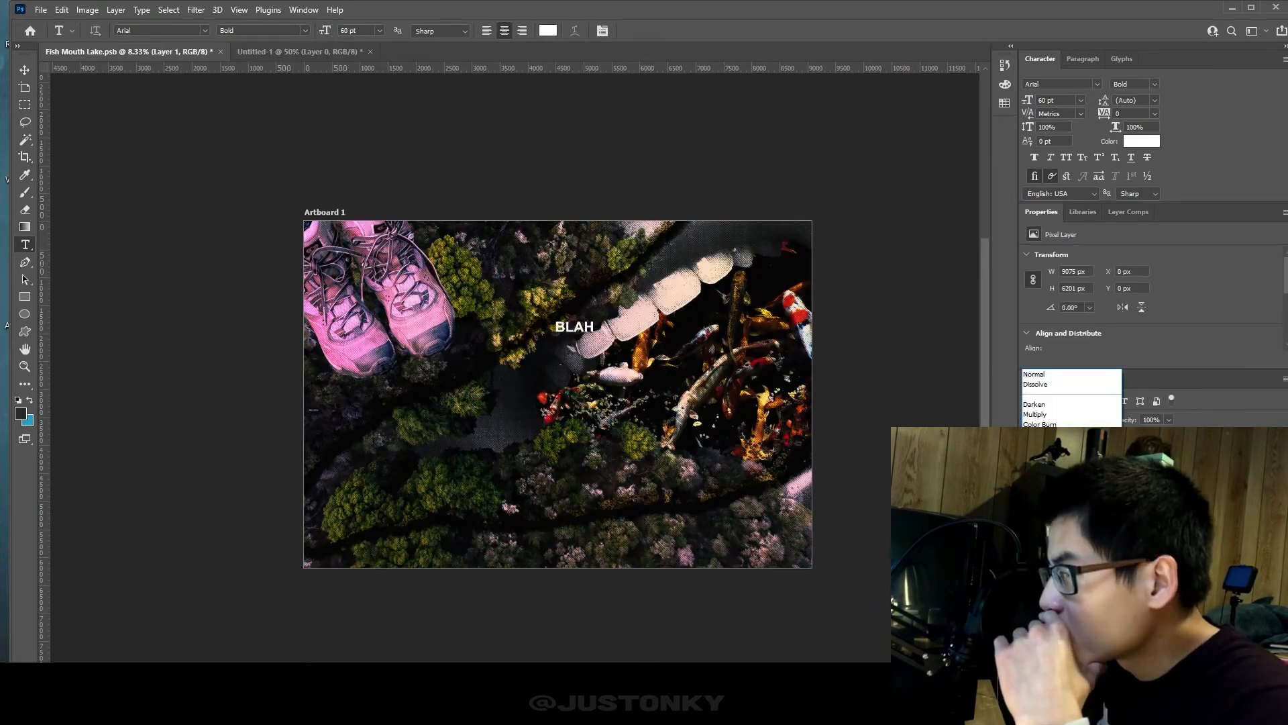
pyautogui.click(1047, 525)
# - Set the BLAH text's font to AltaCalifornia Regular and its size to 300 pt
pyautogui.doubleClick(575, 327)
pyautogui.click(204, 30)
pyautogui.click(204, 160)
pyautogui.click(379, 30)
pyautogui.click(361, 202)
pyautogui.moveTo(368, 30); pyautogui.dragTo(288, 29)
pyautogui.press('BackSpace')
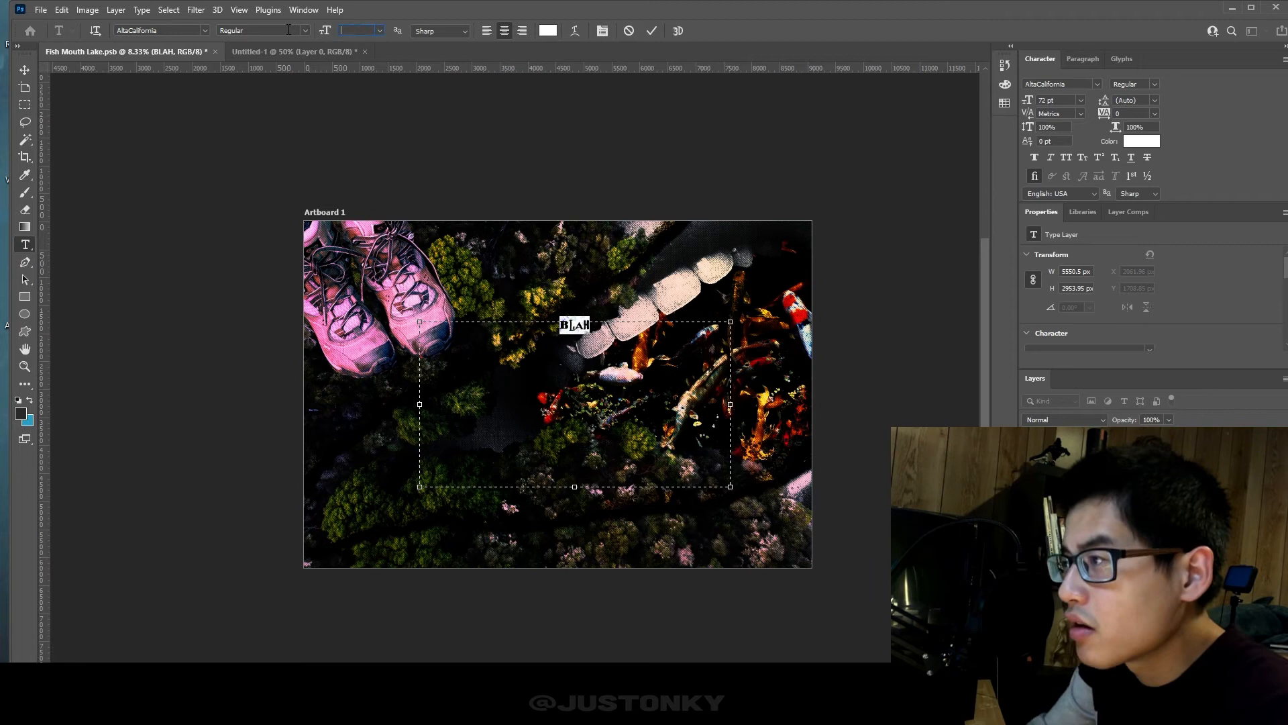
pyautogui.write('300')
pyautogui.press('Return')
# - Move the BLAH text down to the centre of the artboard, and undo the move
pyautogui.click(25, 70)
pyautogui.moveTo(575, 334); pyautogui.dragTo(553, 403)
pyautogui.click(403, 31)
pyautogui.hotkey('ctrl', 'z')
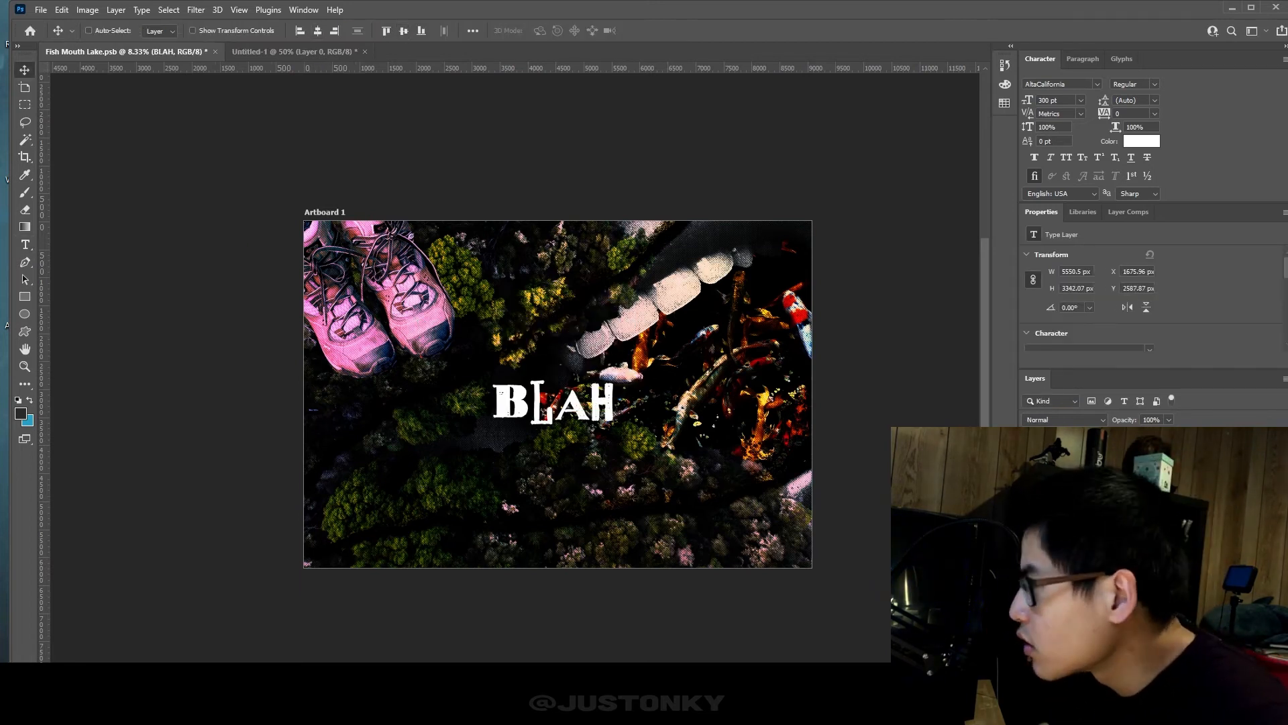
pyautogui.hotkey('ctrl', 'z')
# - Enlarge the BLAH text to 400 pt and move it to the lower middle of the artboard
pyautogui.doubleClick(575, 337)
pyautogui.moveTo(369, 30); pyautogui.dragTo(335, 30)
pyautogui.write('400')
pyautogui.click(652, 30)
pyautogui.moveTo(628, 350); pyautogui.dragTo(612, 508)
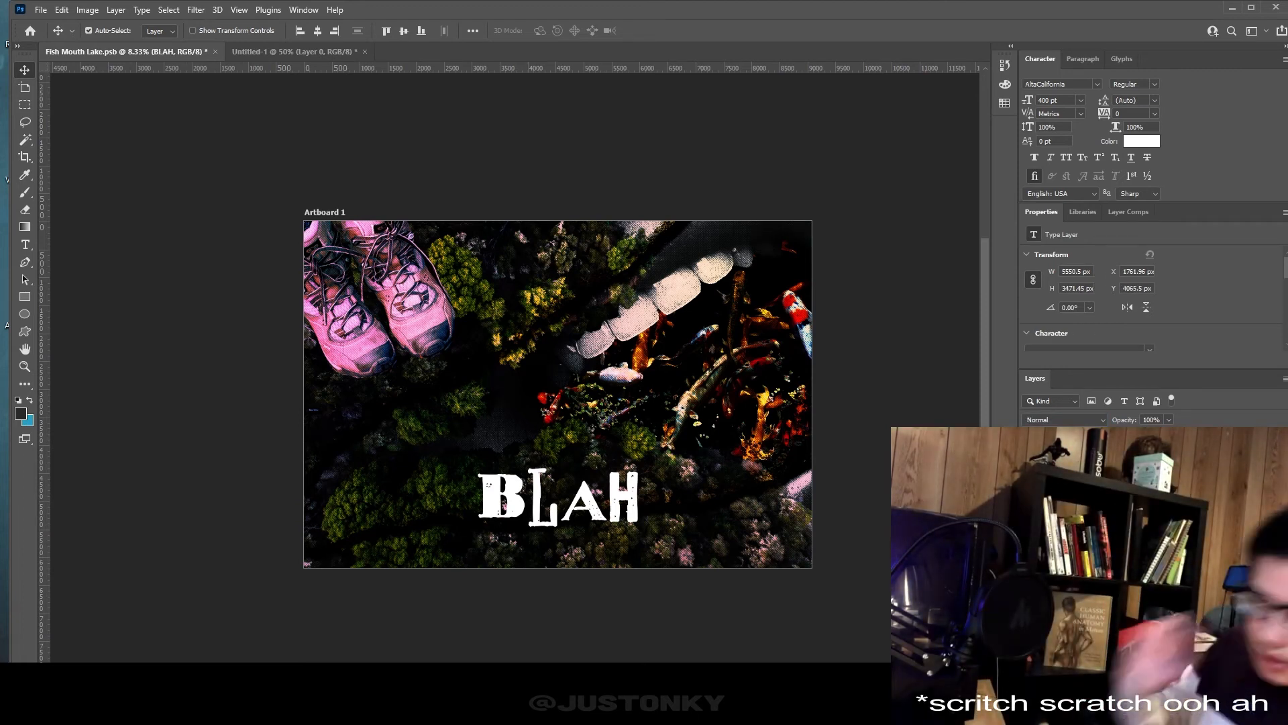
# - Convert the BLAH text to a smart object and apply a Motion Blur with a 0° angle and 99 pixels distance
pyautogui.click(196, 11)
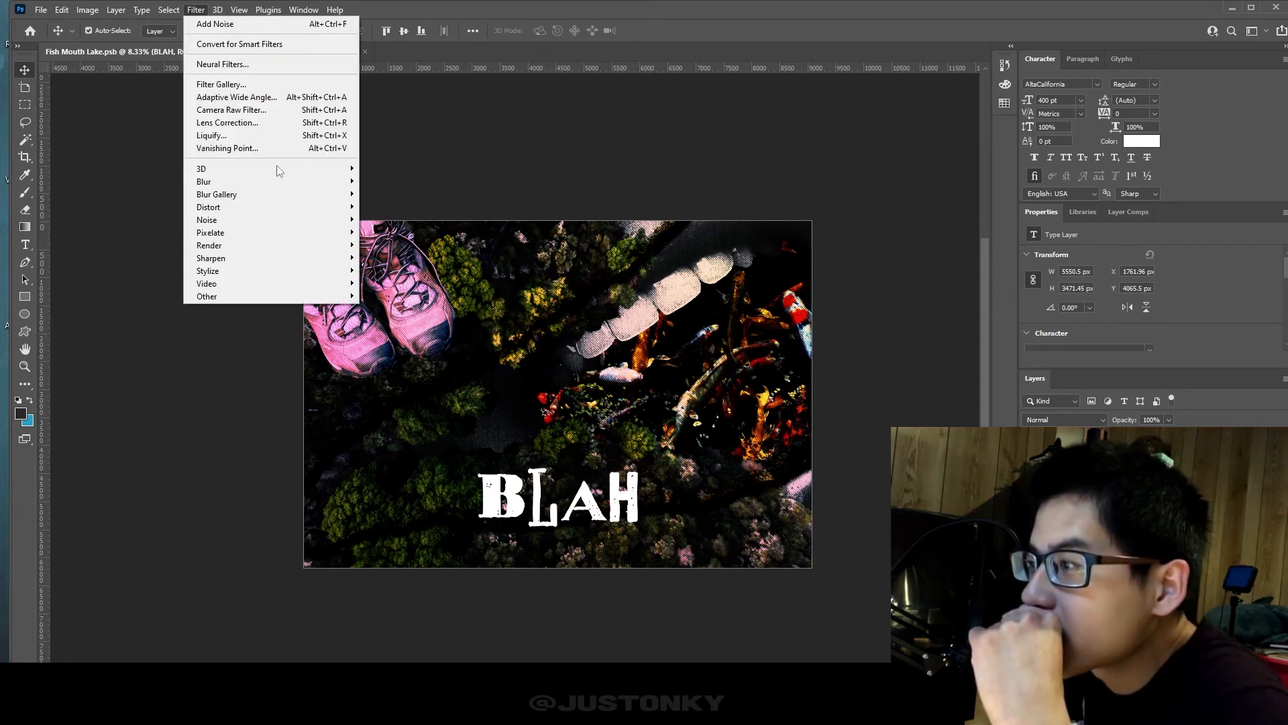
pyautogui.moveTo(288, 212)
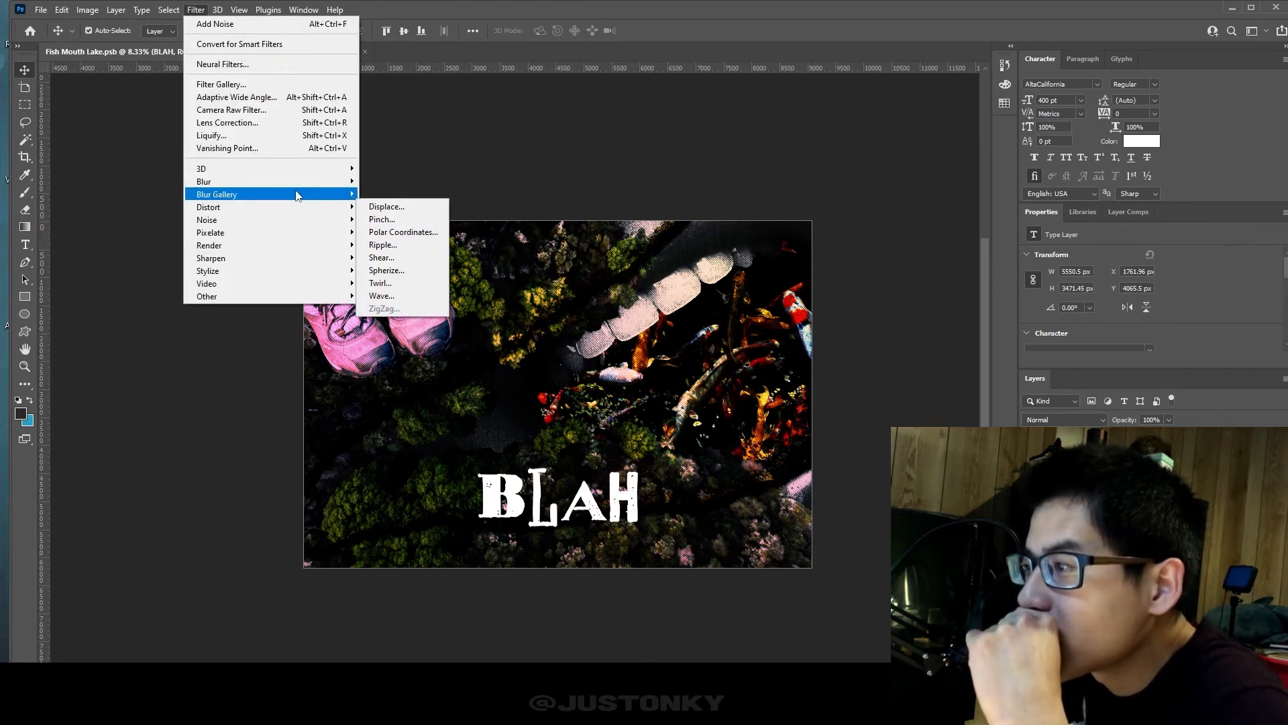
pyautogui.moveTo(295, 182)
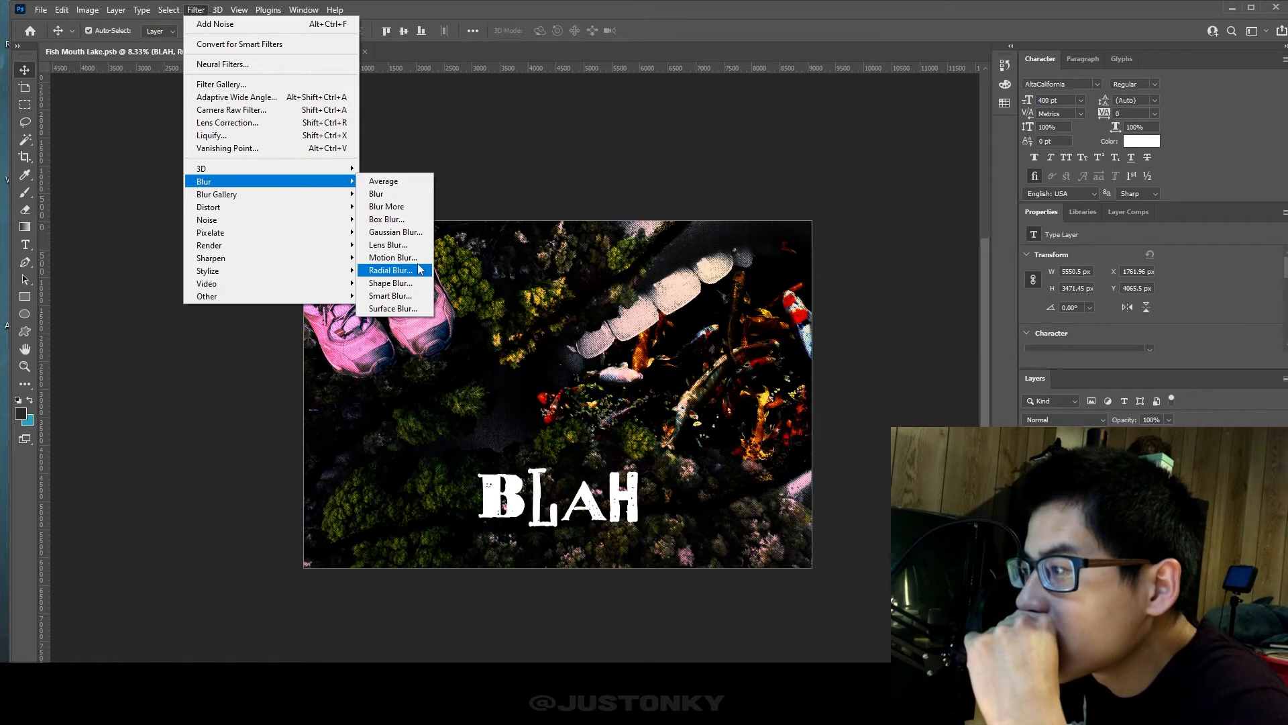
pyautogui.click(418, 268)
pyautogui.click(652, 267)
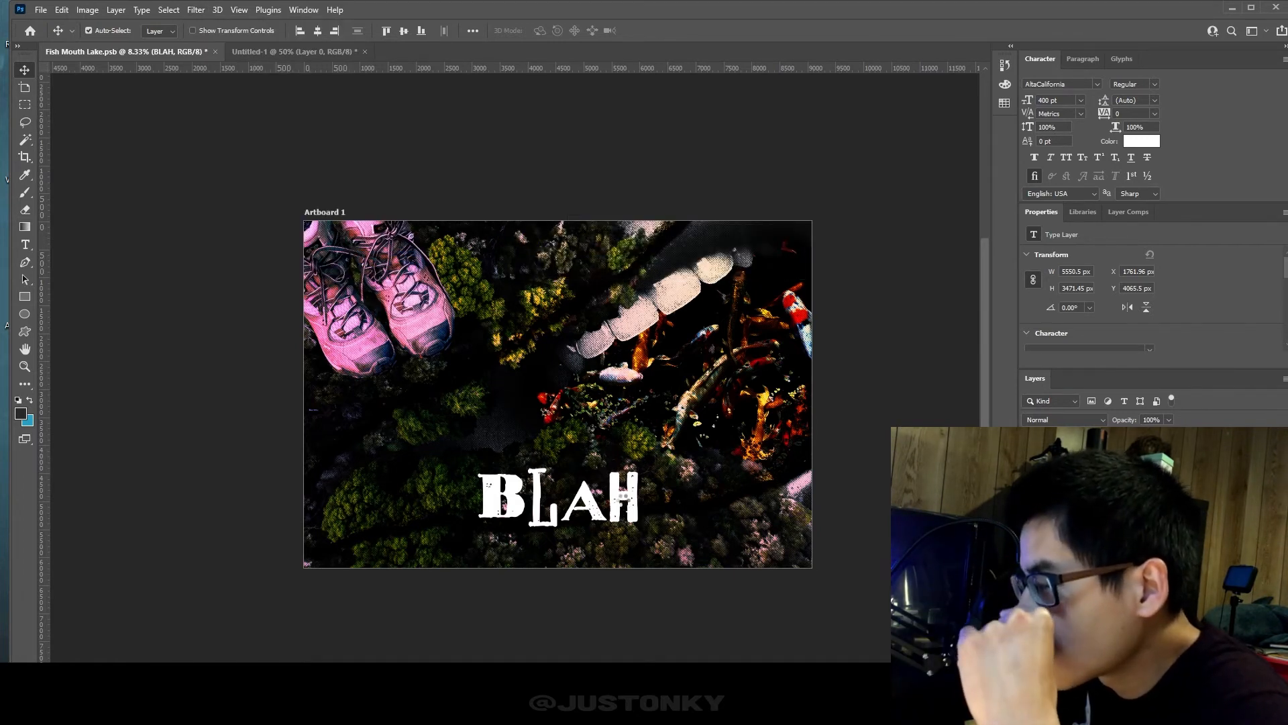
pyautogui.moveTo(656, 135); pyautogui.dragTo(768, 143)
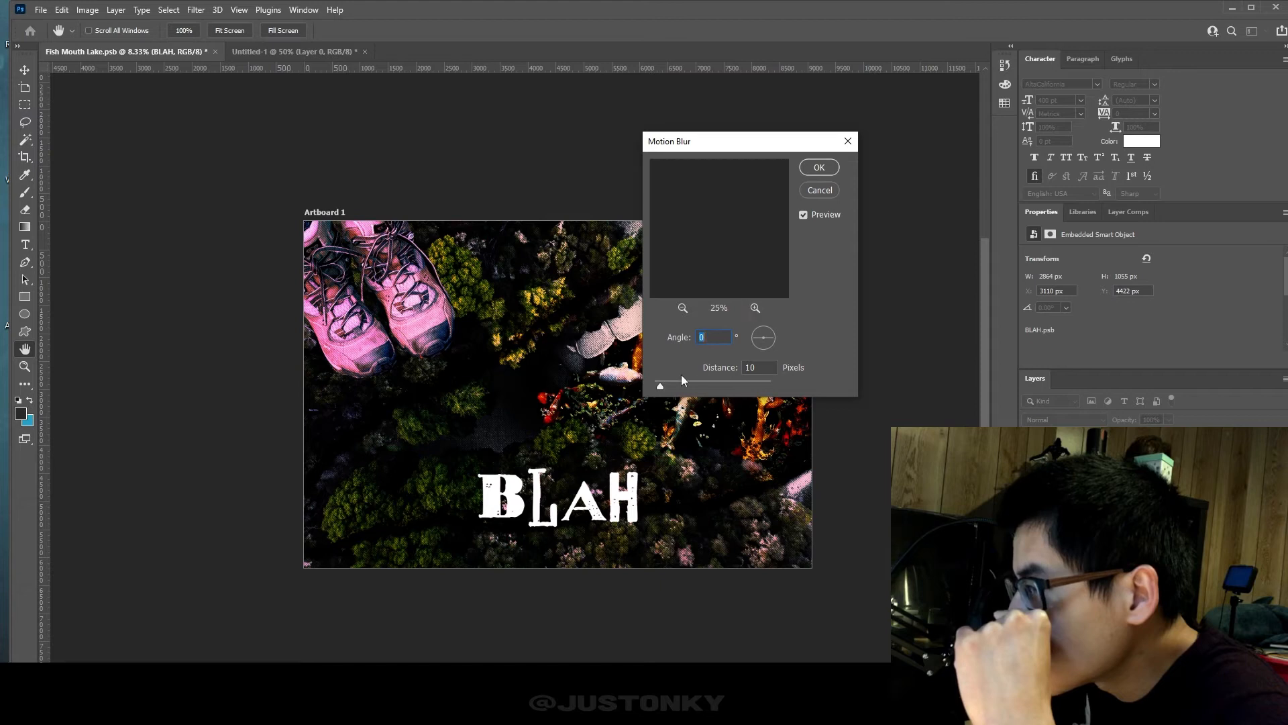
pyautogui.moveTo(667, 390); pyautogui.dragTo(695, 388)
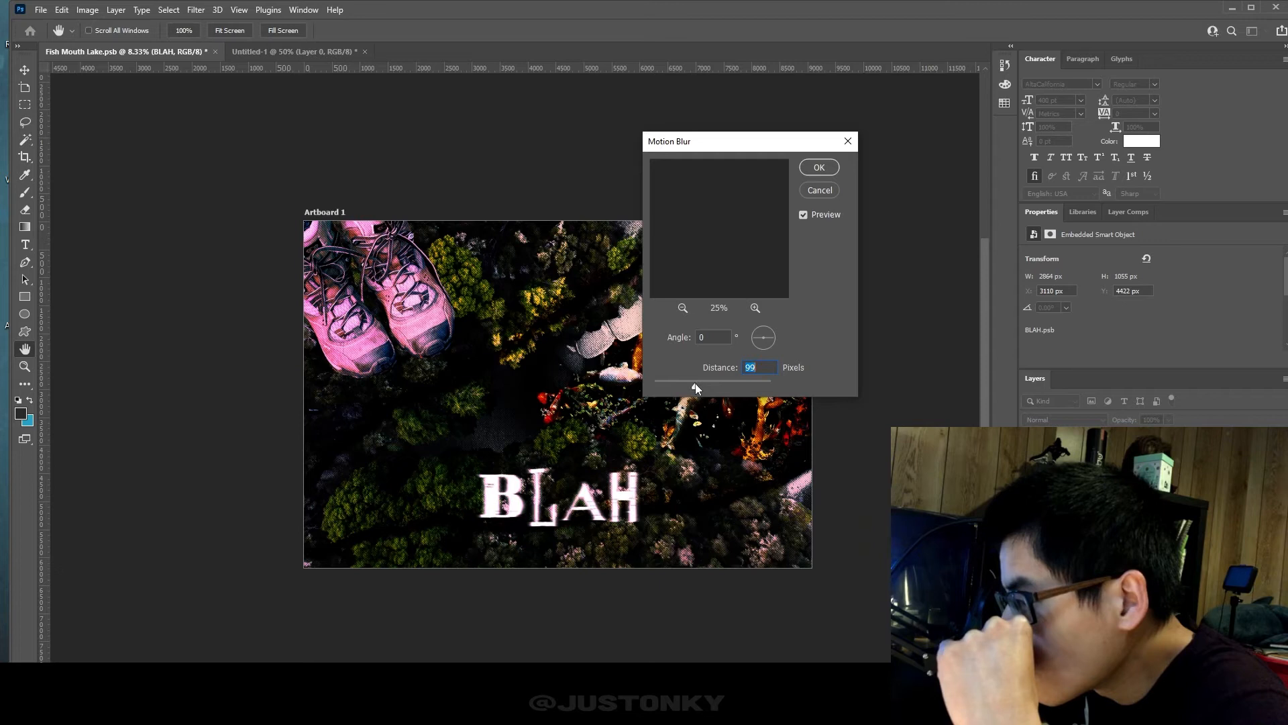
pyautogui.click(819, 168)
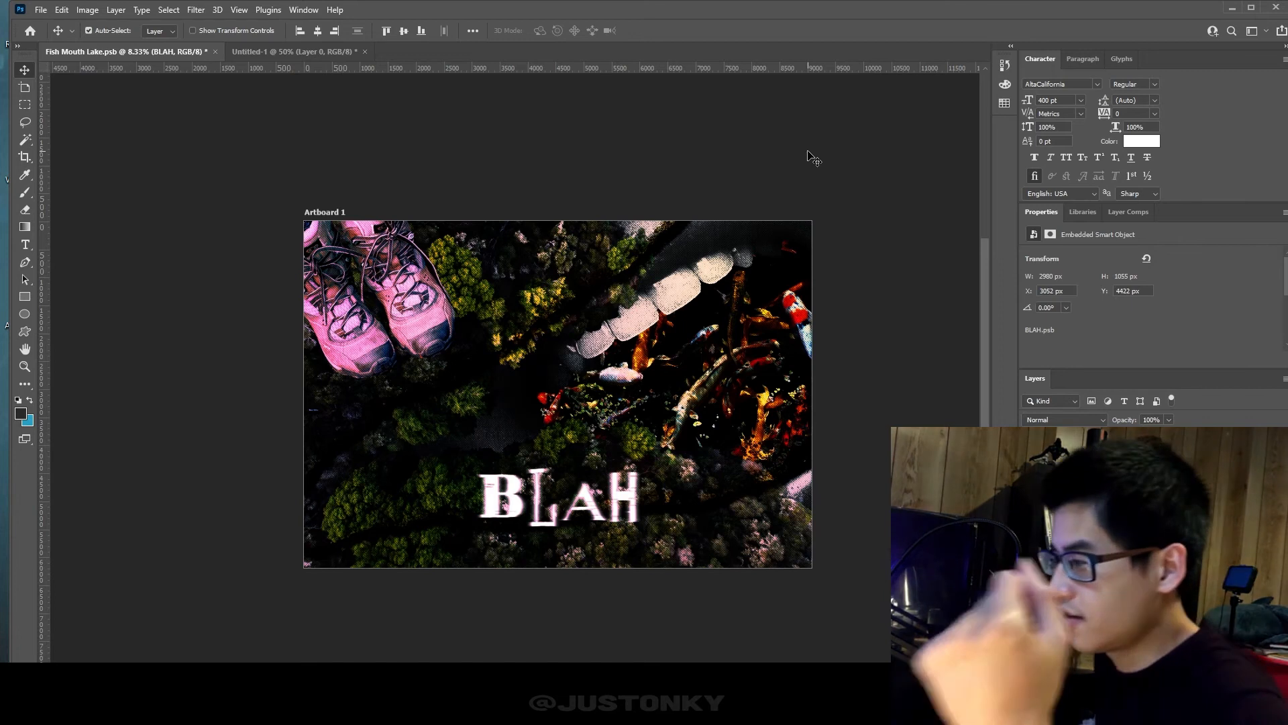
pyautogui.moveTo(414, 10); pyautogui.dragTo(429, 19)
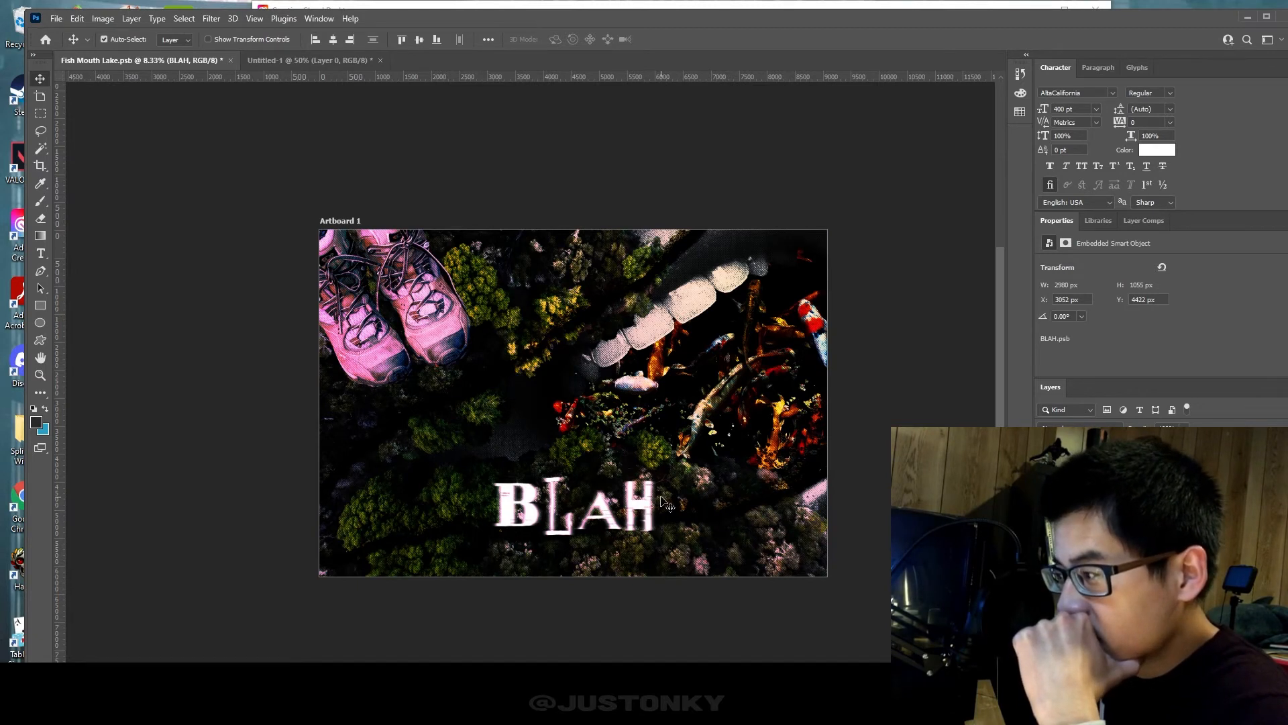
# - Move the BLAH title slightly up the artboard, to a Y position of about 3982 px
pyautogui.moveTo(644, 507); pyautogui.dragTo(644, 482)
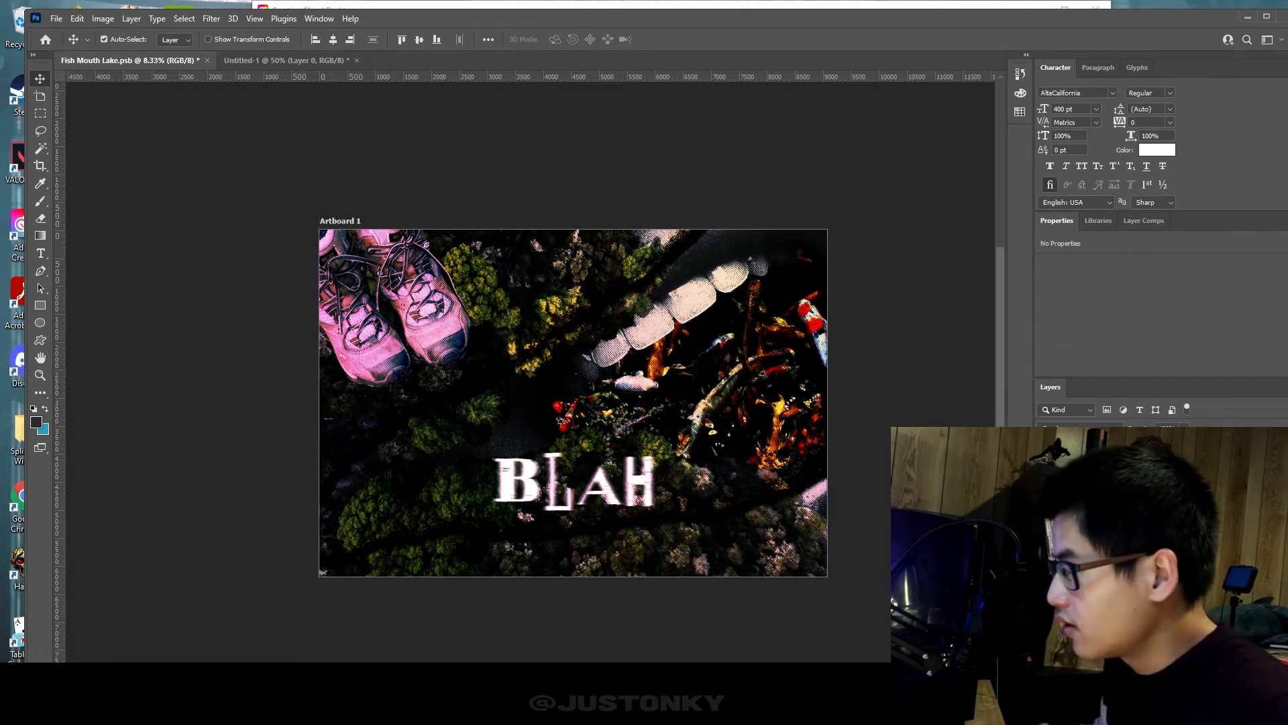
pyautogui.click(1113, 487)
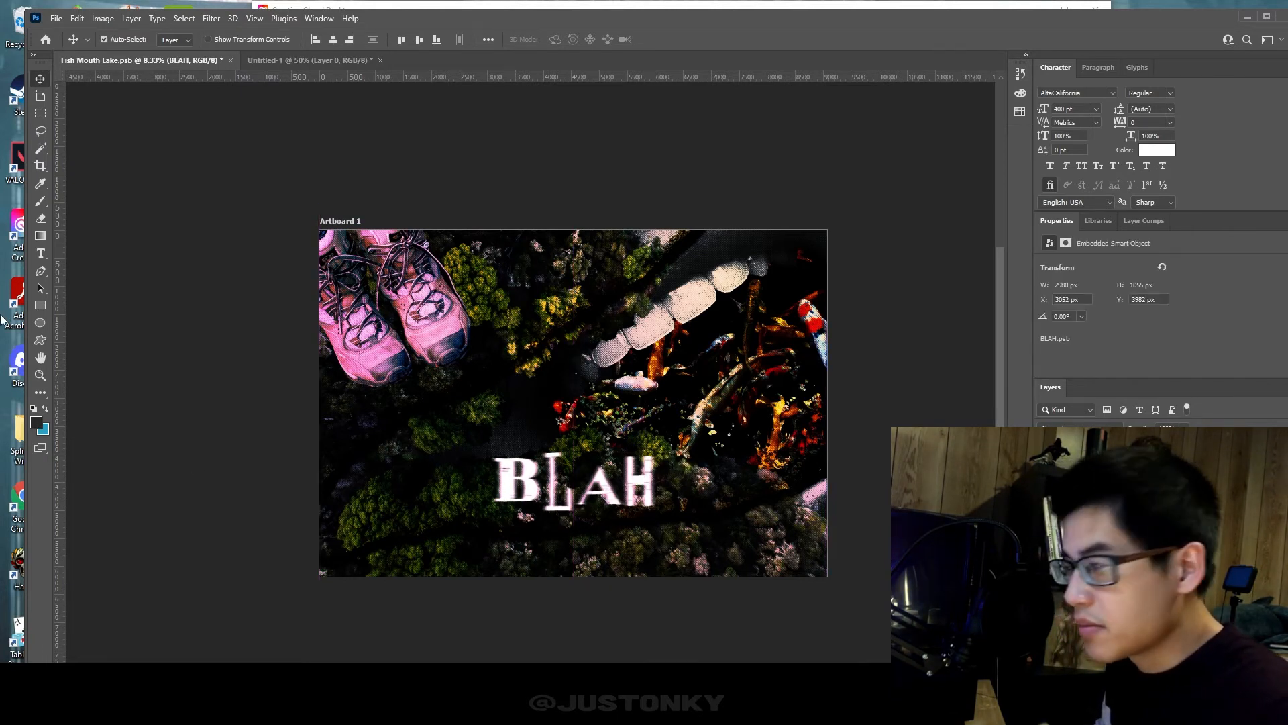
# - Add a text box about 4457 by 359 px below the BLAH title, reading "RUN FASTER." in Futura PT Book at 48 pt
pyautogui.click(40, 253)
pyautogui.moveTo(443, 525); pyautogui.dragTo(691, 545)
pyautogui.click(395, 39)
pyautogui.click(371, 186)
pyautogui.click(220, 39)
pyautogui.scroll(-1, 204, 289)
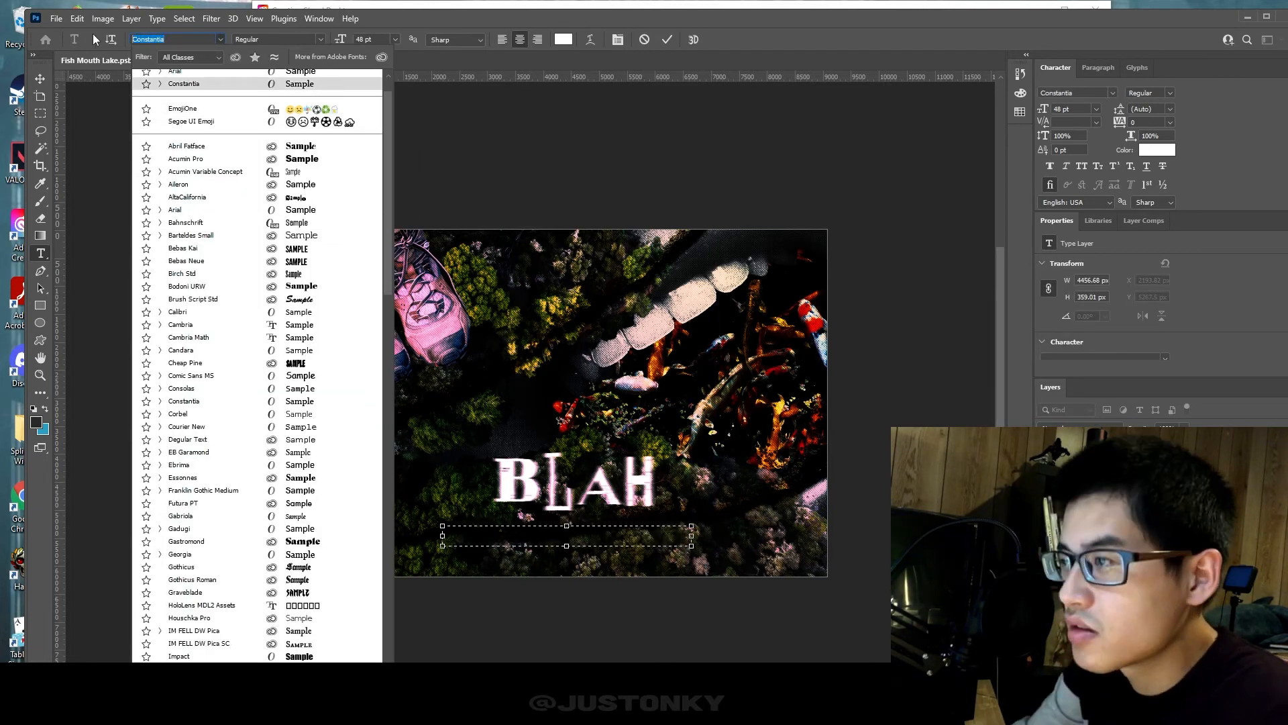
pyautogui.write('futu')
pyautogui.click(310, 84)
pyautogui.write('RUN FAS')
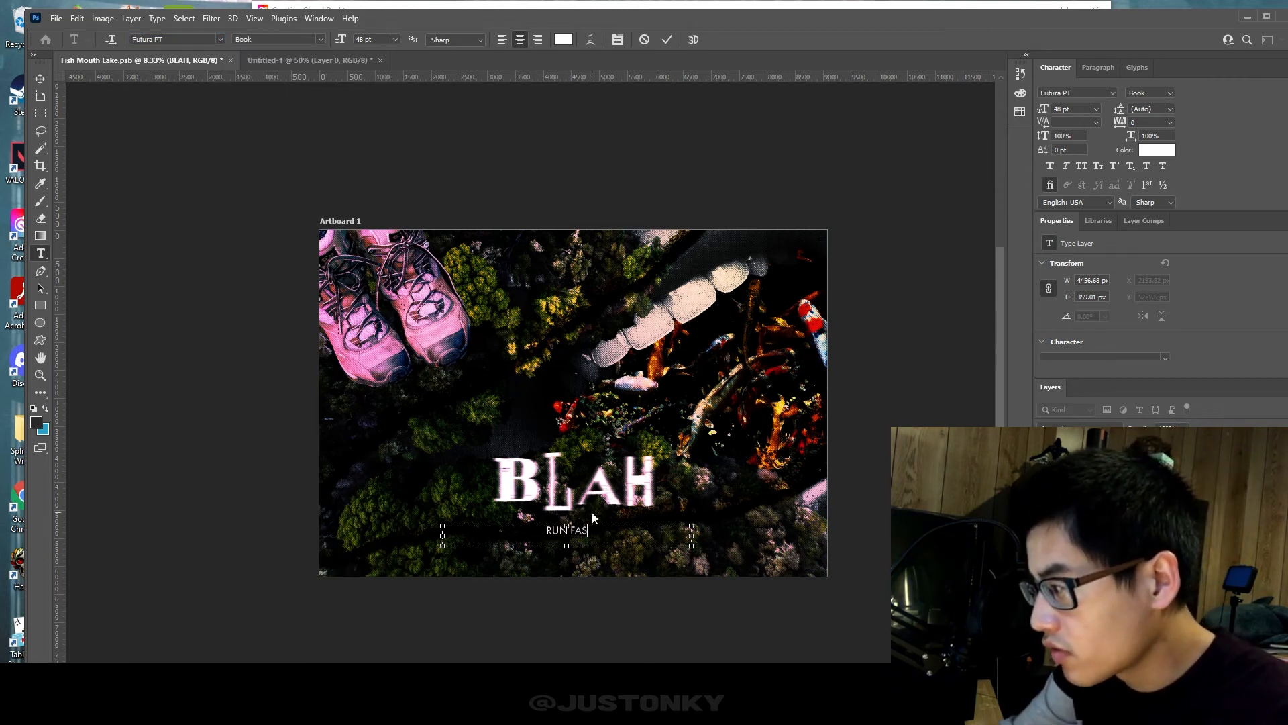
pyautogui.write('TER')
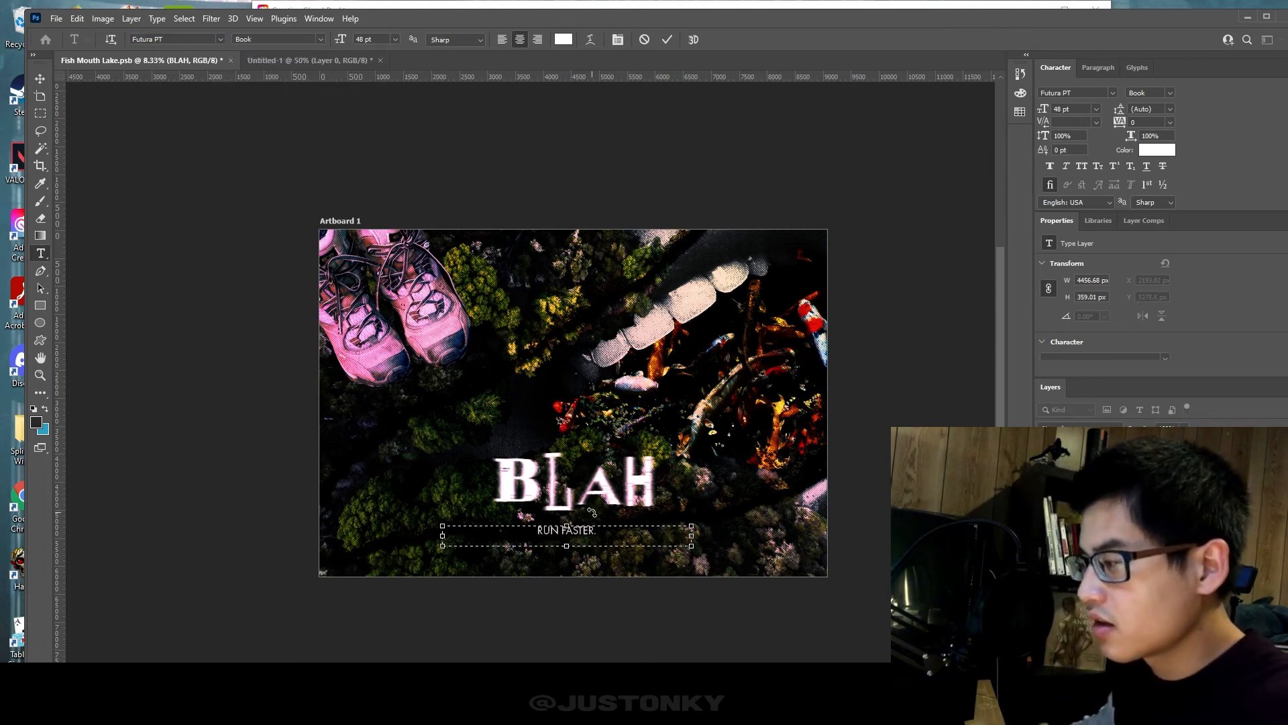
pyautogui.write('.')
# - Enlarge the whole RUN FASTER. text to 72 pt and commit the change
pyautogui.moveTo(621, 534); pyautogui.dragTo(534, 530)
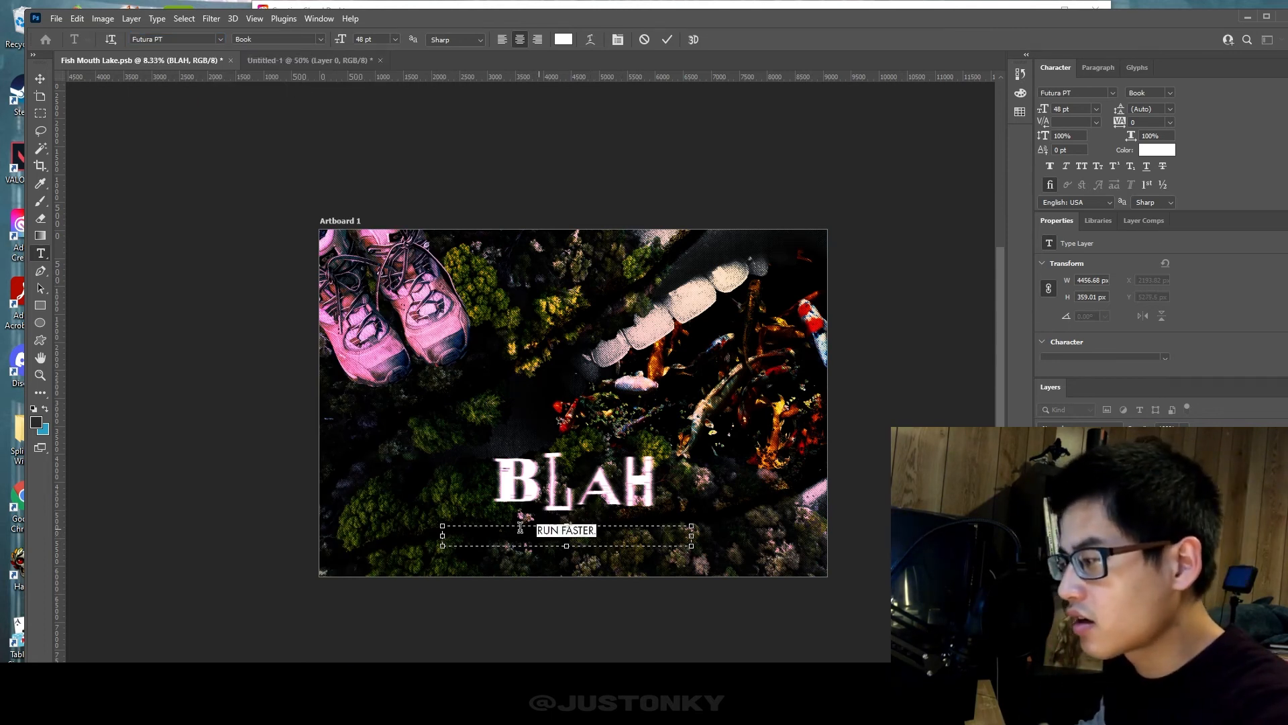
pyautogui.click(395, 39)
pyautogui.click(396, 209)
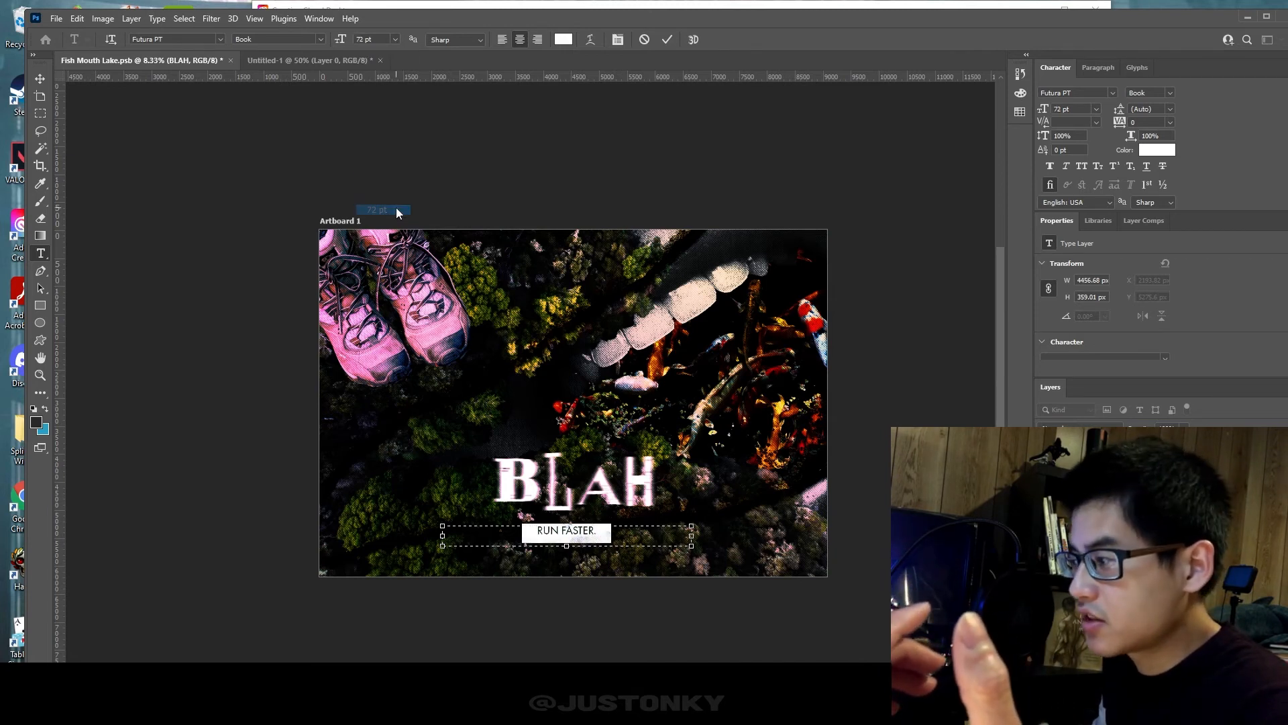
pyautogui.click(40, 79)
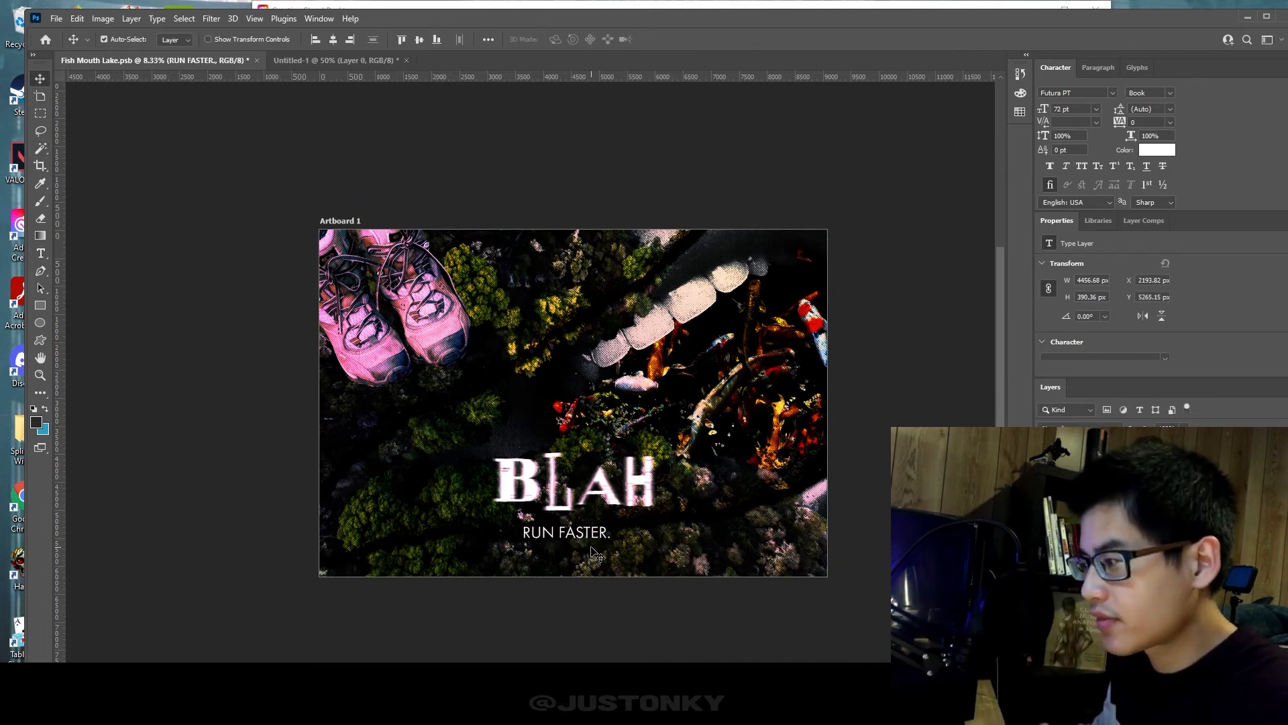
# - Centre the BLAH title and the RUN FASTER. text horizontally on the artboard
pyautogui.click(738, 305)
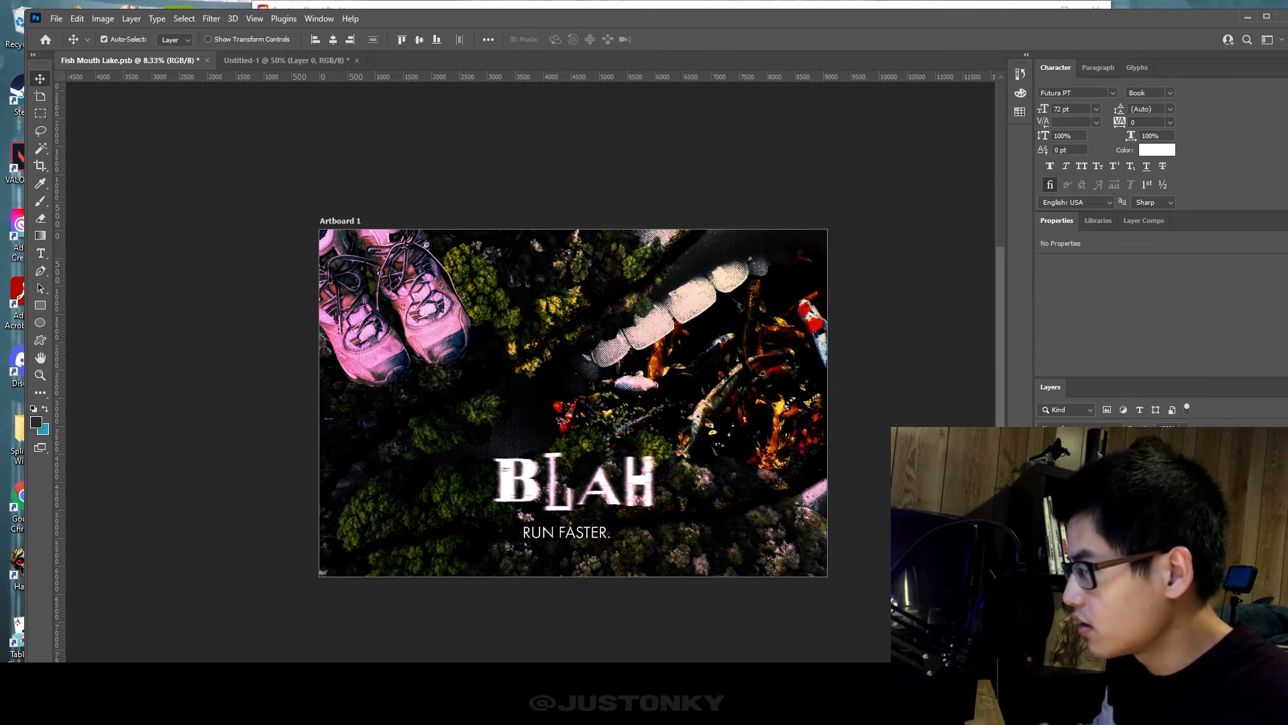
pyautogui.click(334, 40)
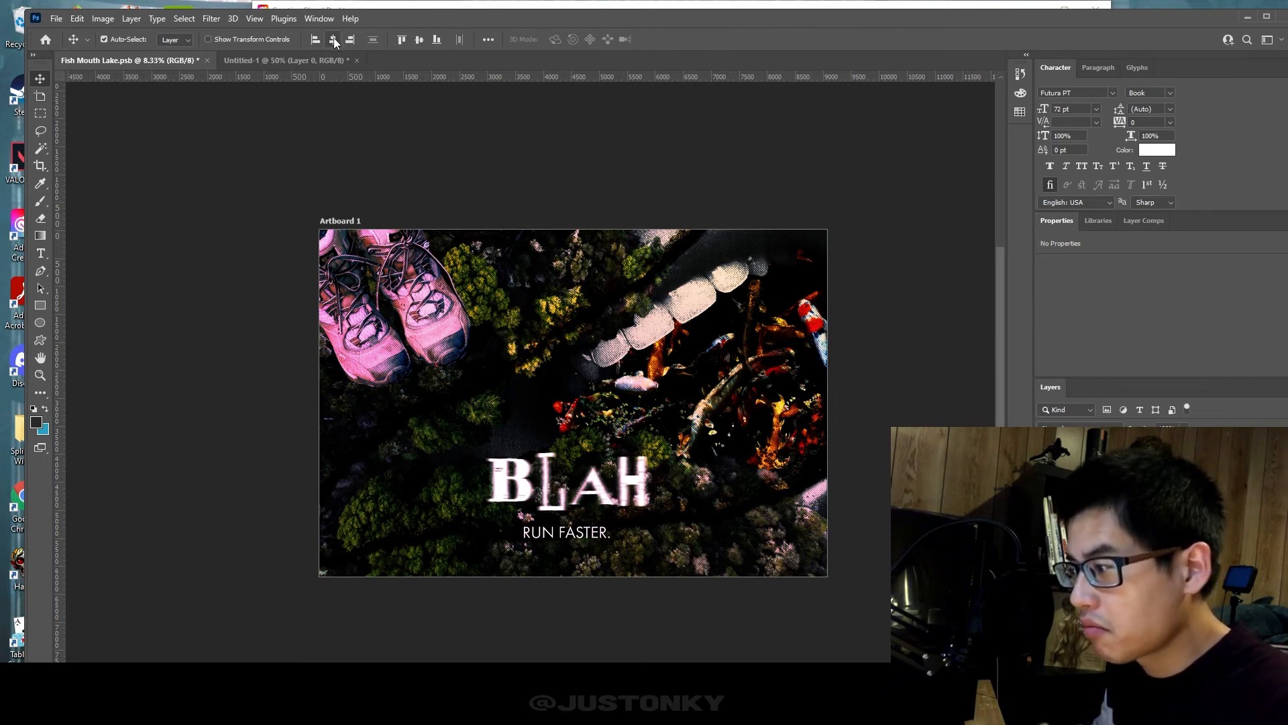
pyautogui.click(584, 538)
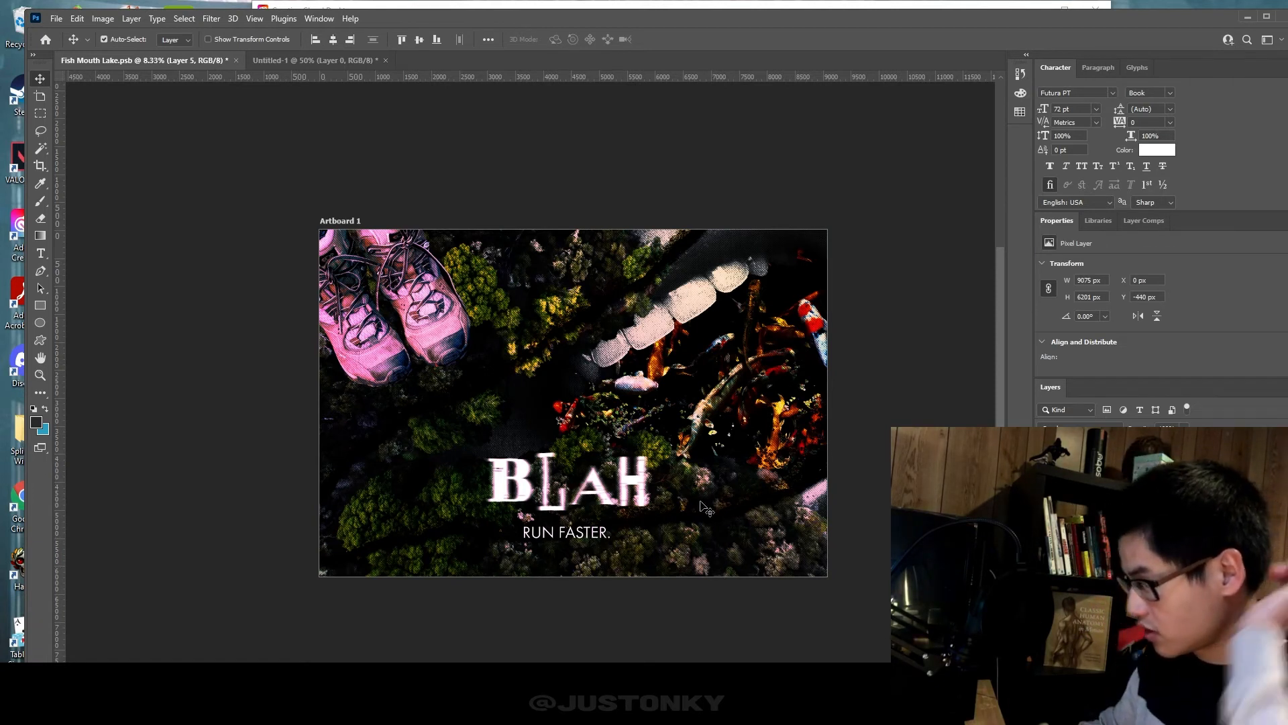
pyautogui.click(567, 533)
pyautogui.click(590, 610)
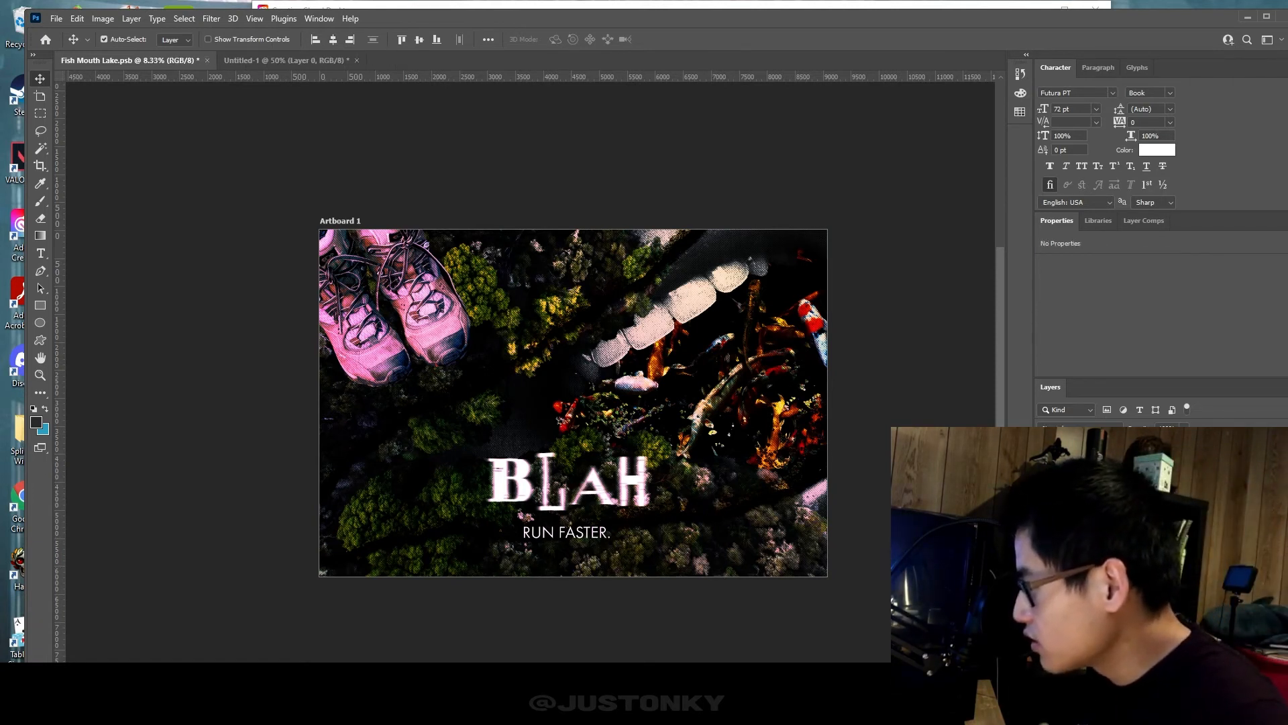
pyautogui.click(333, 41)
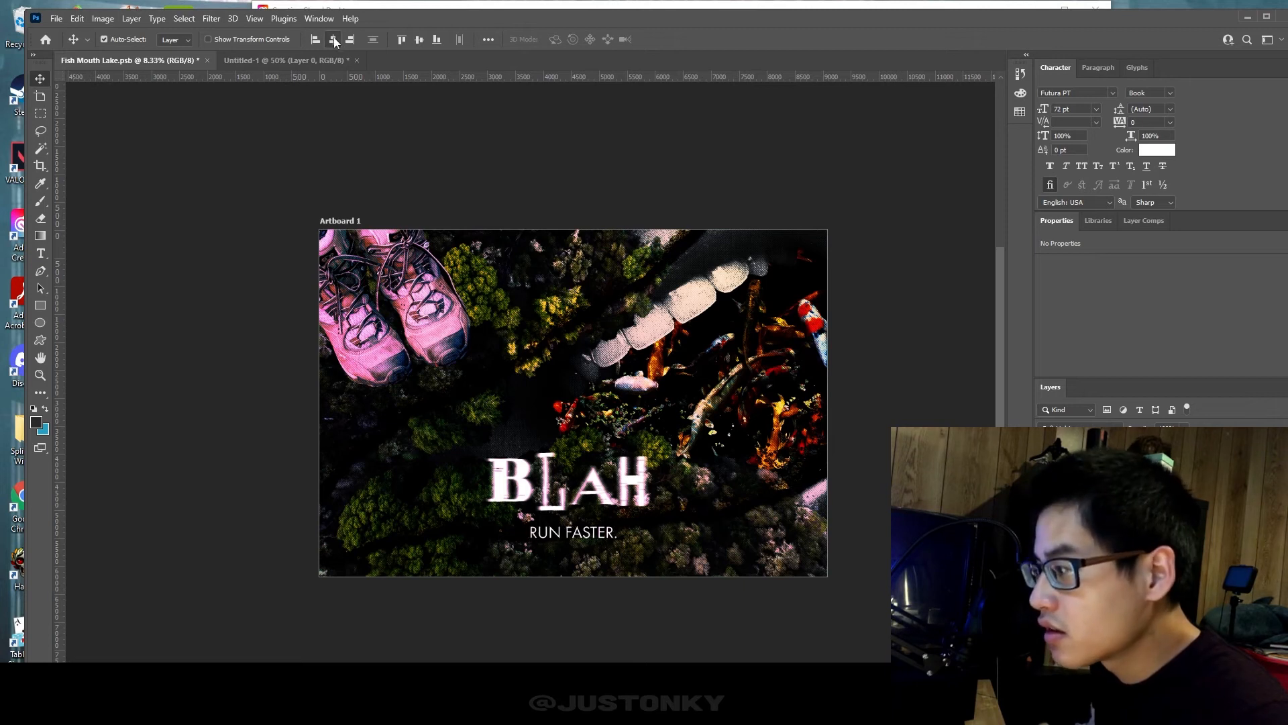
# - Change the blend mode of the RUN FASTER. text layer
pyautogui.click(1100, 513)
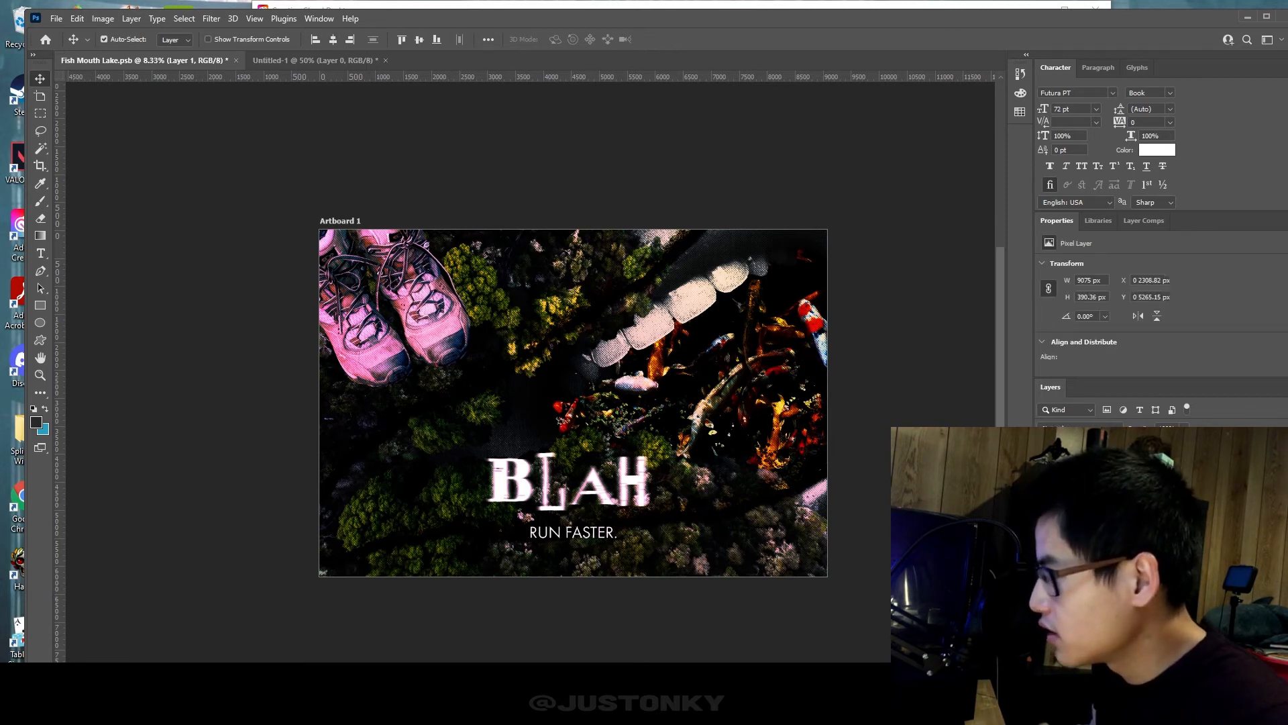
pyautogui.click(1100, 493)
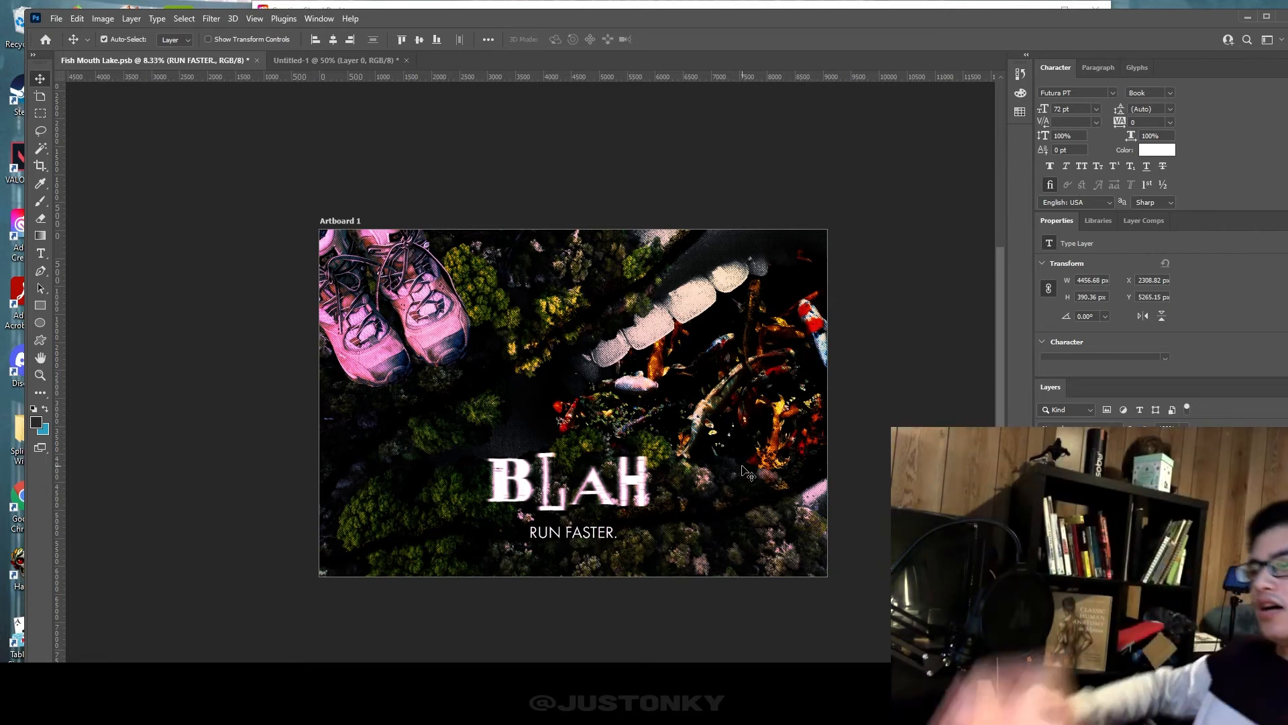
pyautogui.click(1079, 429)
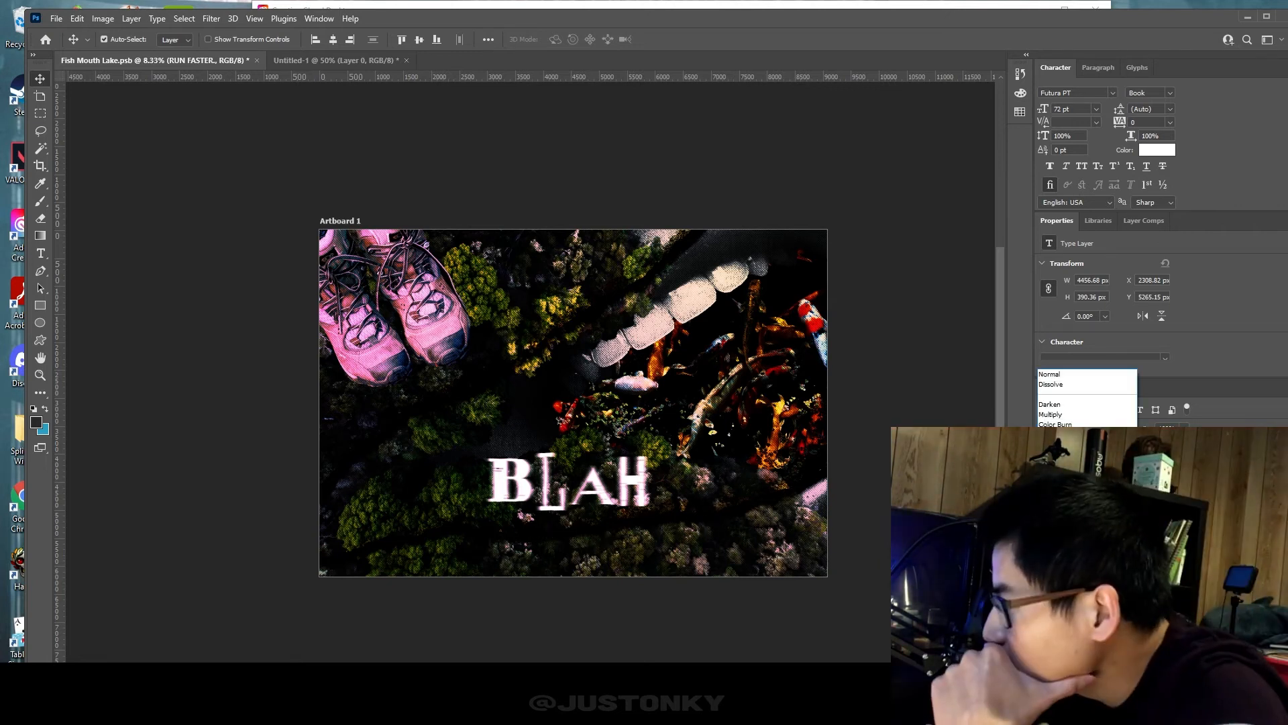
pyautogui.click(1068, 617)
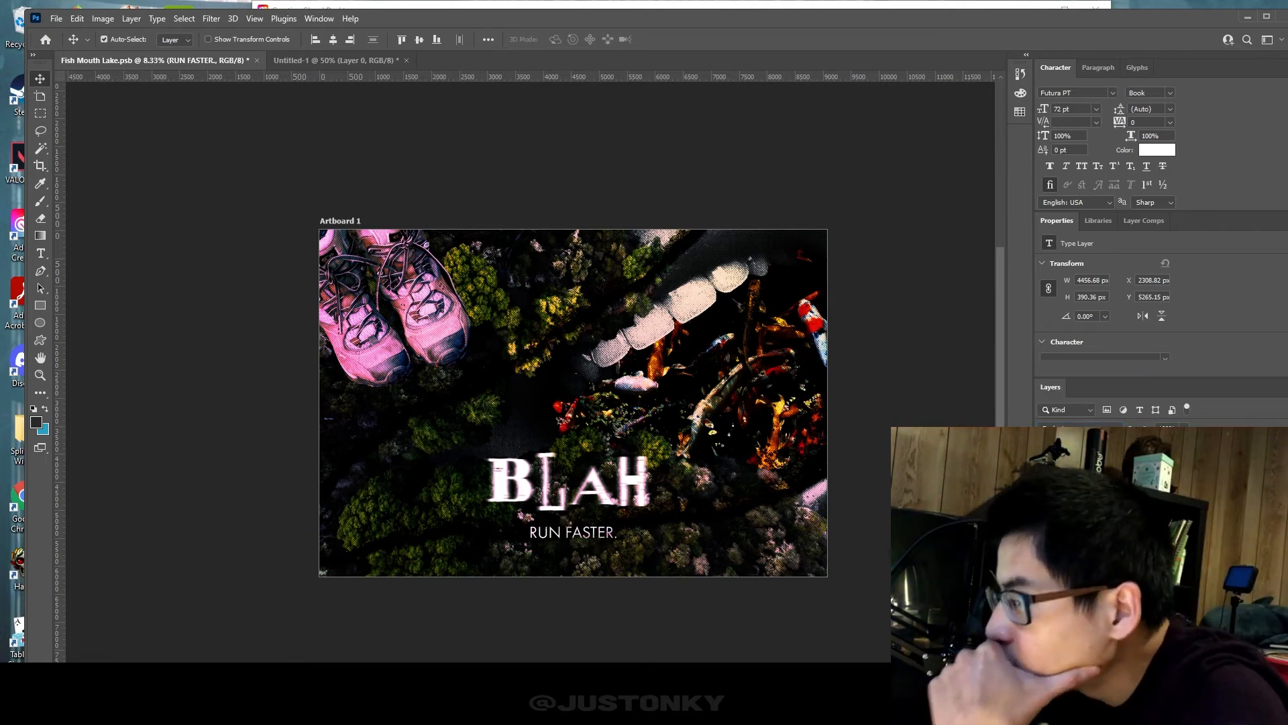
pyautogui.click(1100, 513)
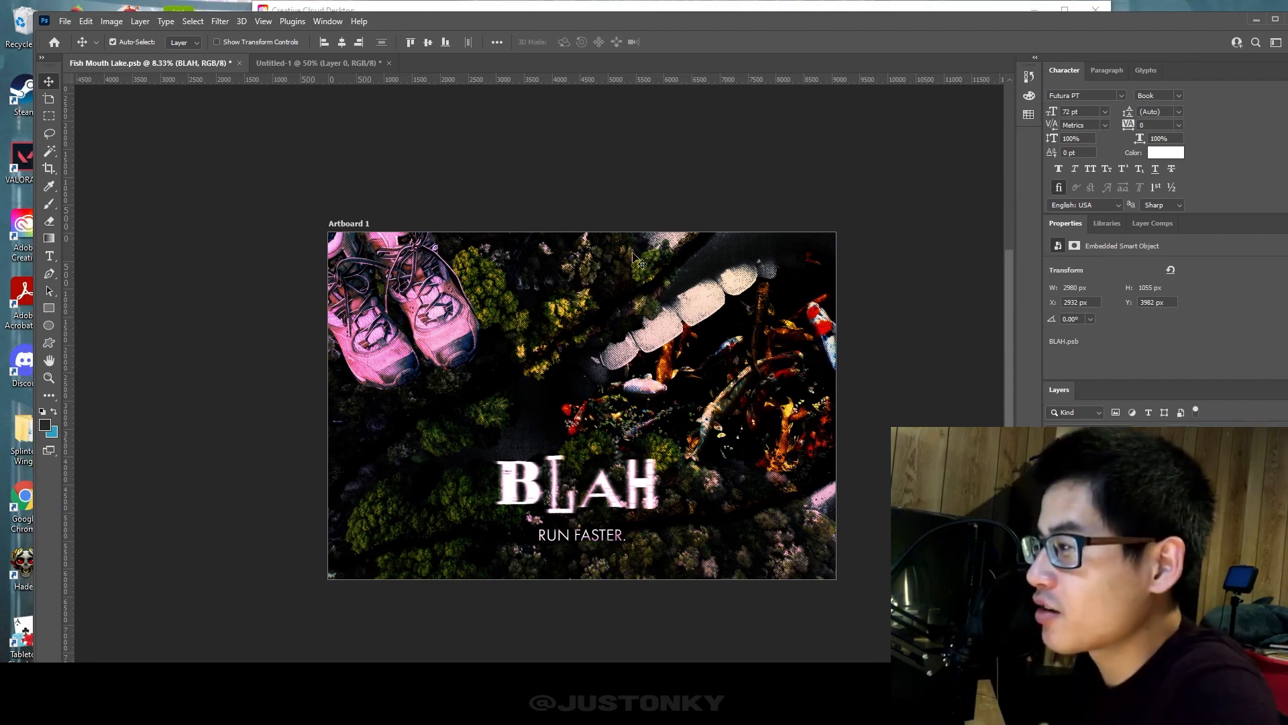
pyautogui.hotkey('ctrl', '+')
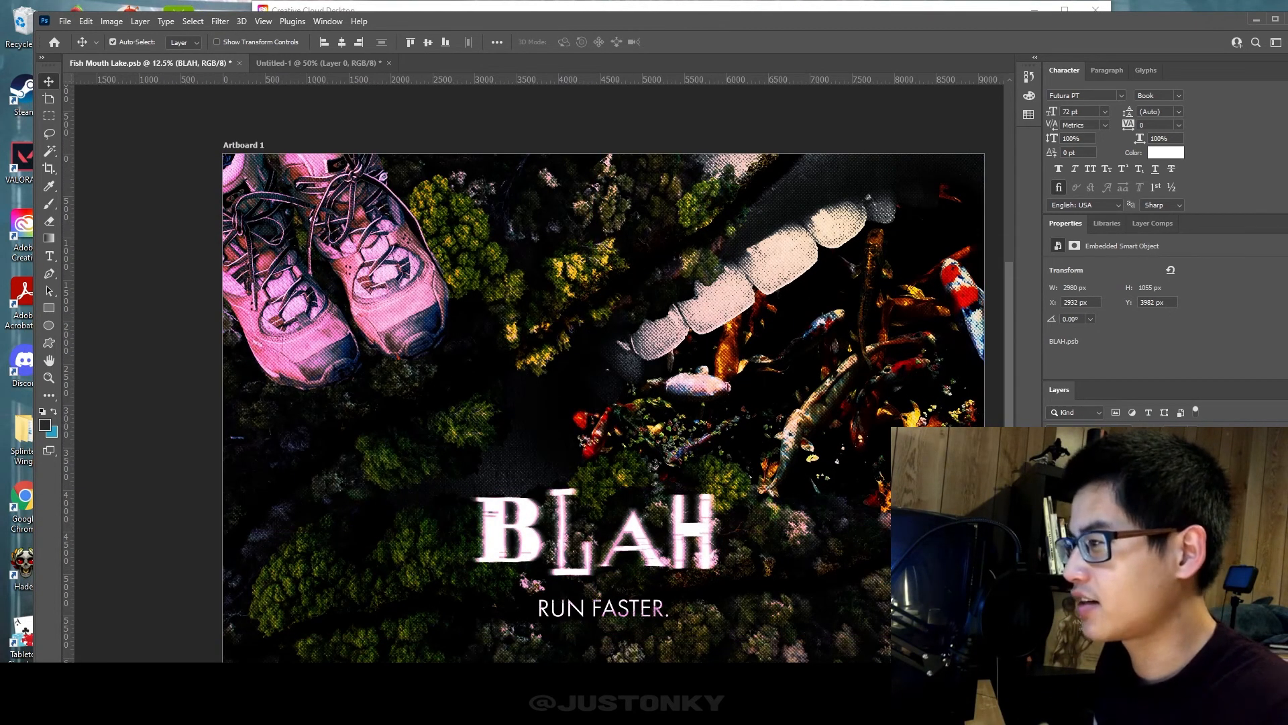
pyautogui.hotkey('ctrl', '-')
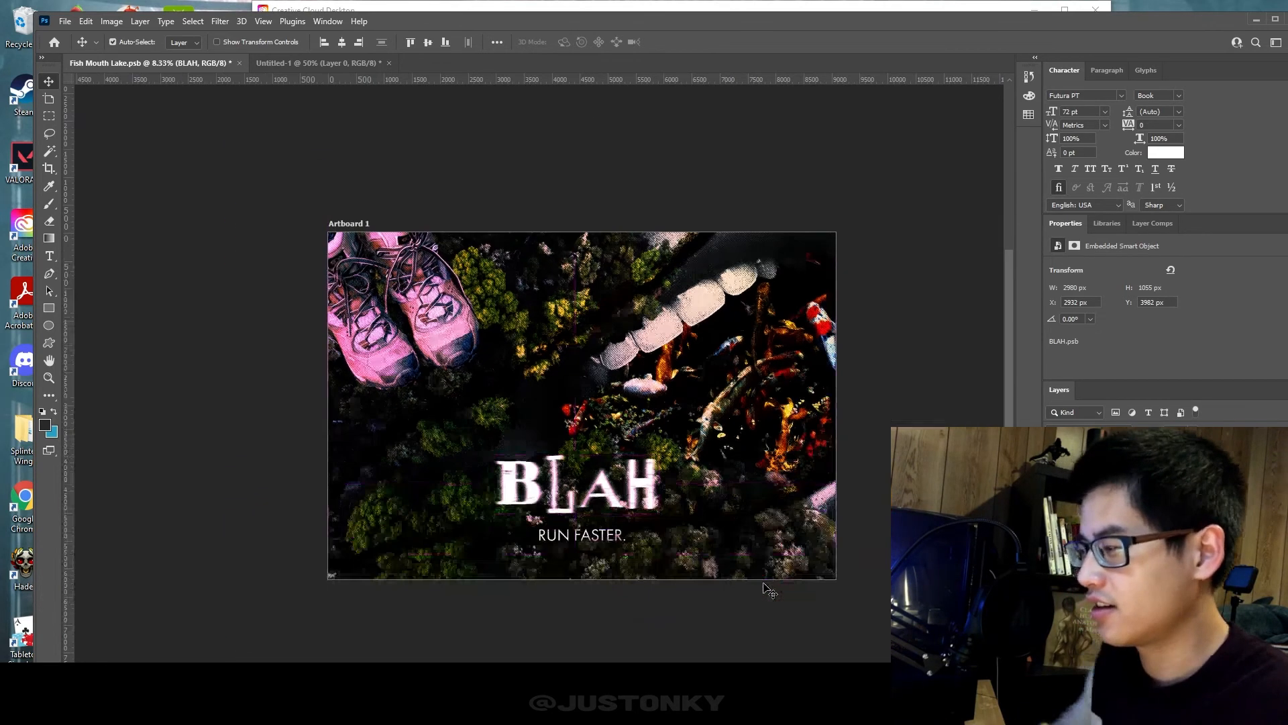
pyautogui.moveTo(628, 20); pyautogui.dragTo(618, 18)
pyautogui.click(64, 22)
pyautogui.click(364, 21)
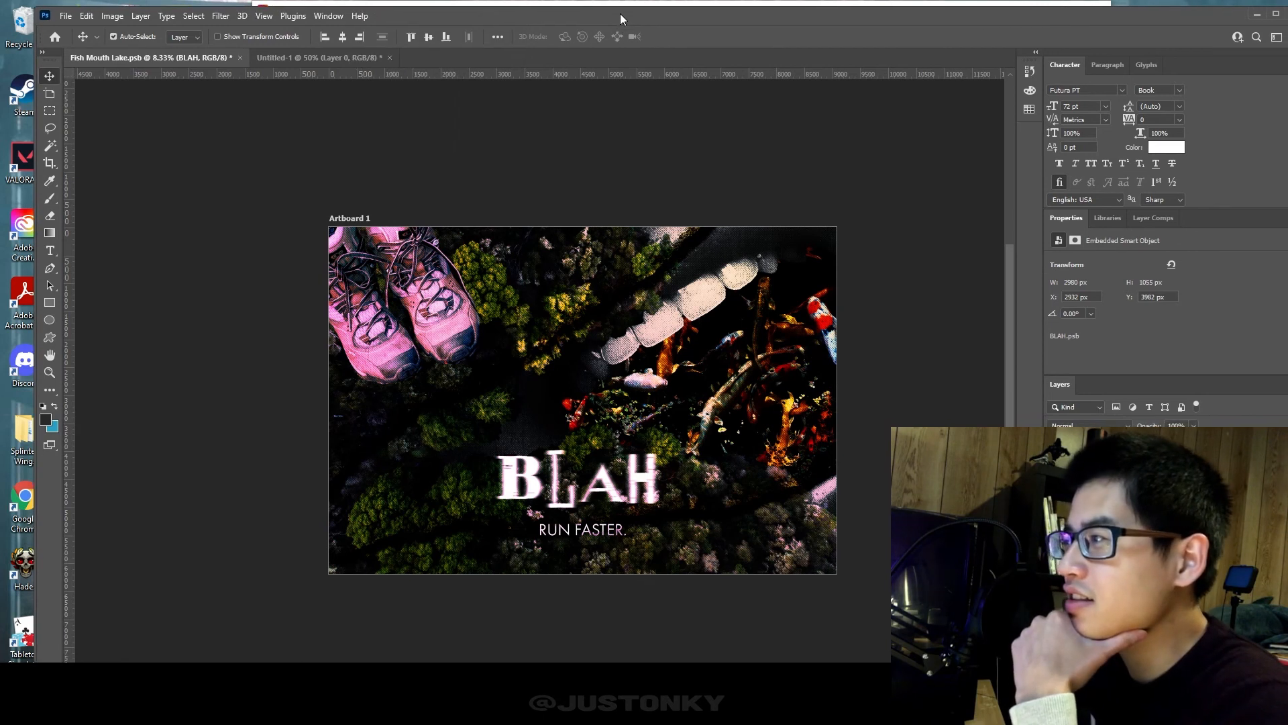
pyautogui.click(65, 15)
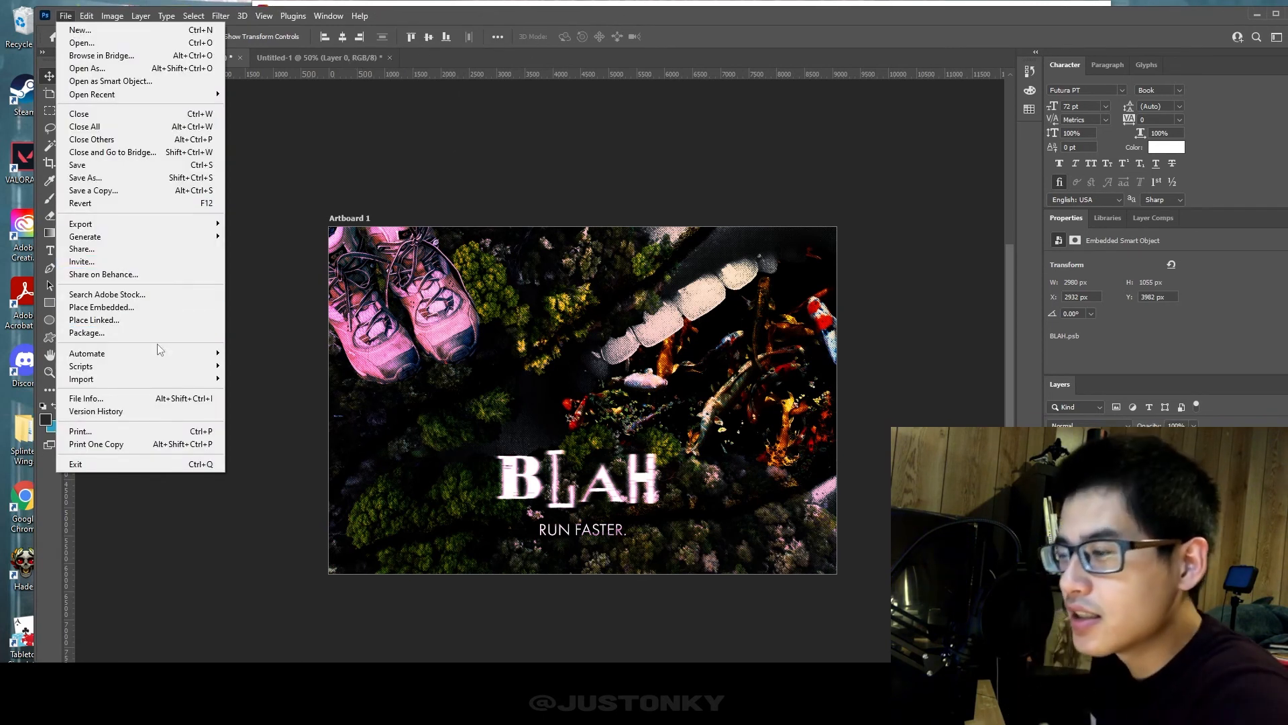
pyautogui.click(269, 566)
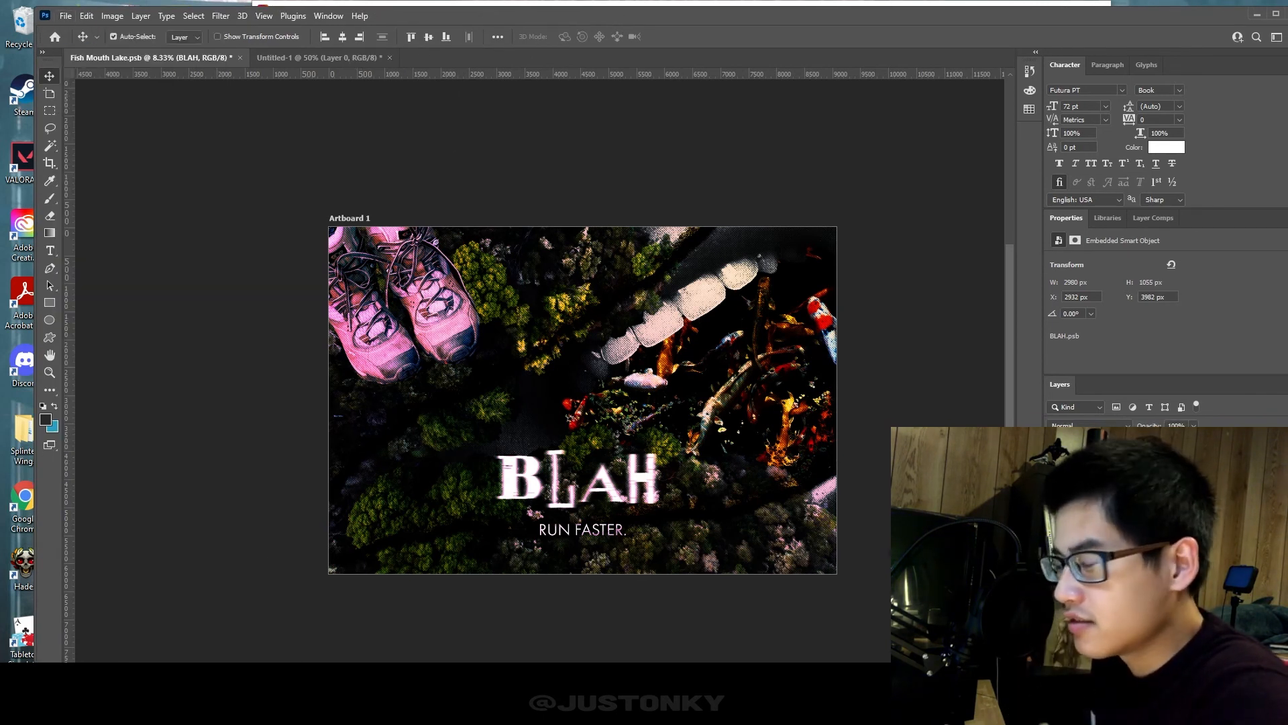
pyautogui.moveTo(510, 710)
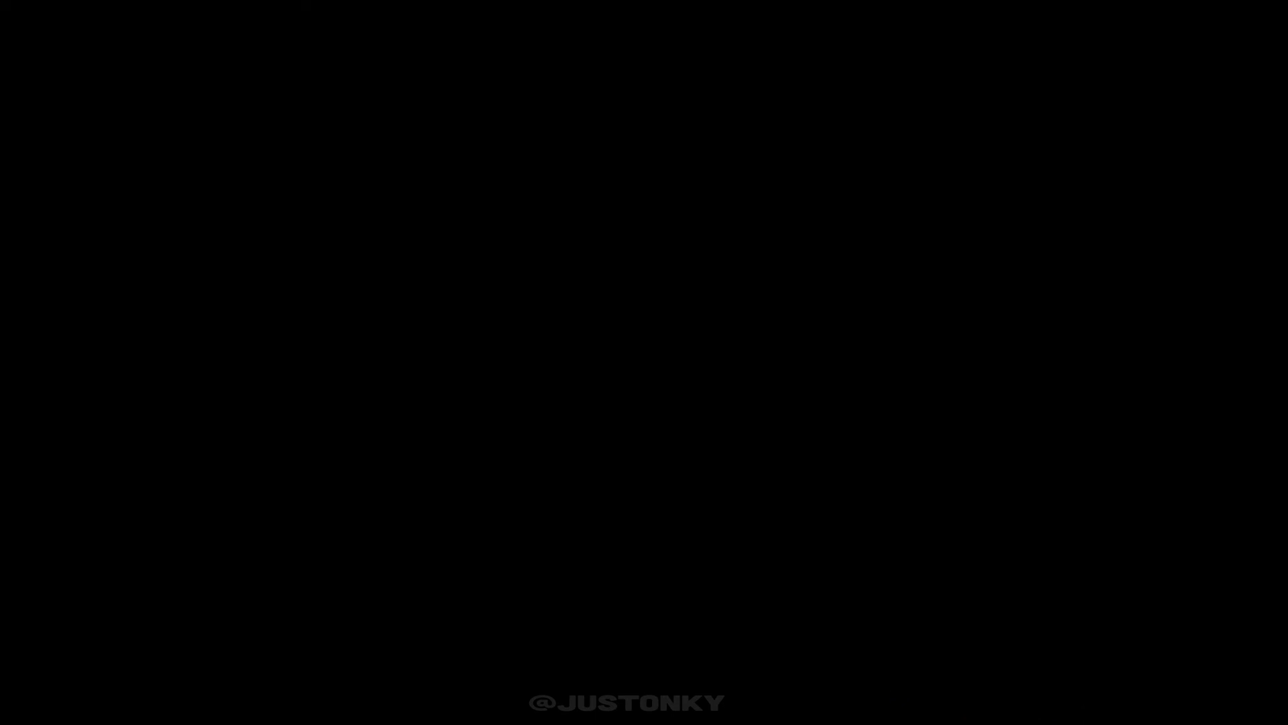